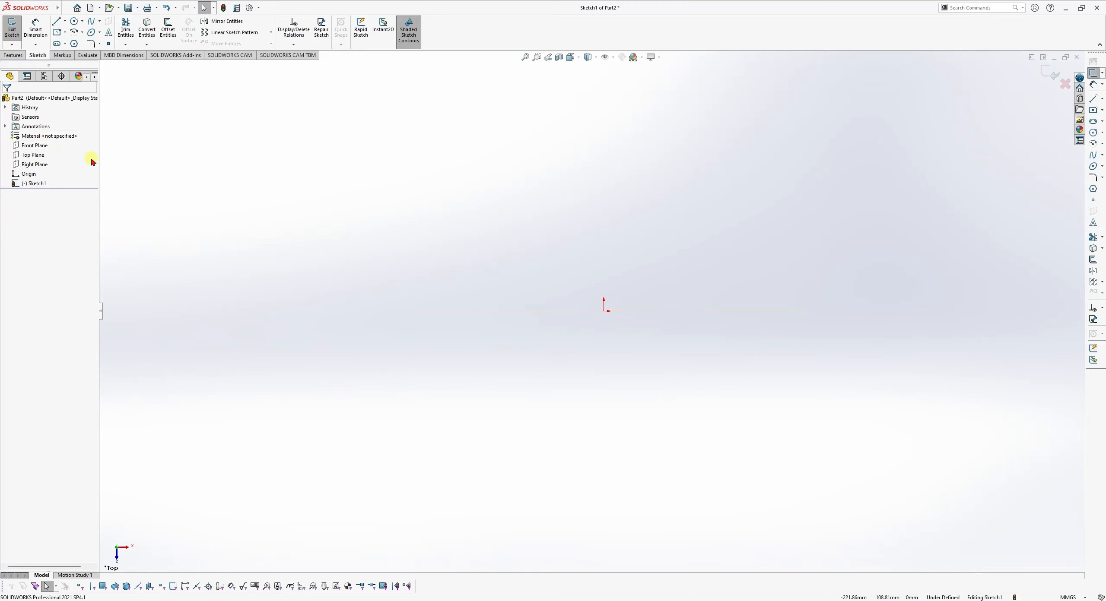
Step: Sketch a closed six-sided outline from the origin with horizontal bottom and top edges, a vertical right edge about 24 mm long, and slanted remaining edges
left_click(37, 157)
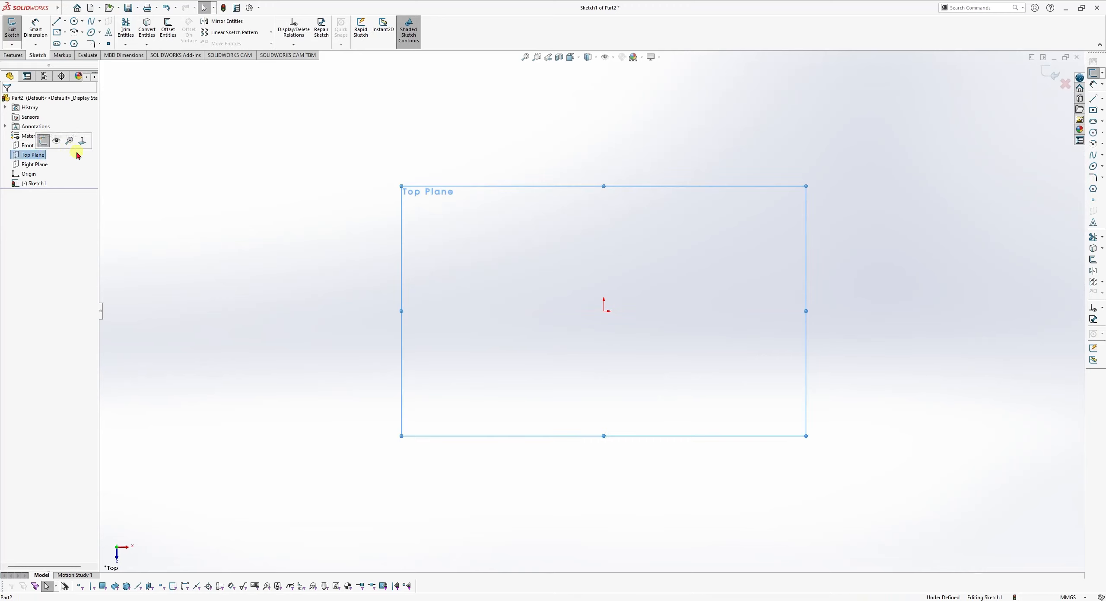
left_click(22, 58)
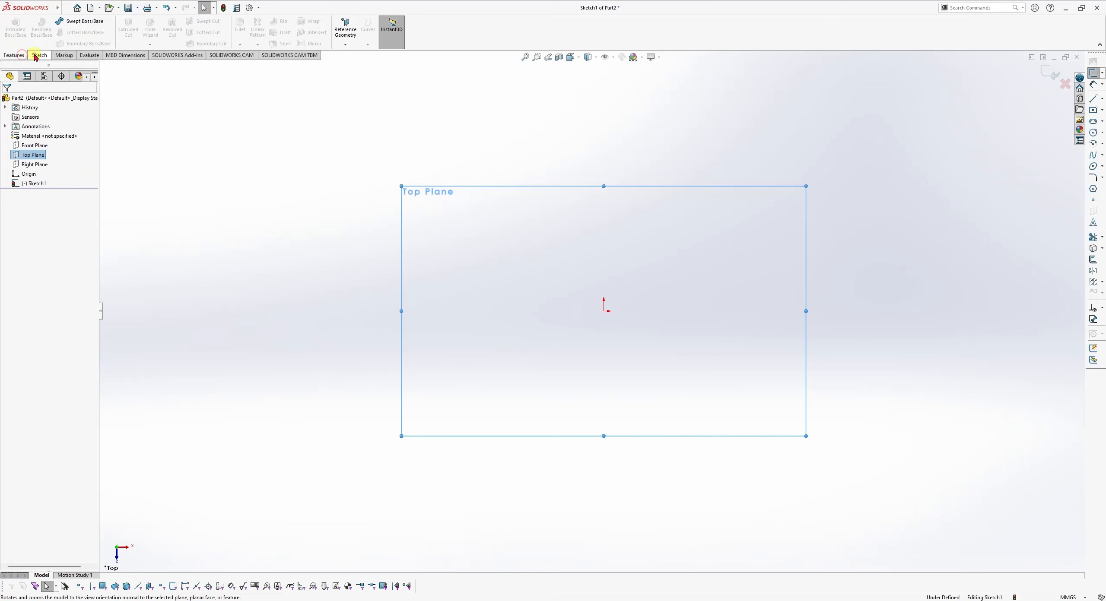
left_click(36, 56)
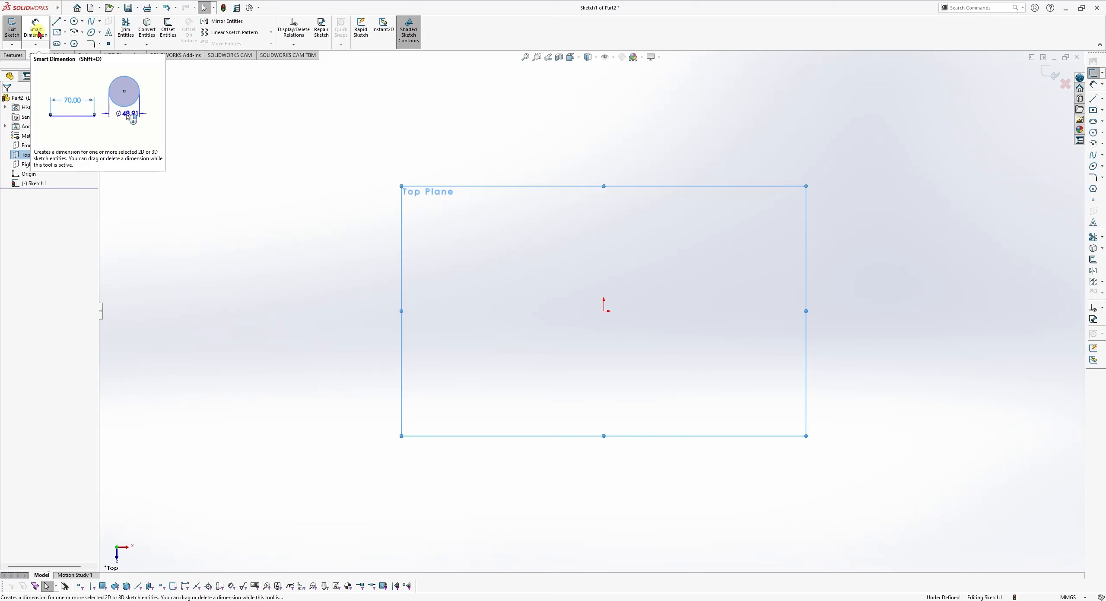
left_click(56, 23)
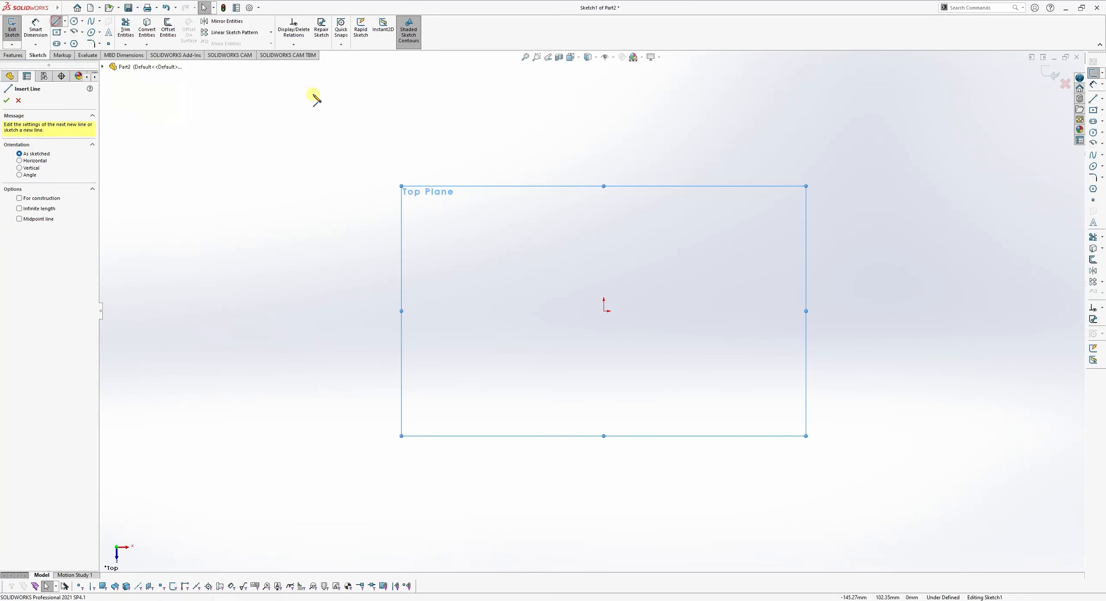
left_click_drag(605, 311, 724, 312)
left_click(724, 311)
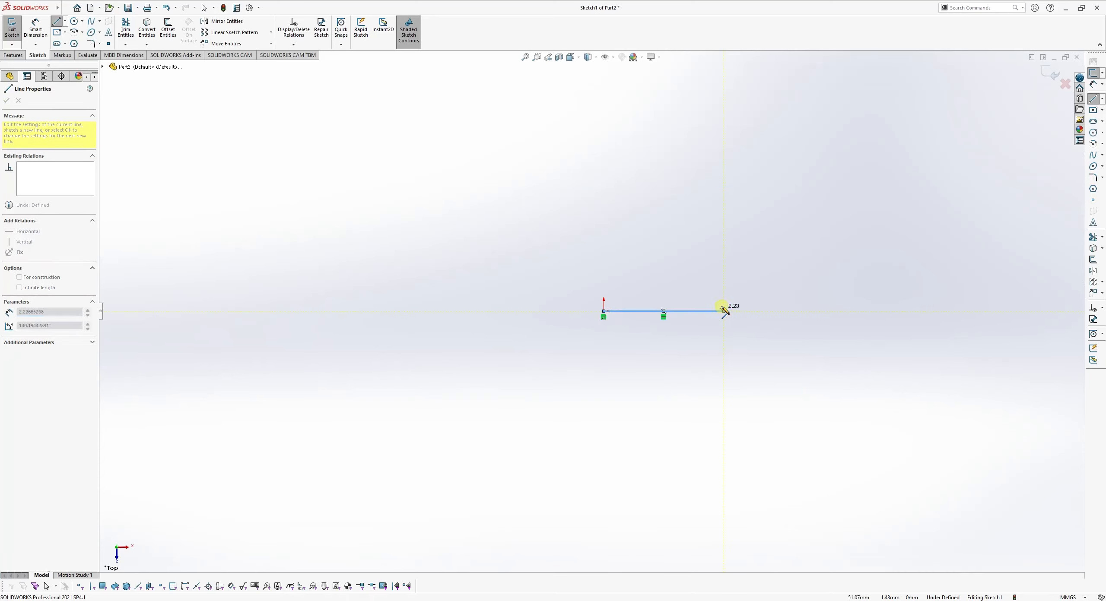
left_click(772, 248)
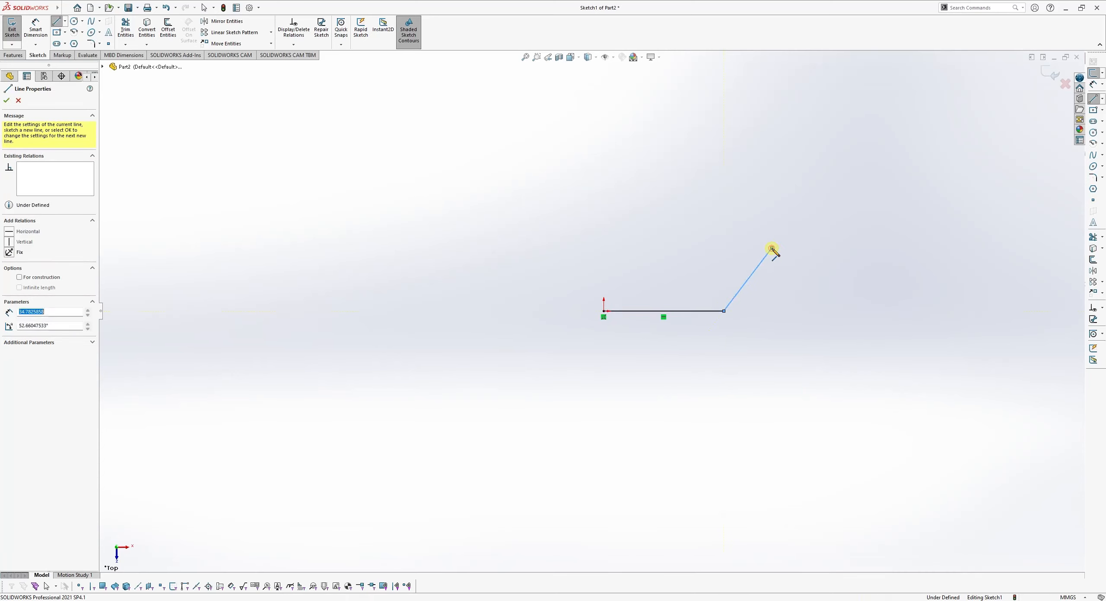
left_click(771, 194)
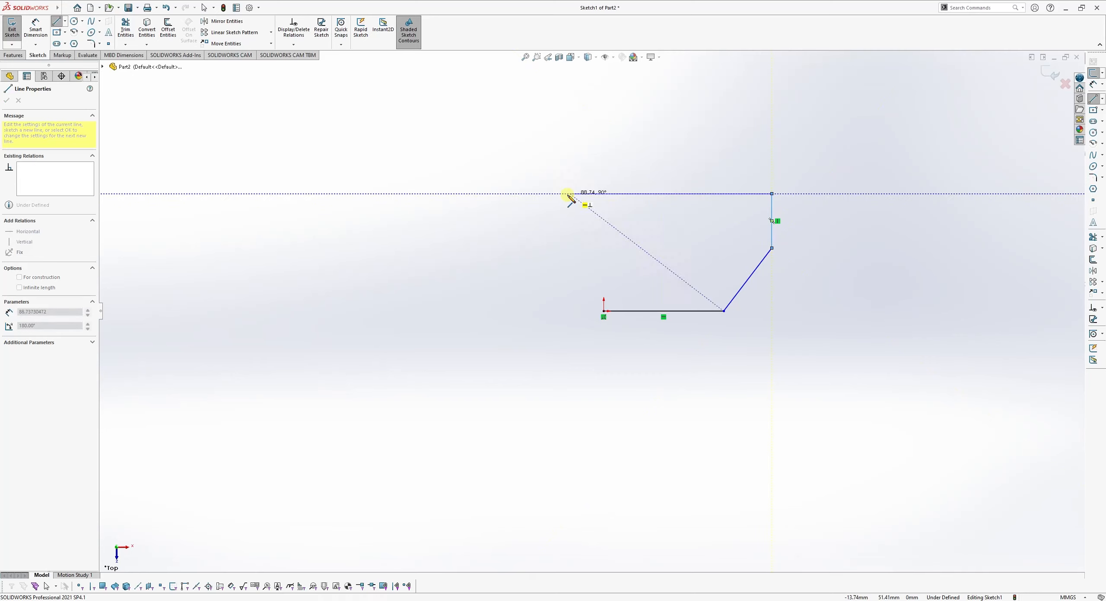
left_click(539, 193)
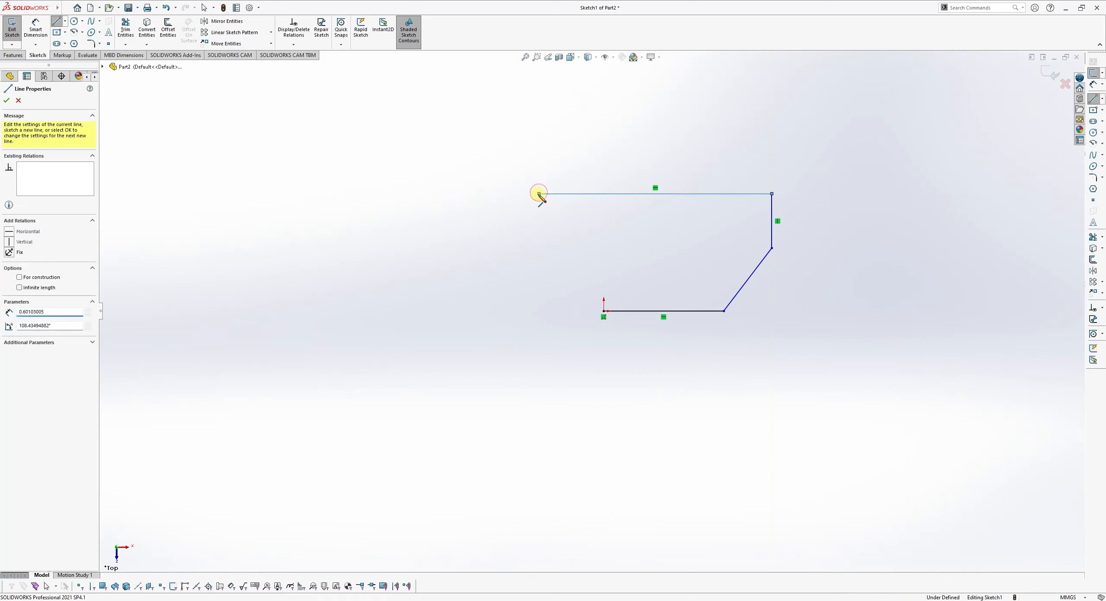
left_click(488, 259)
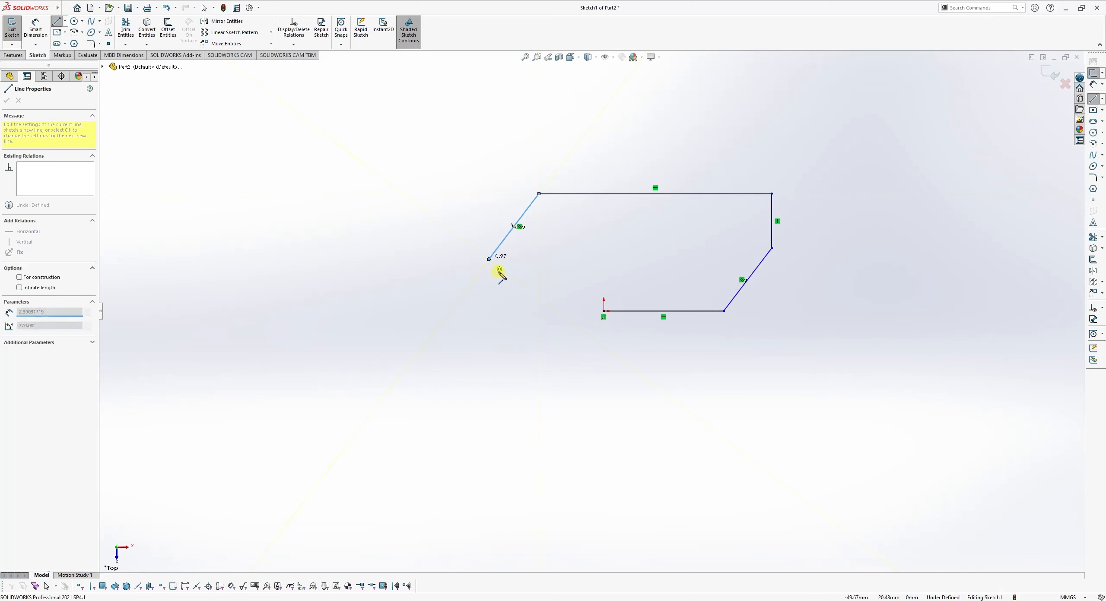
left_click(603, 311)
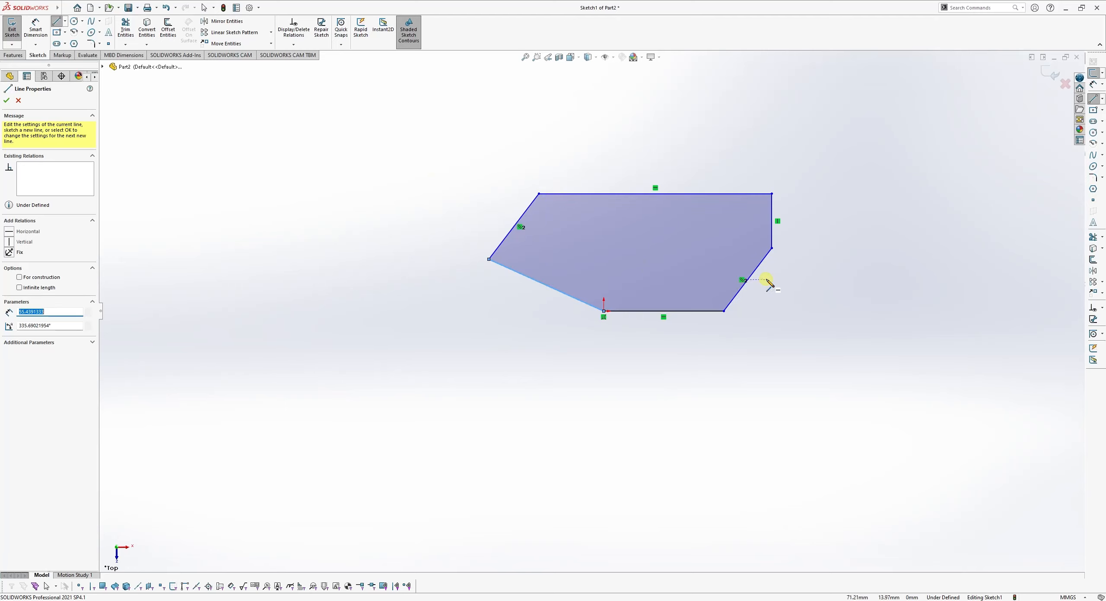
key("Escape")
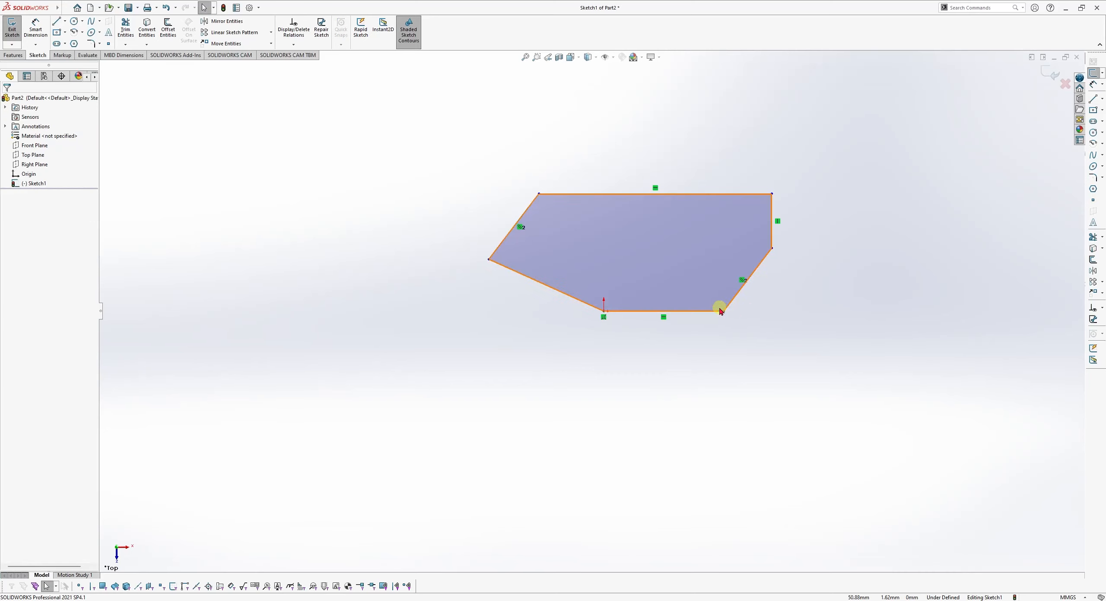
left_click(772, 220)
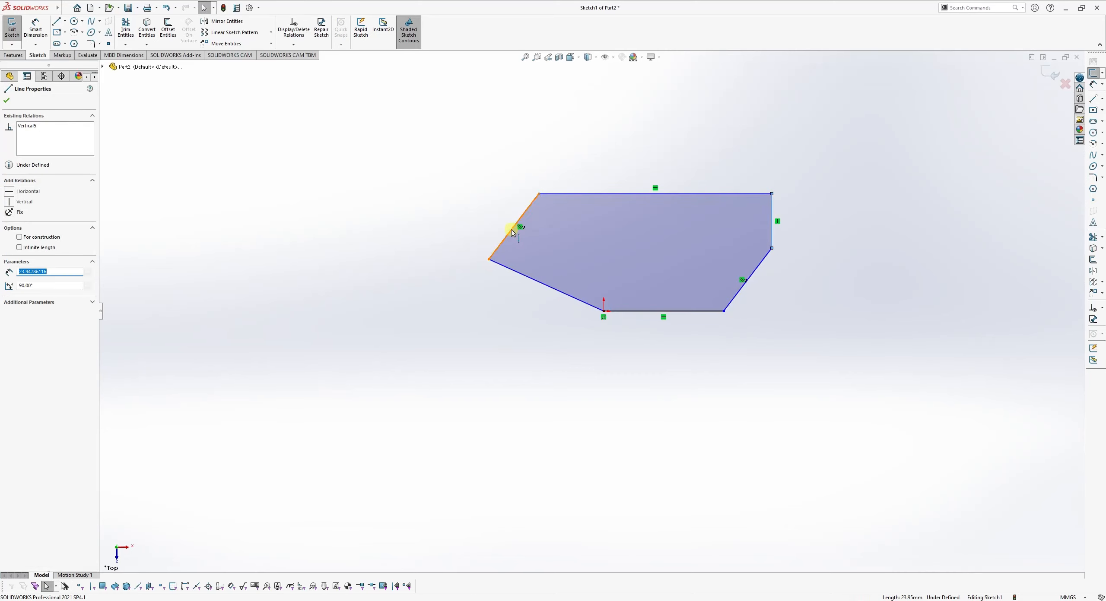
key("Escape")
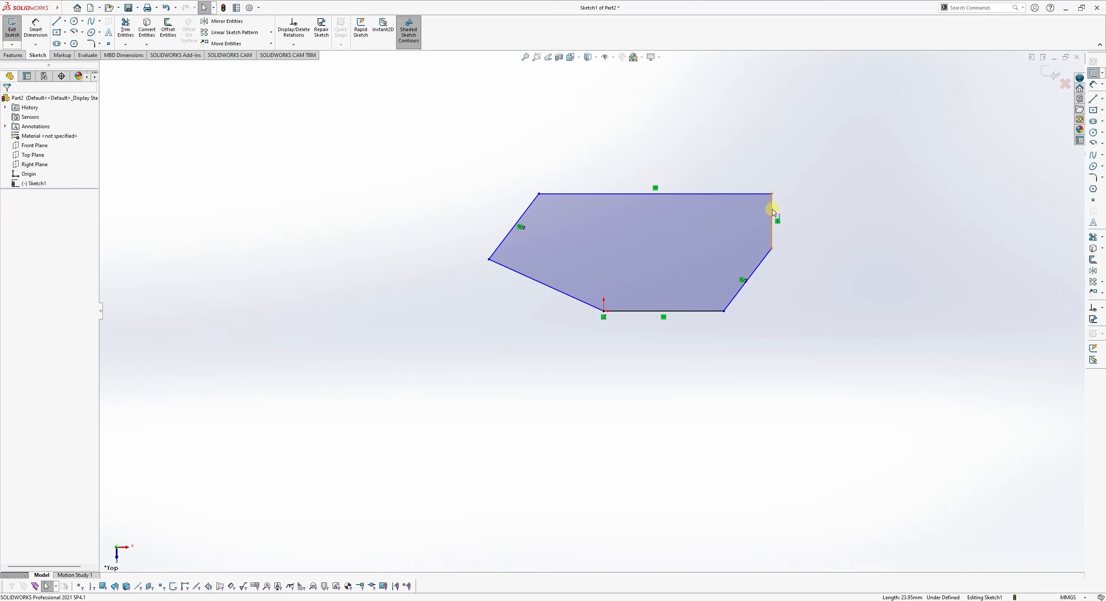
left_click(772, 211)
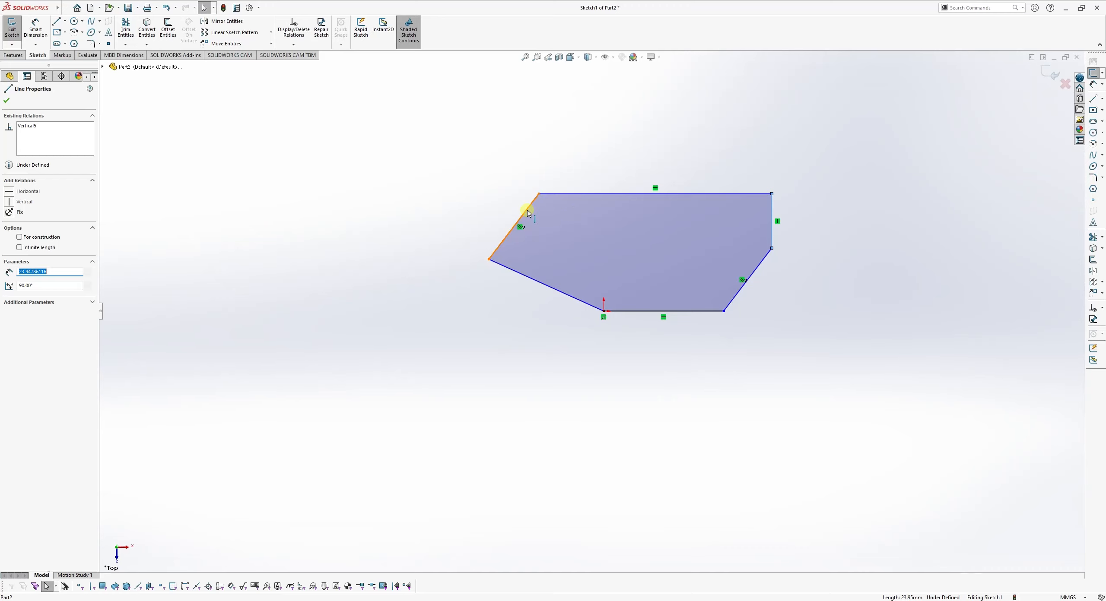
left_click(528, 212, "ctrl")
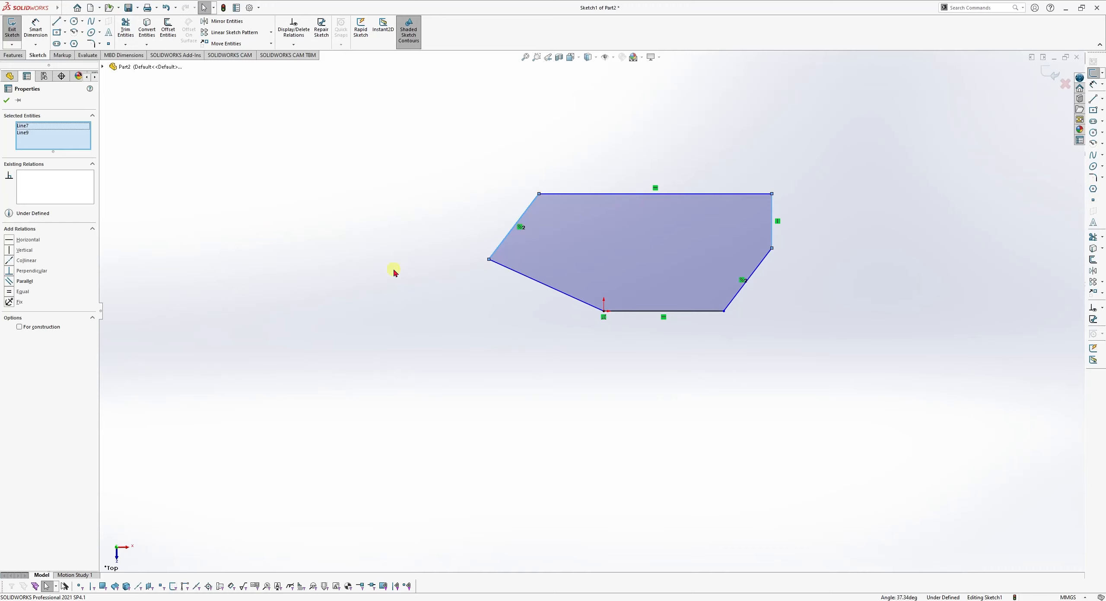
left_click(438, 267)
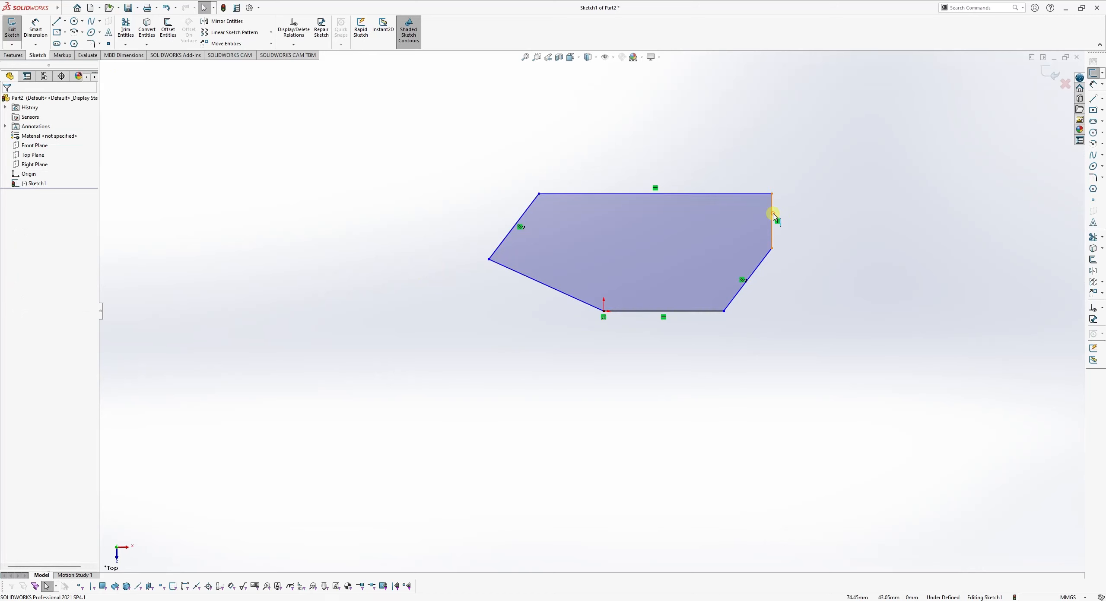
Step: Make the right vertical edge and the upper left slanted edge equal in length, and constrain both as vertical
left_click(774, 216)
left_click(522, 216, "ctrl")
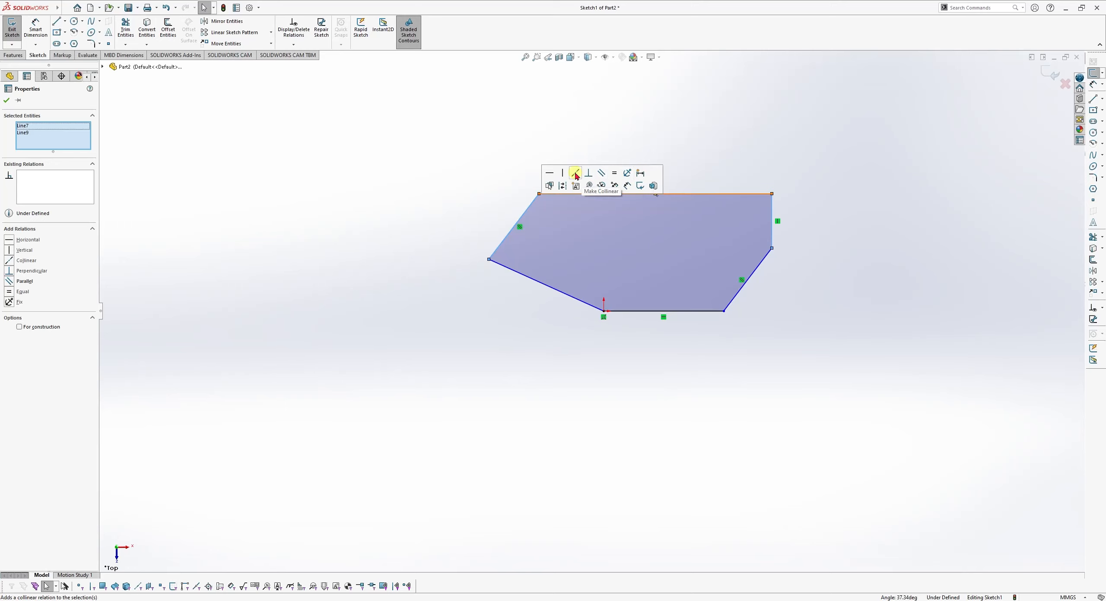
left_click(601, 175)
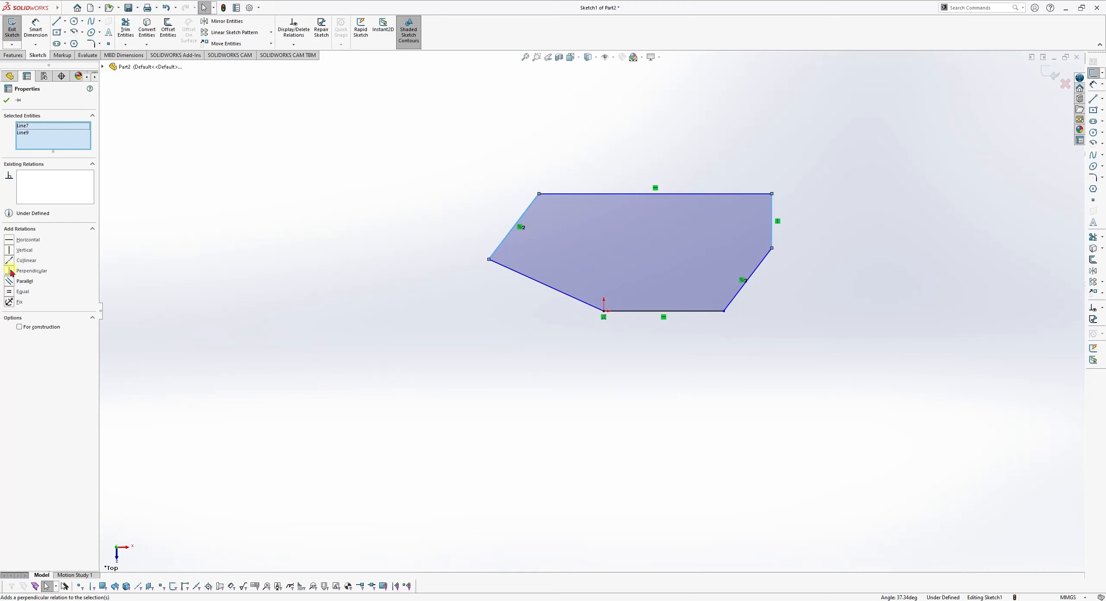
left_click(9, 292)
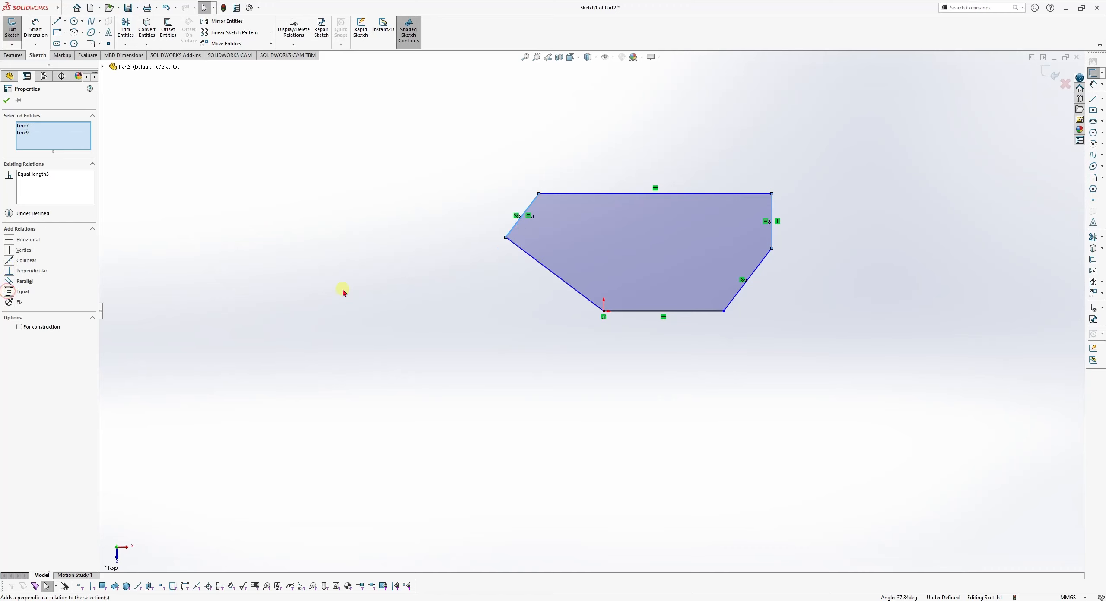
left_click(10, 251)
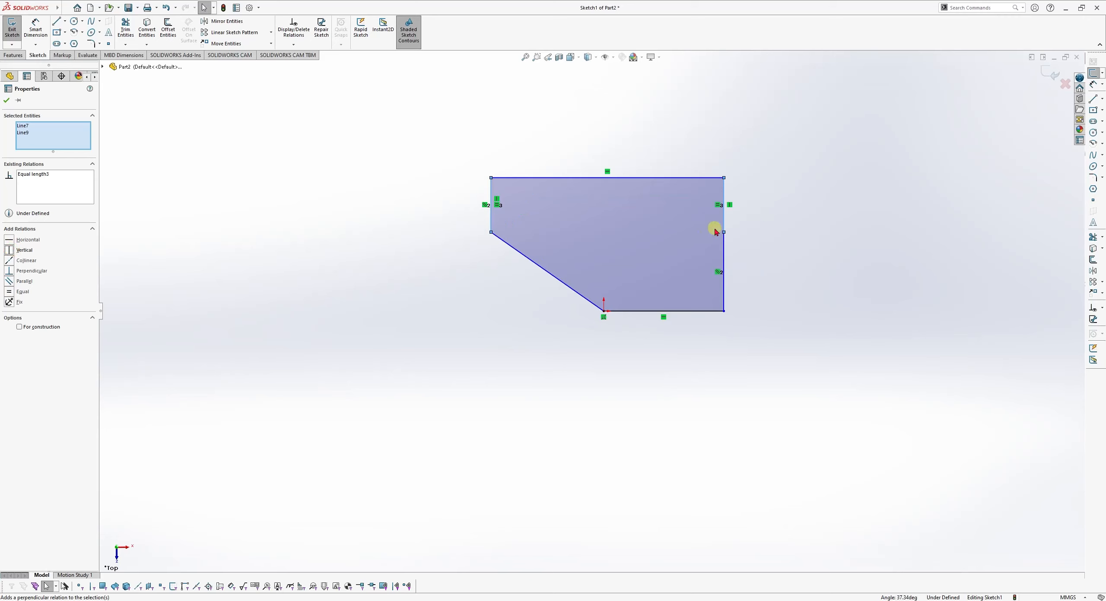
Step: Stretch the outline's right side outward and delete the parallel relation on its lower right edge
left_click(729, 220)
left_click_drag(726, 216, 771, 217)
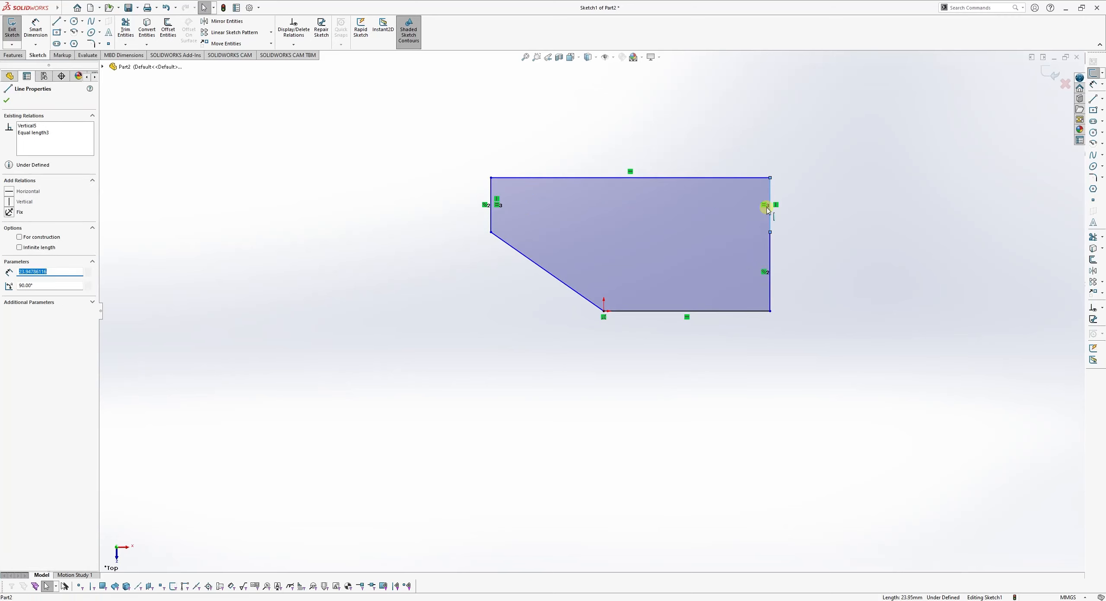
left_click(765, 274)
right_click(765, 274)
left_click(780, 384)
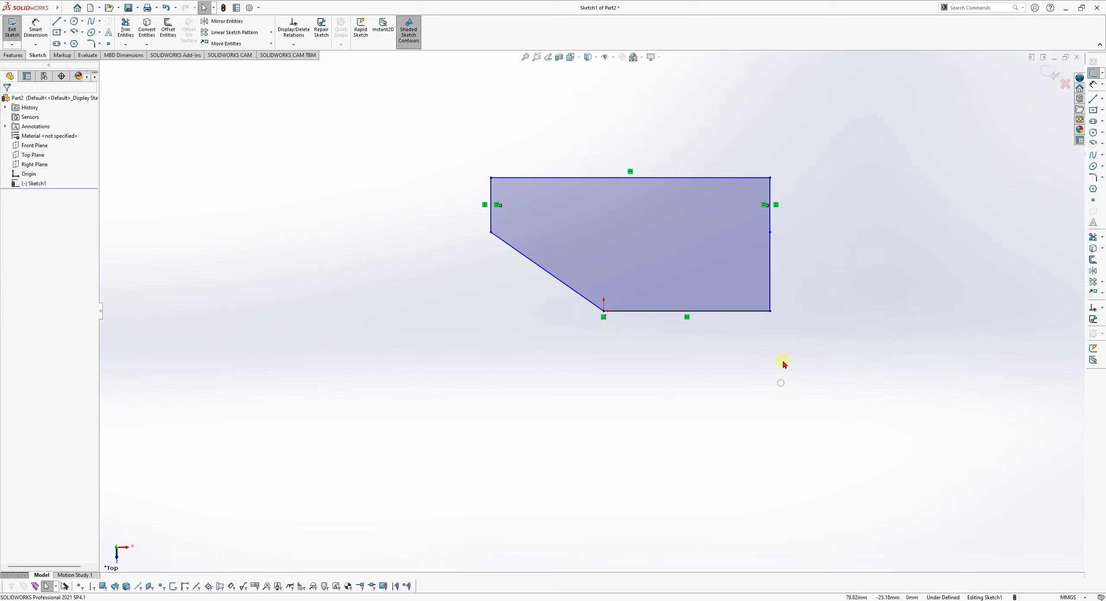
Step: Pull the bottom right corner inward to about 48 mm from the origin and shift the left vertical edge inward
left_click_drag(769, 311, 714, 311)
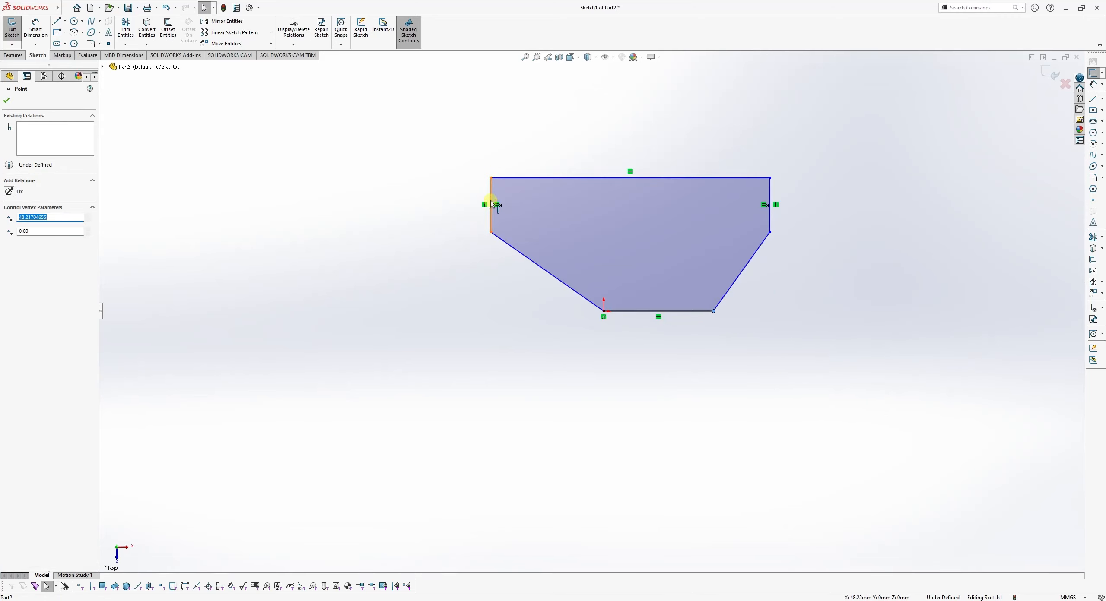
left_click_drag(491, 204, 548, 228)
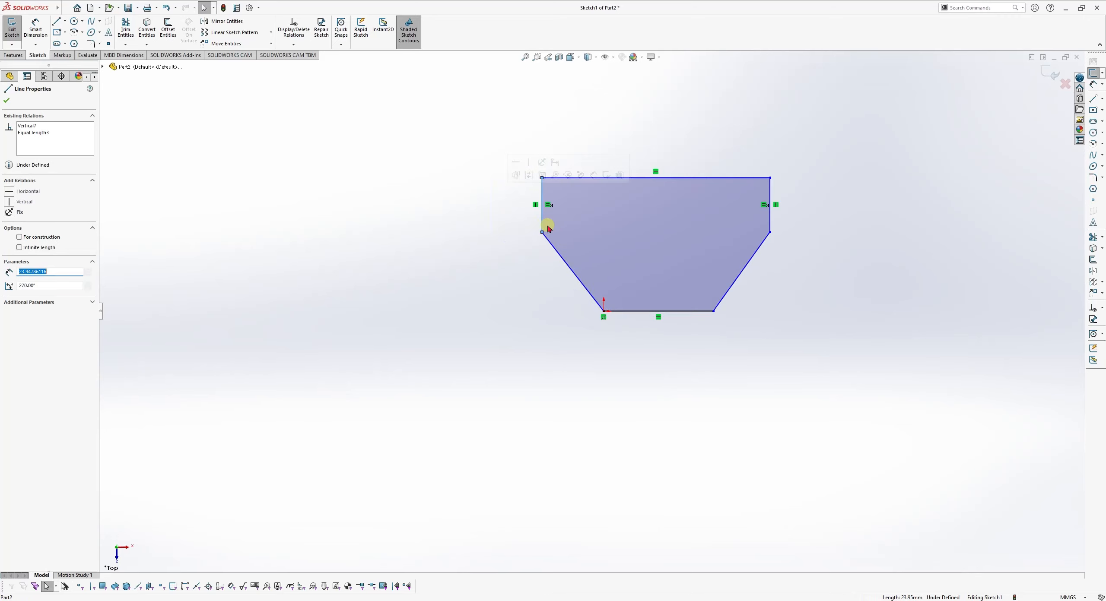
key("Escape")
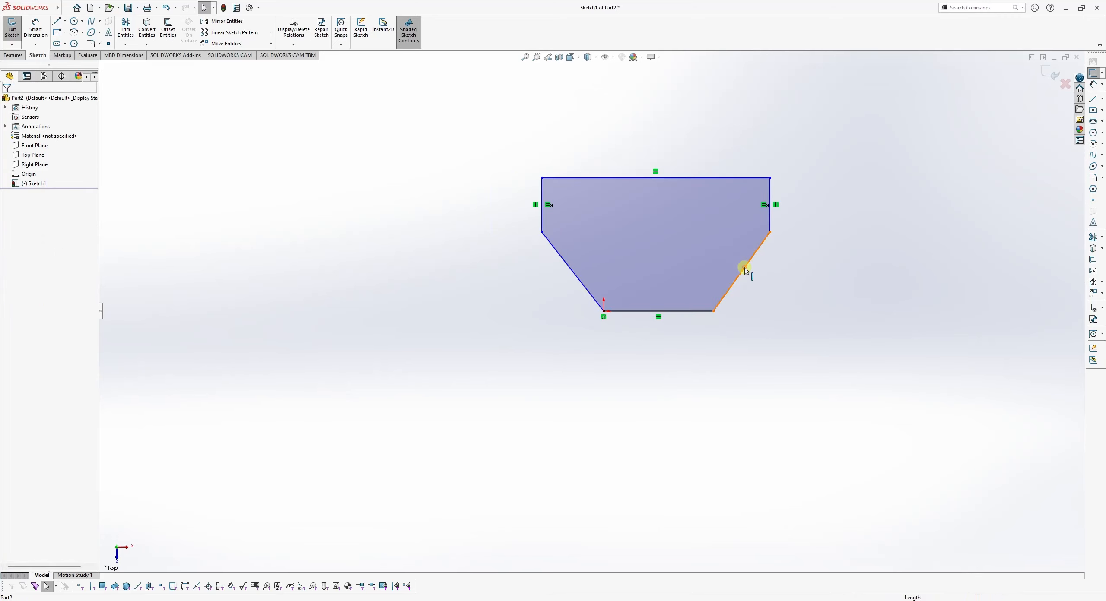
Step: Make the two lower slanted edges equal in length and reshape the outline slightly by its top left corner
left_click(745, 270)
left_click(577, 277, "ctrl")
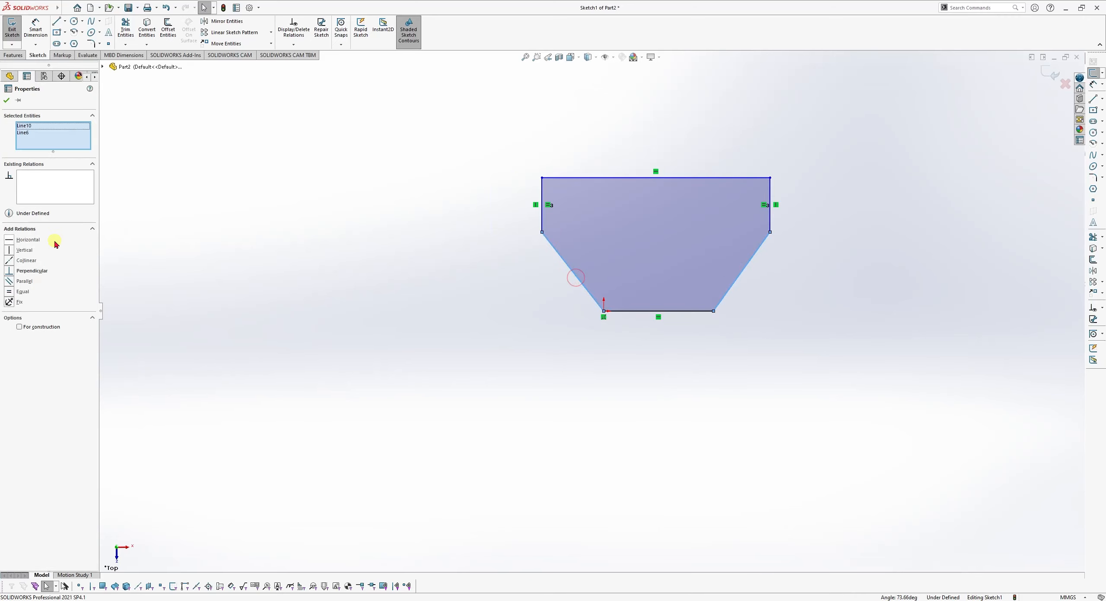
left_click(9, 292)
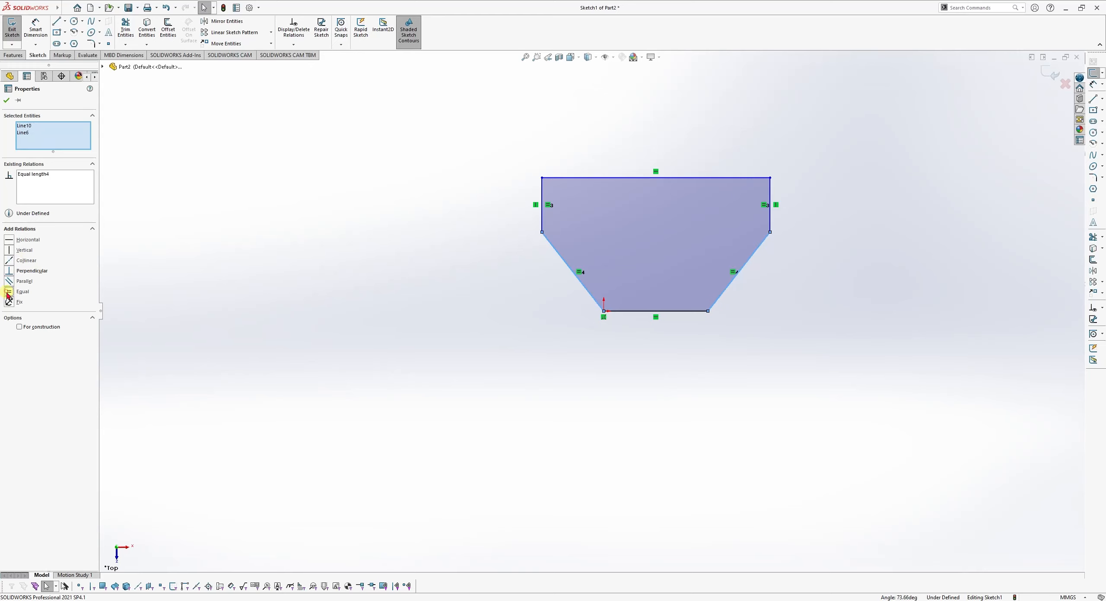
left_click(455, 327)
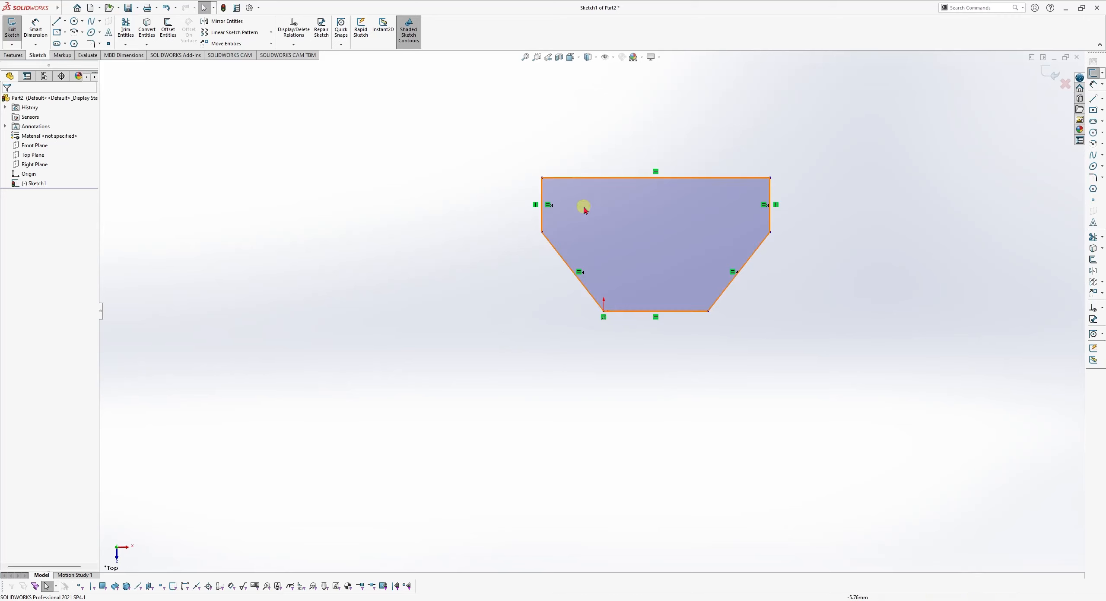
mouse_move(542, 179)
left_mouse_down()
mouse_move(583, 197)
mouse_move(504, 178)
mouse_move(592, 179)
mouse_move(529, 179)
mouse_move(571, 189)
mouse_move(533, 182)
mouse_move(540, 187)
left_mouse_up()
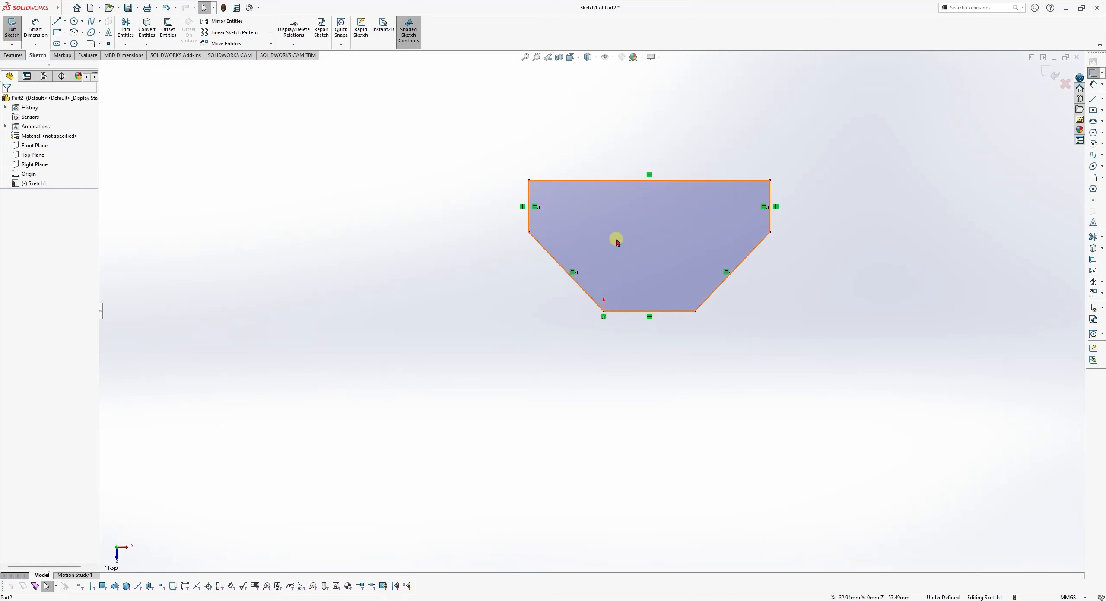
Step: Dimension the angle between the left vertical and slanted edges as 130° and pull the right-hand corner joining its vertical and slanted edges slightly outward
key("d")
left_click(539, 240)
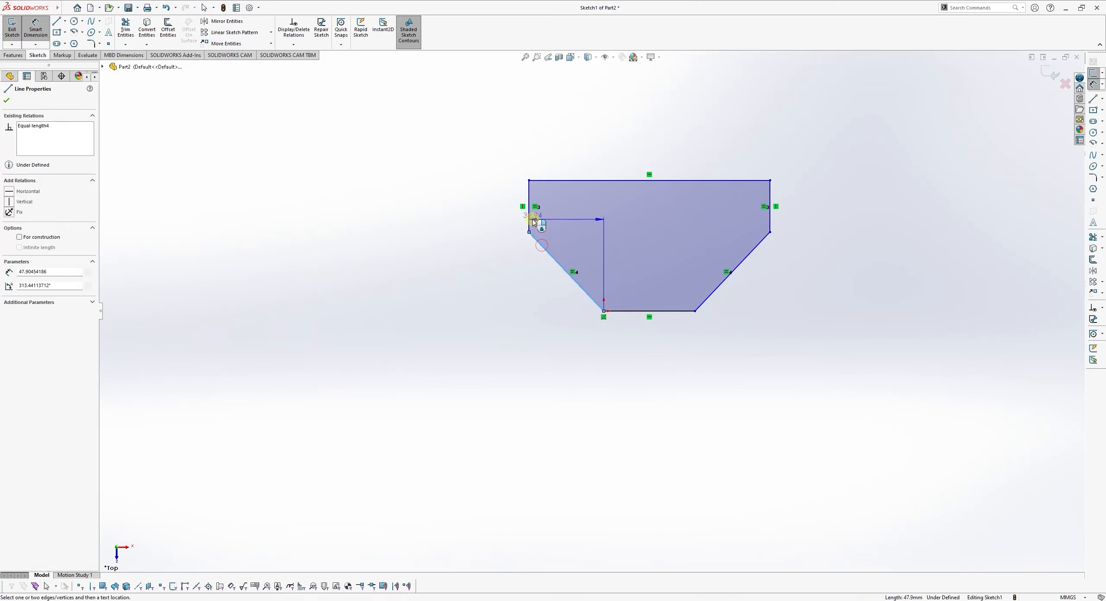
left_click(529, 219)
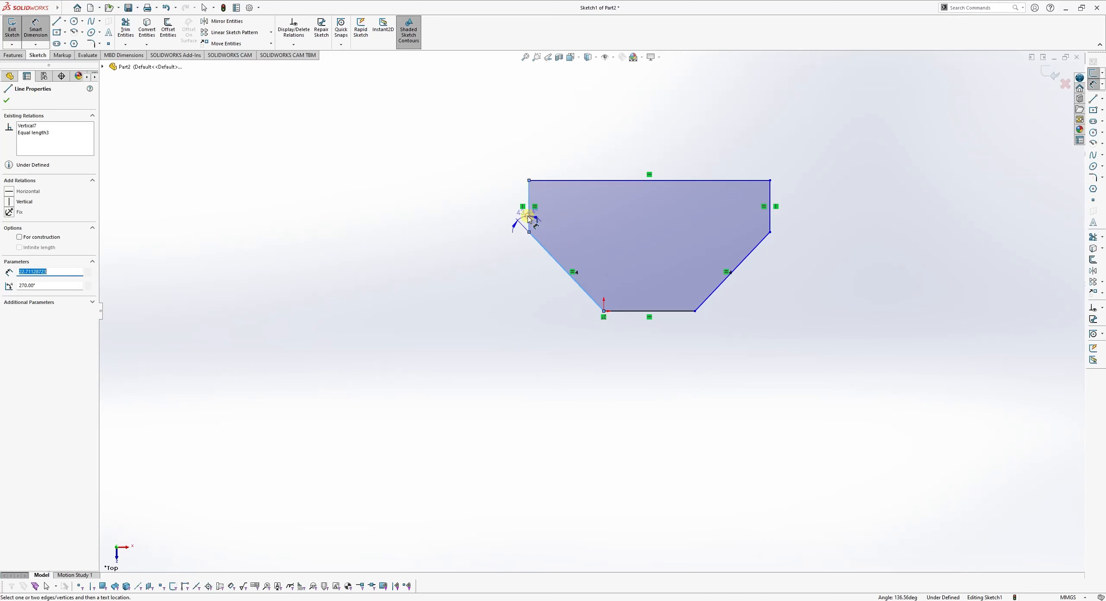
left_click(549, 226)
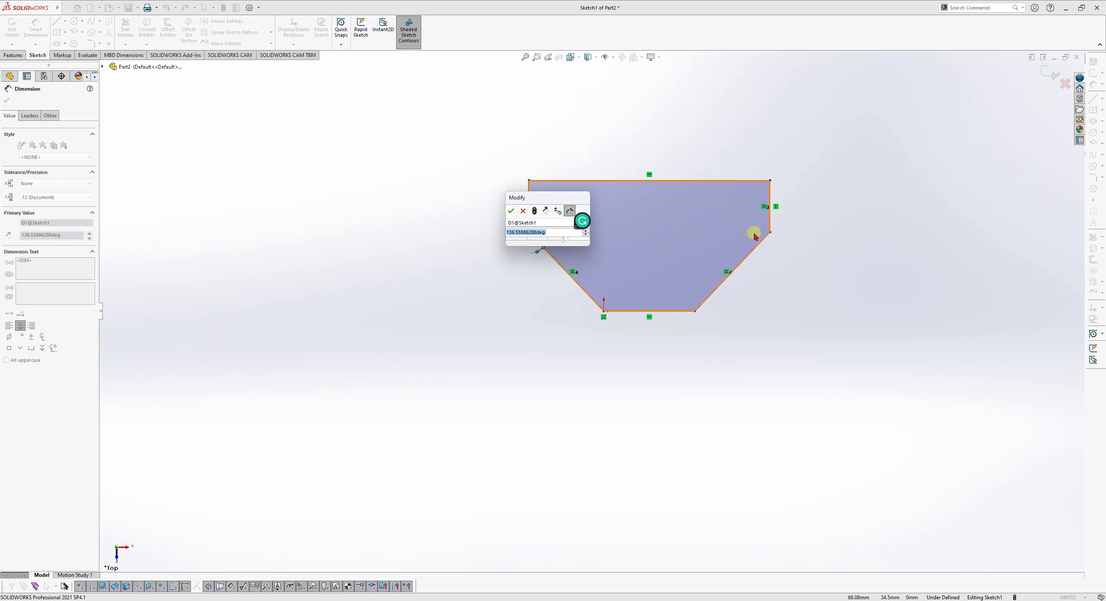
type("130")
key("Return")
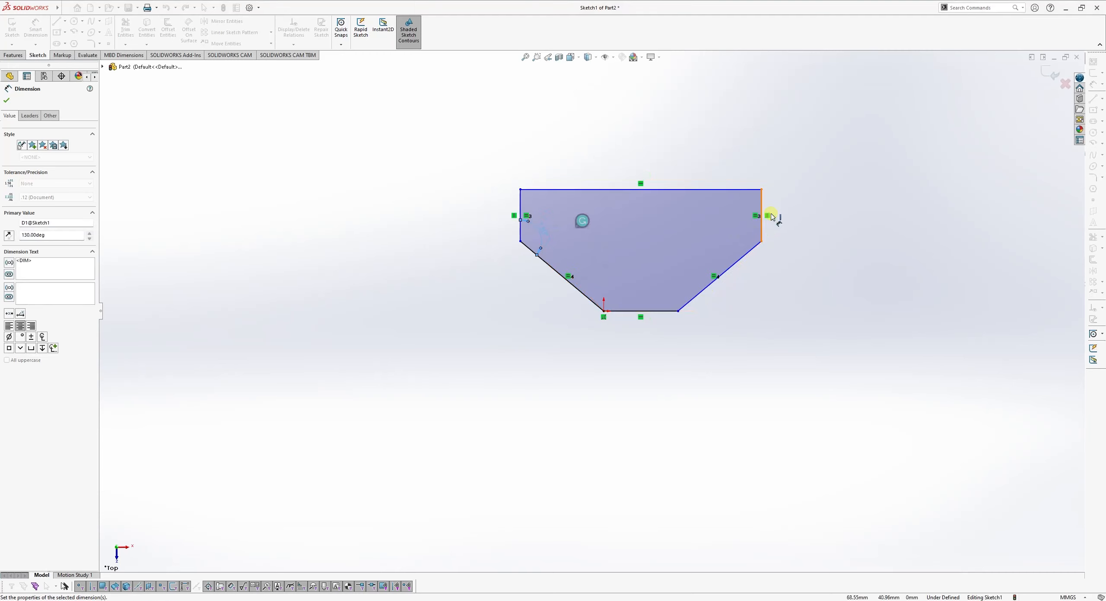
key("Escape")
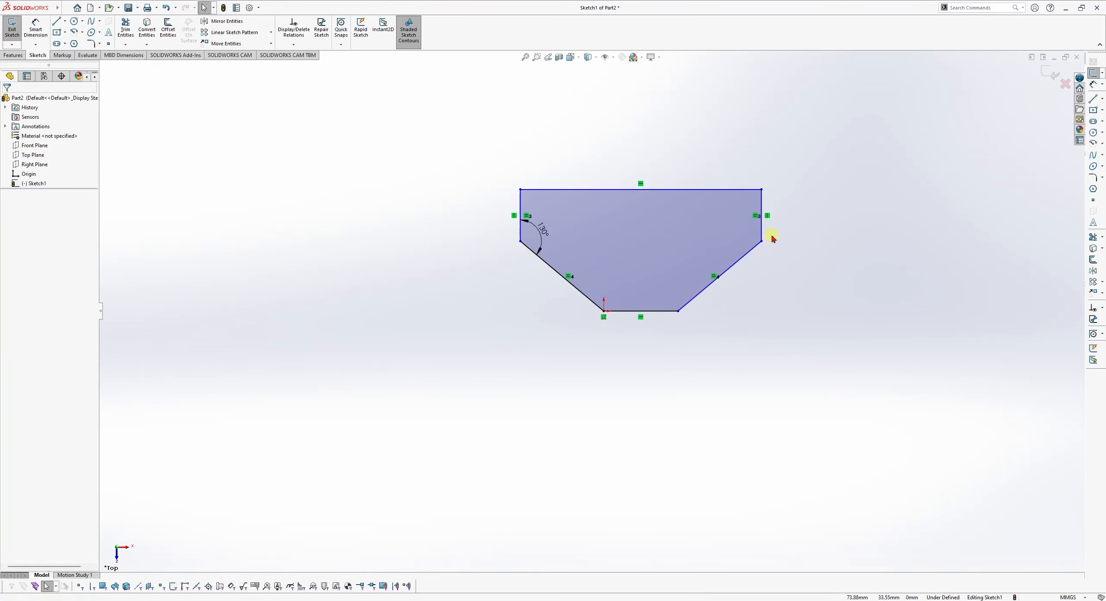
mouse_move(762, 242)
left_mouse_down()
mouse_move(766, 277)
mouse_move(766, 234)
left_mouse_up()
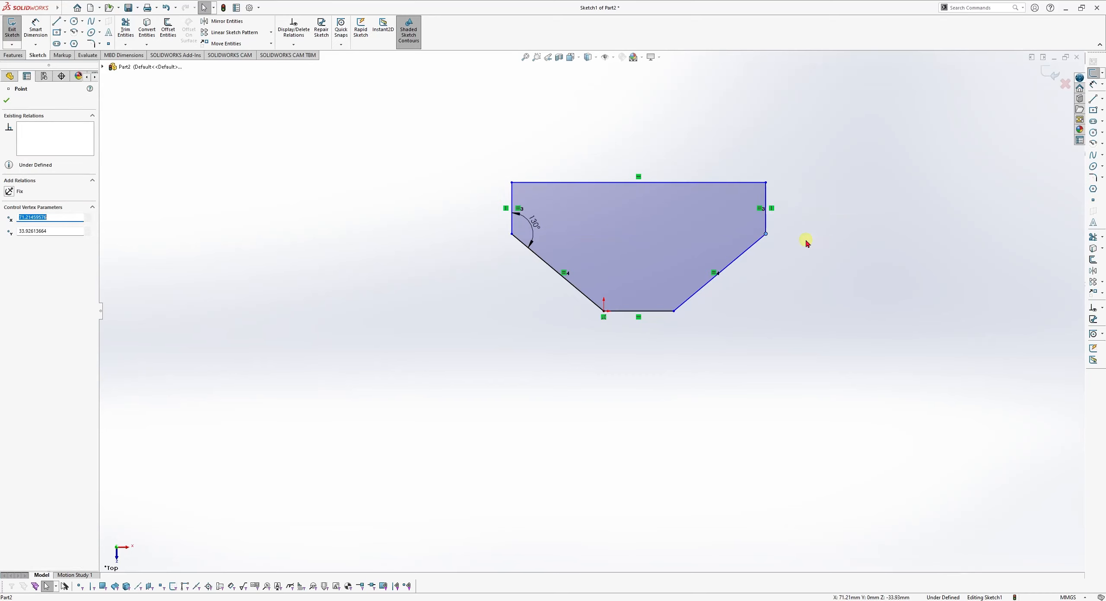
Step: Dimension the vertical distance between the outline's bottom and top edges as 50 mm
key("d")
left_click(649, 311)
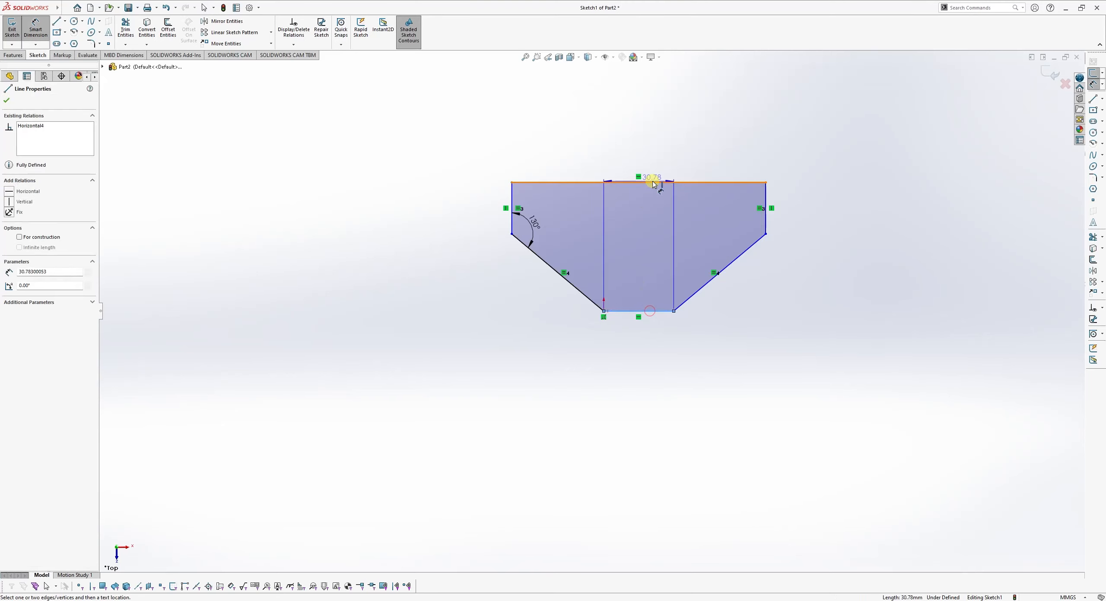
left_click(643, 182)
left_click(432, 209)
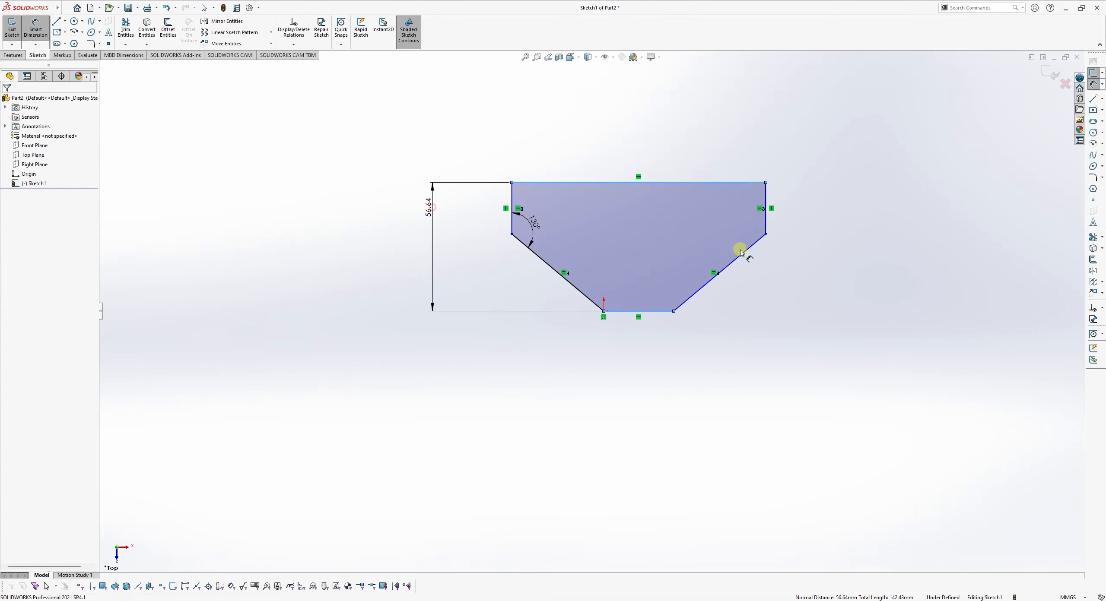
type("50")
key("Return")
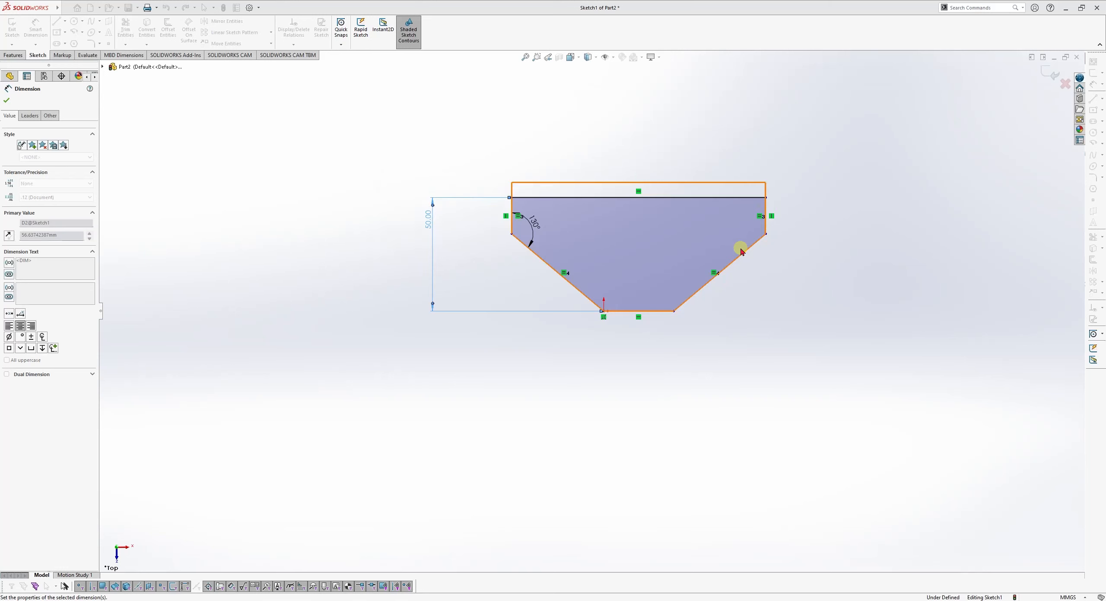
key("Escape")
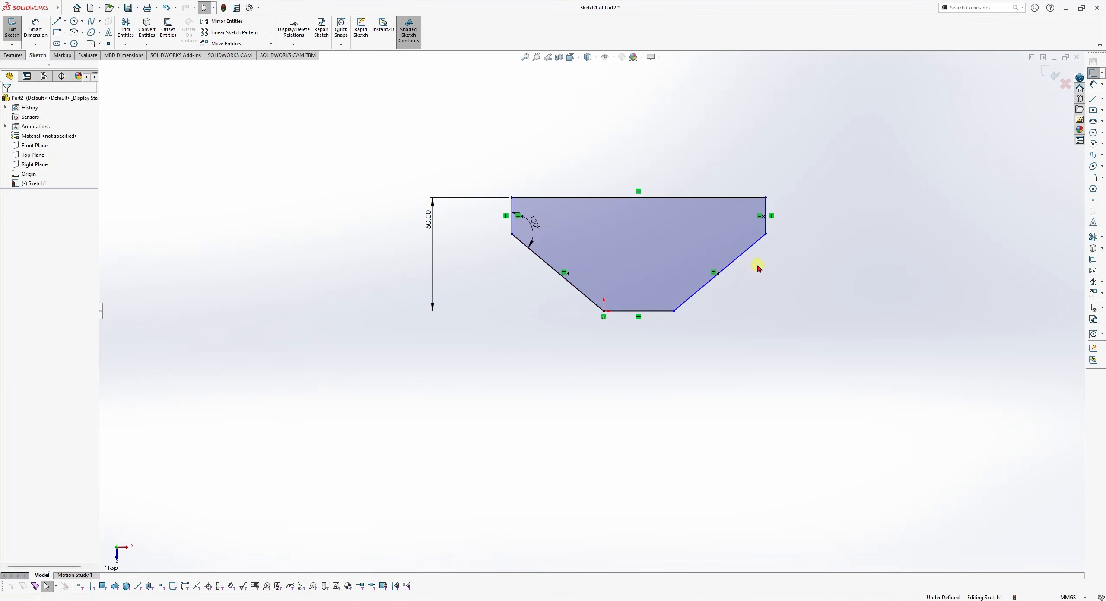
Step: Add a length dimension of 50 mm to the outline's right vertical edge
key("d")
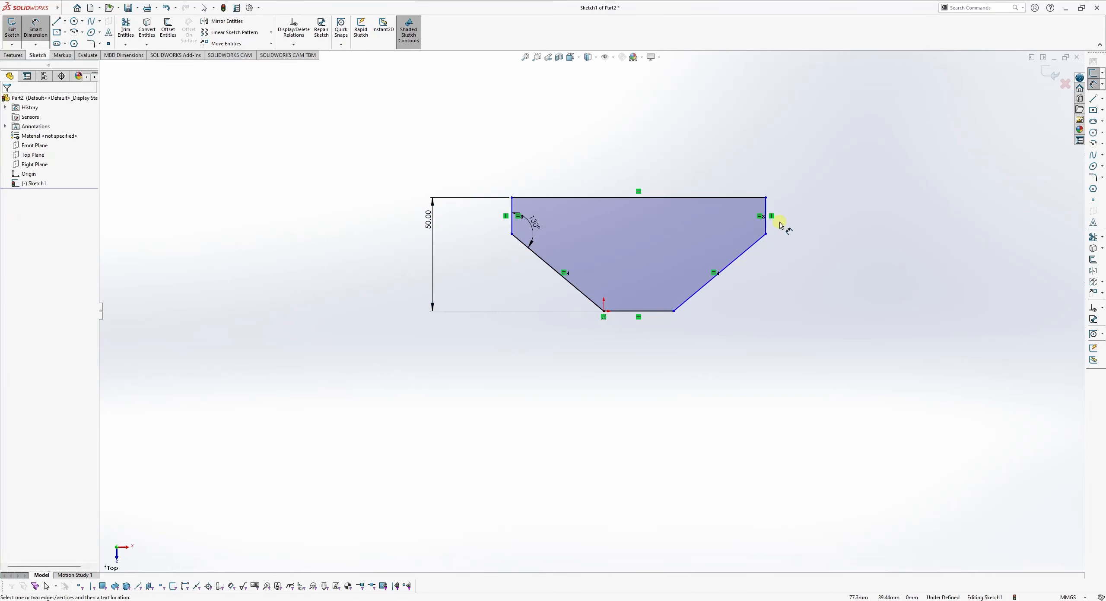
left_click(768, 214)
left_click(799, 218)
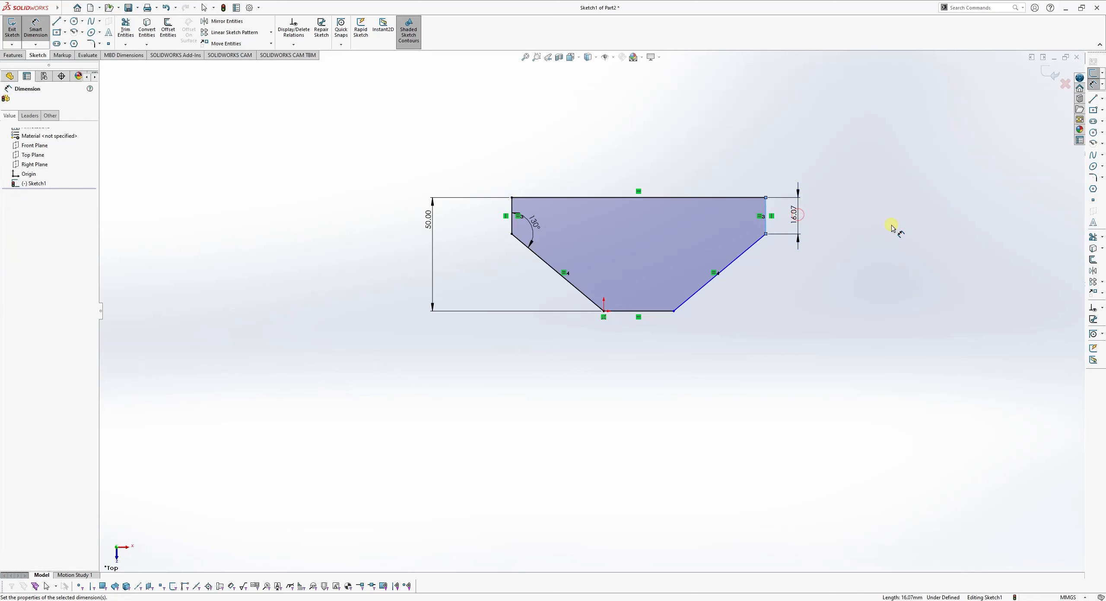
type("50")
key("Return")
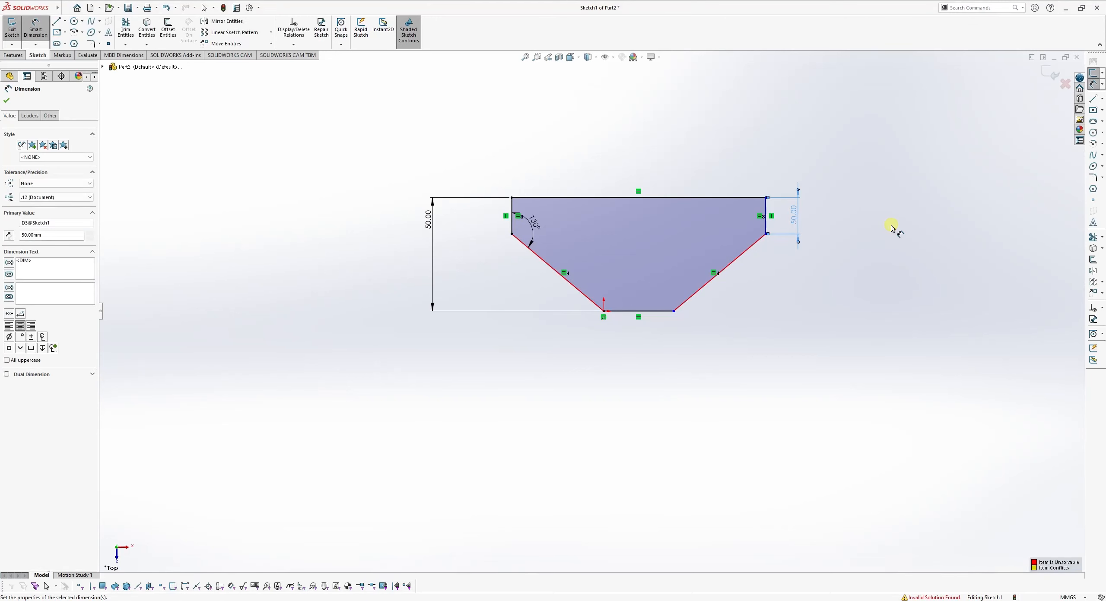
key("Escape")
Step: Set the right vertical edge's length dimension to 10 mm
double_click(795, 216)
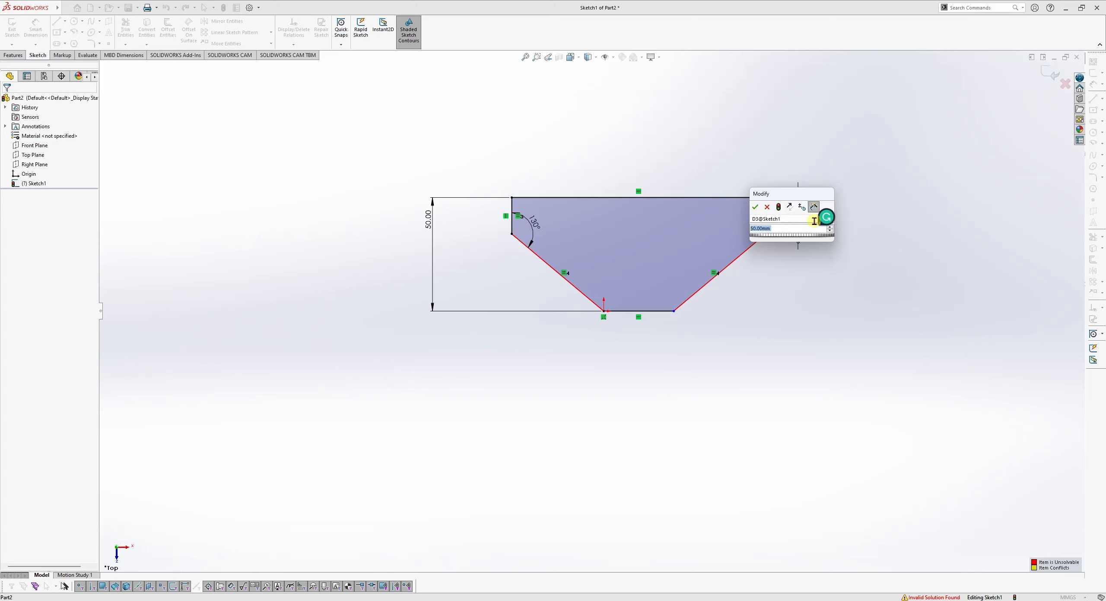
type("10")
key("Return")
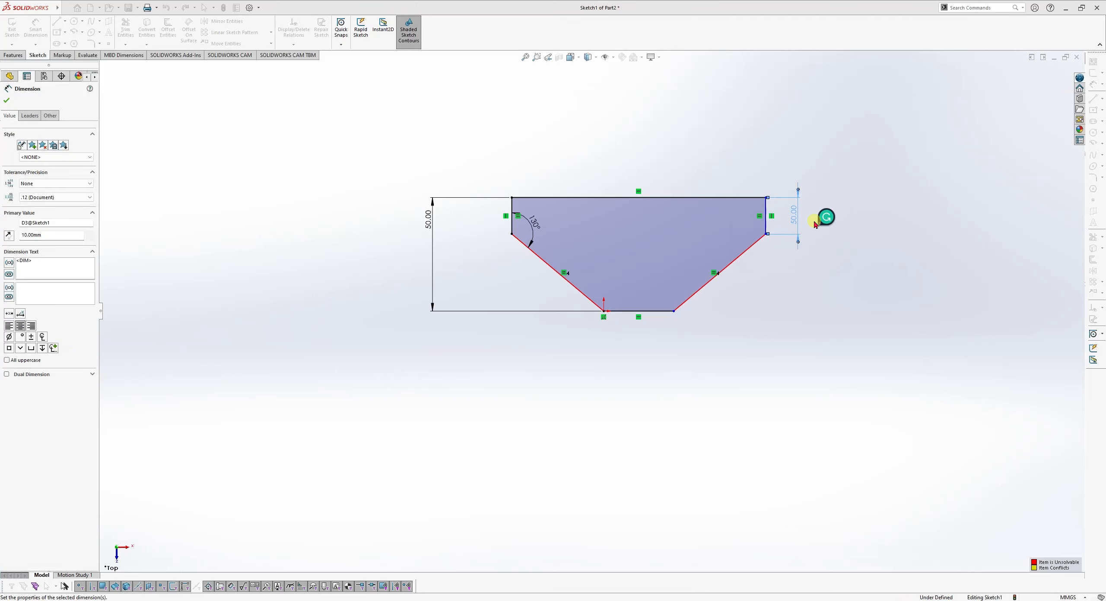
key("Escape")
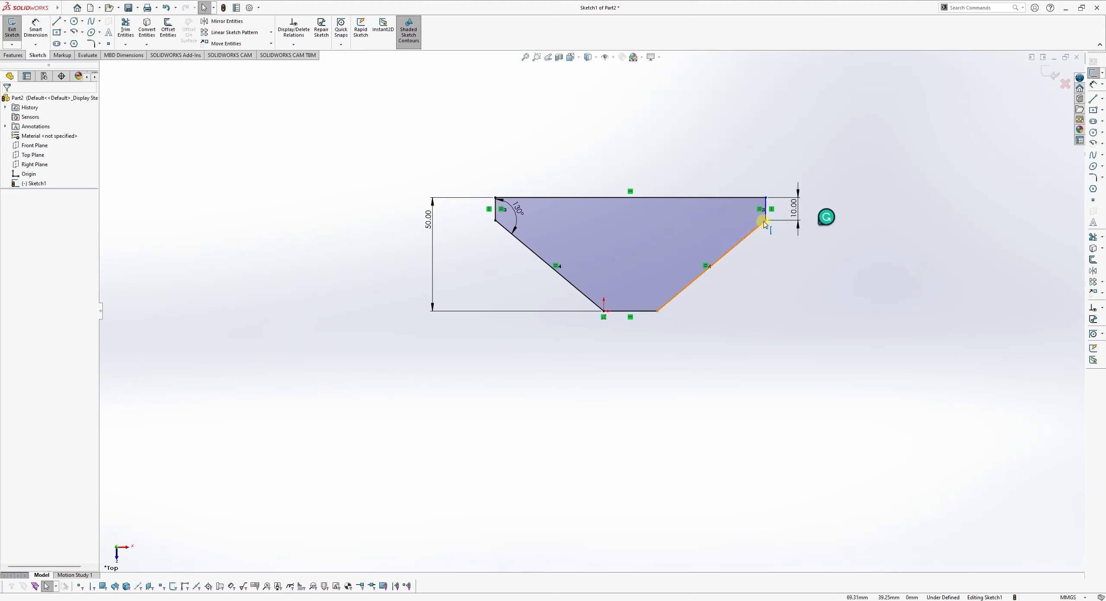
Step: Pull the outline's right side outward and dimension the bottom edge's length as 30 mm
left_click_drag(765, 221, 784, 267)
key("d")
left_click(662, 311)
left_click(656, 342)
type("50")
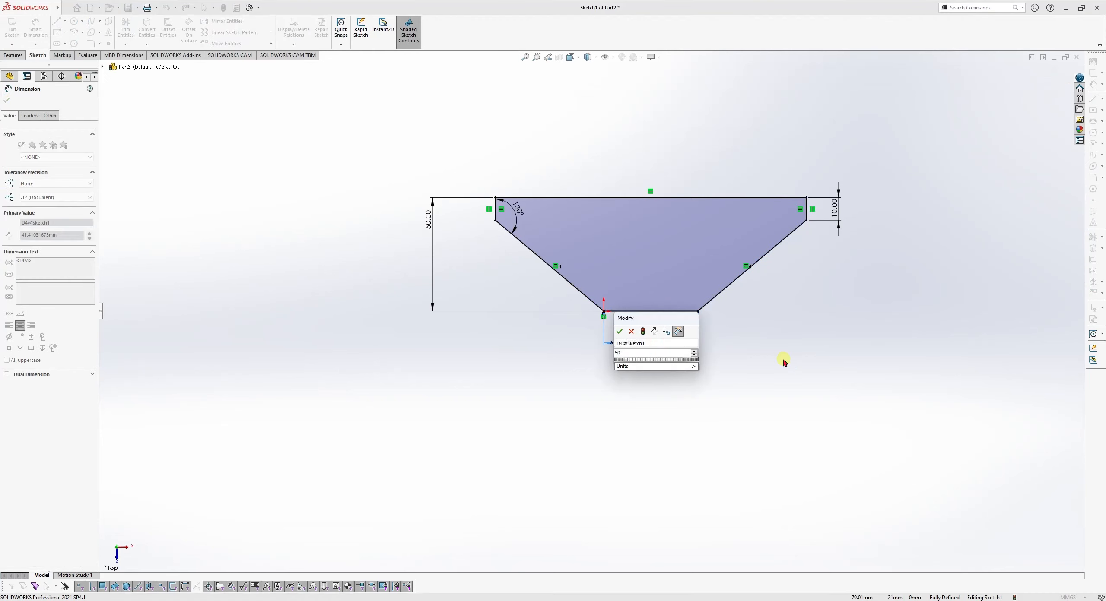
key("BackSpace")
type("30")
key("Return")
key("Escape")
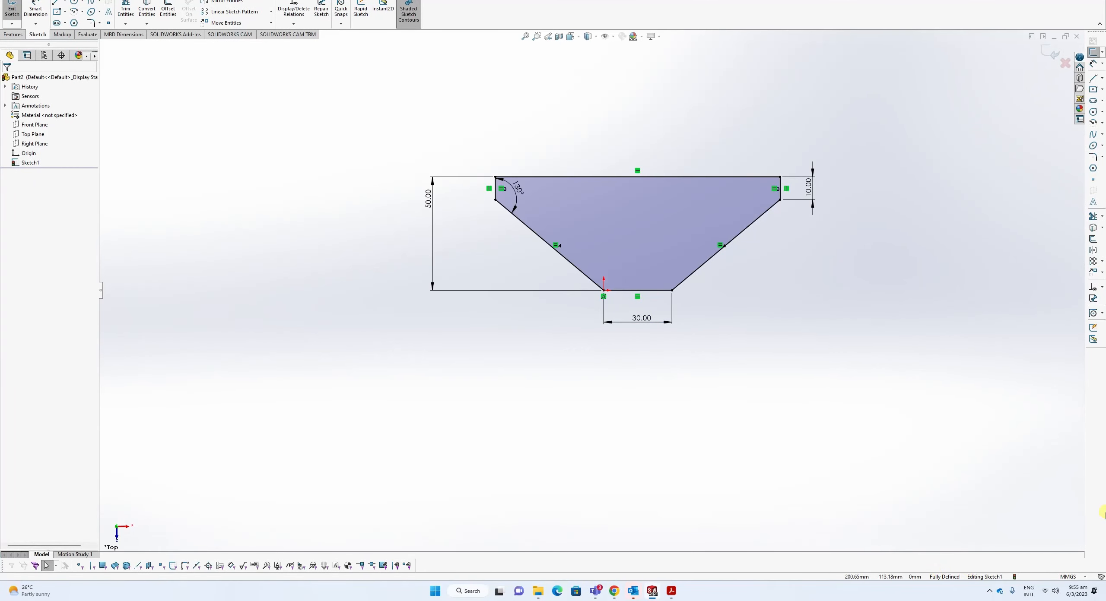
Step: Exit the outline sketch, keeping its changes, and clear the selection
left_click(779, 176)
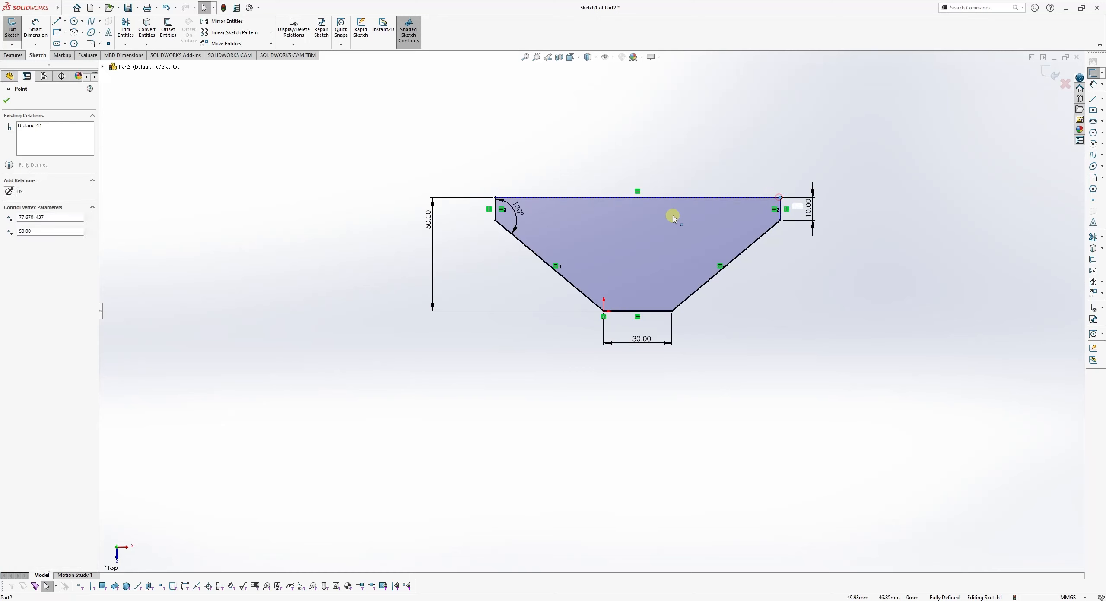
left_click(575, 308)
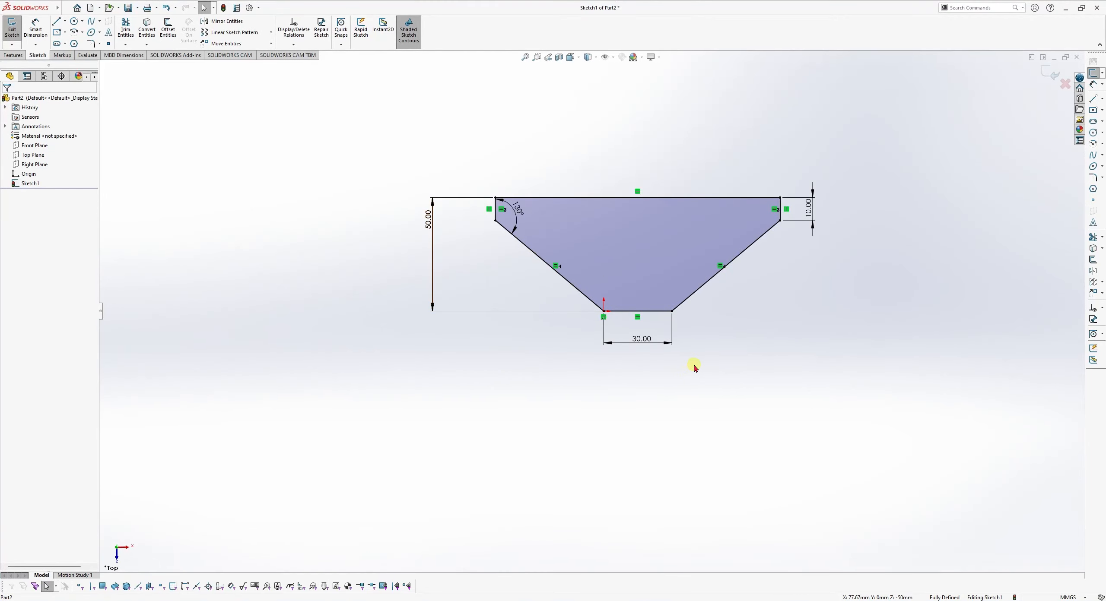
left_click(1050, 75)
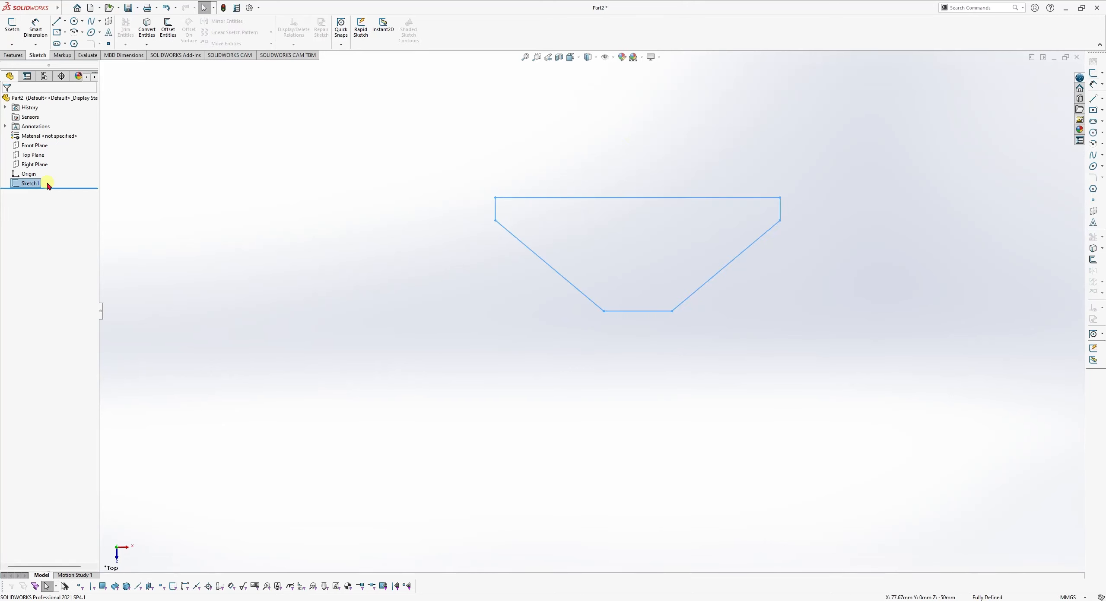
left_click(920, 199)
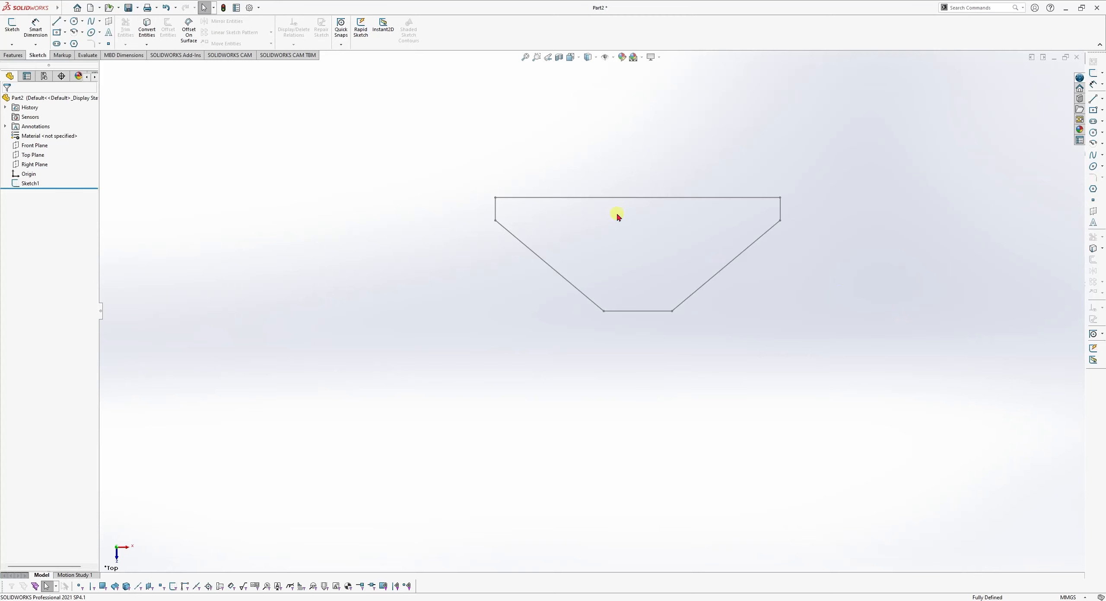
Step: Reopen Sketch1 for editing and sketch a centre-point circle of about 13 mm radius near the middle of the outline
left_click(31, 183)
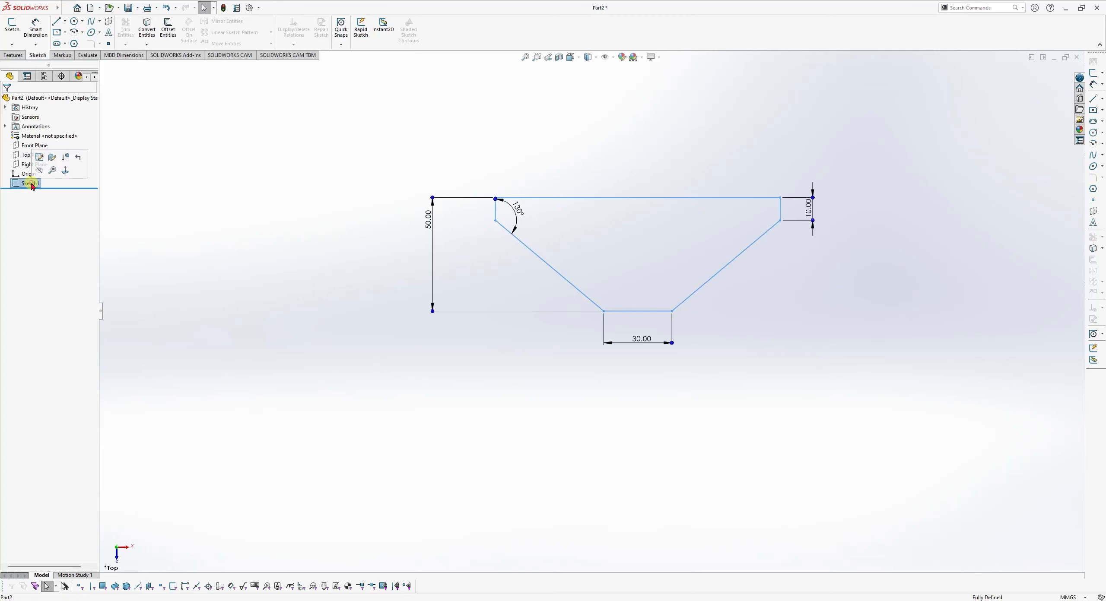
left_click(38, 158)
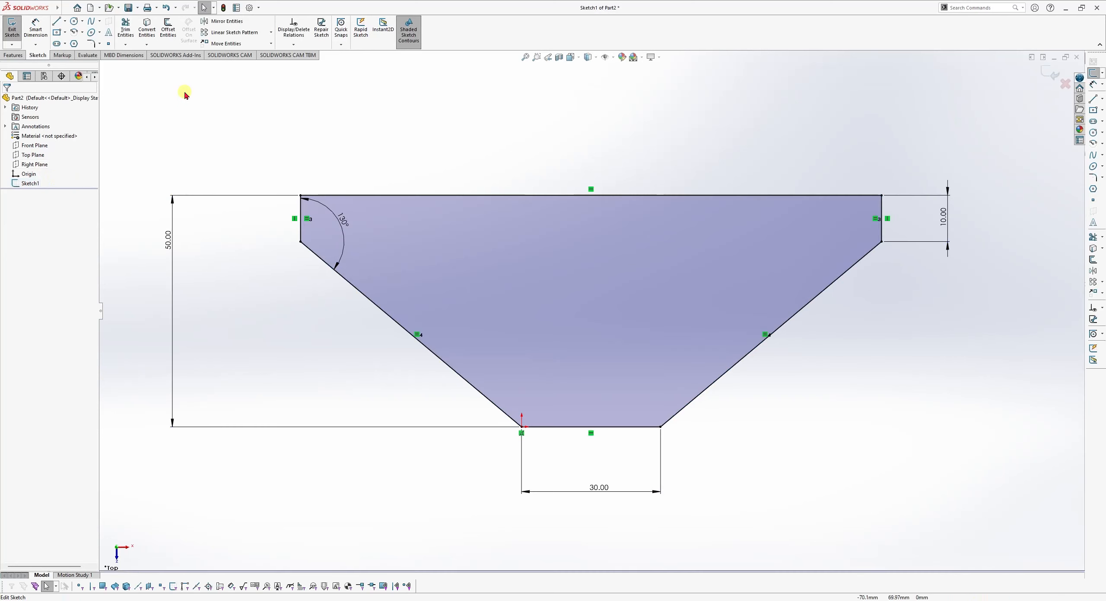
left_click(74, 22)
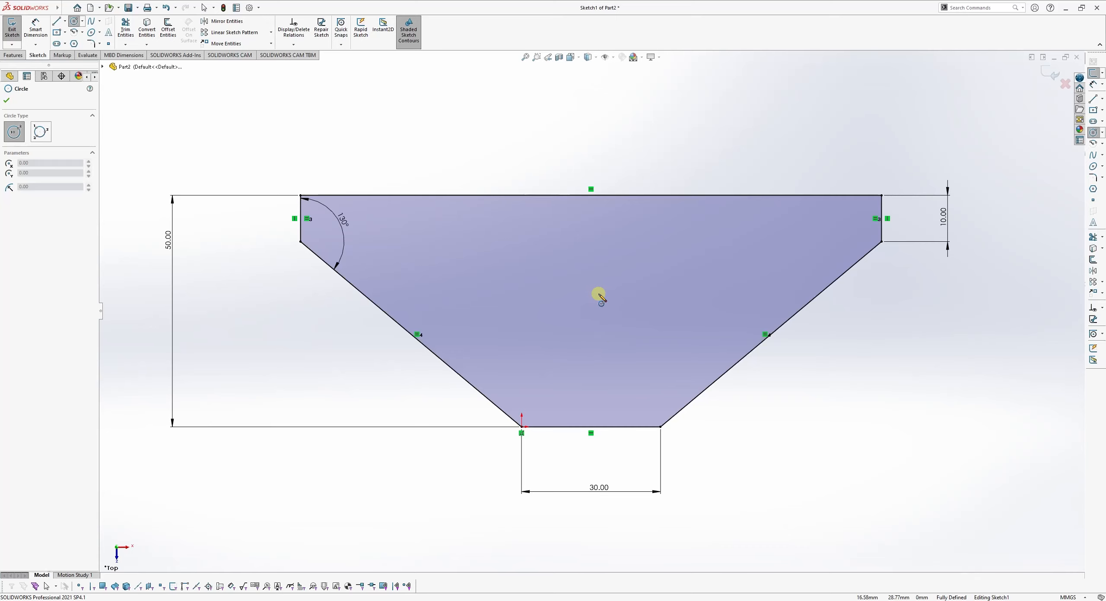
left_click(83, 21)
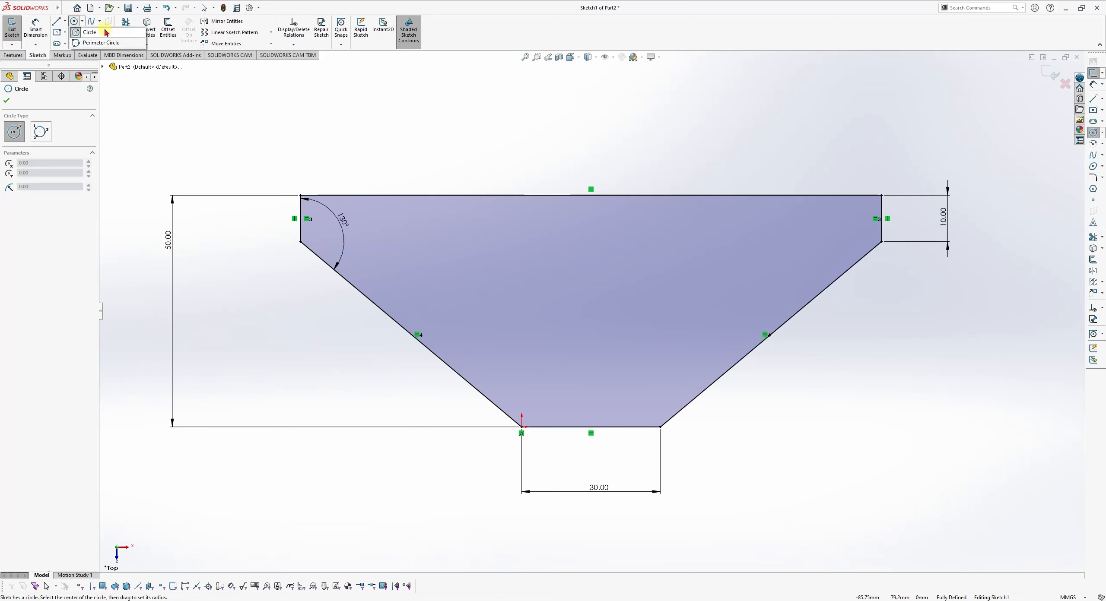
left_click(106, 32)
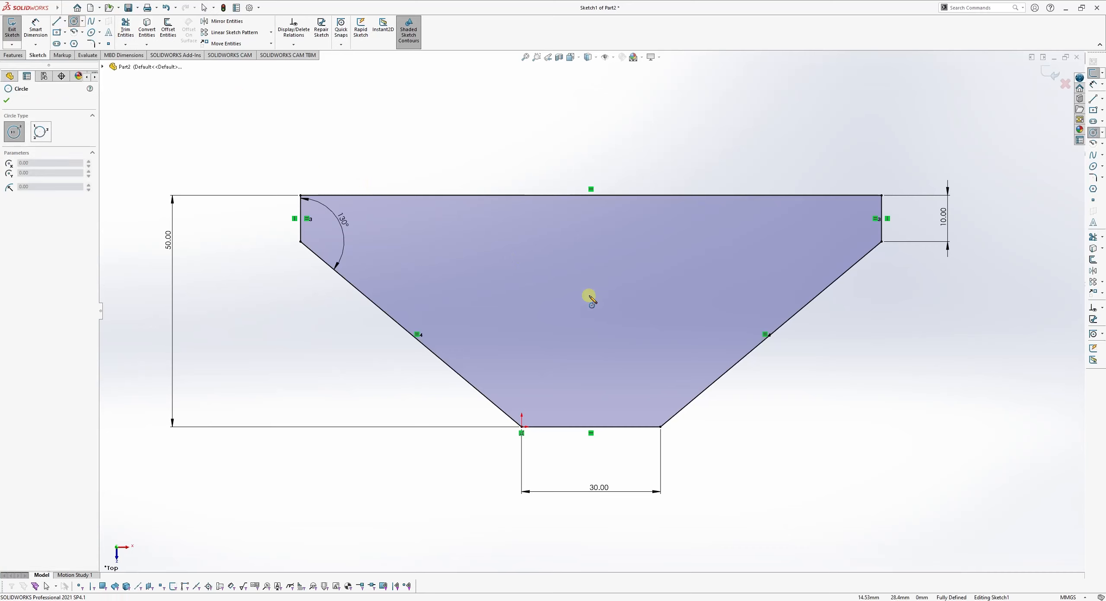
left_click_drag(585, 295, 646, 291)
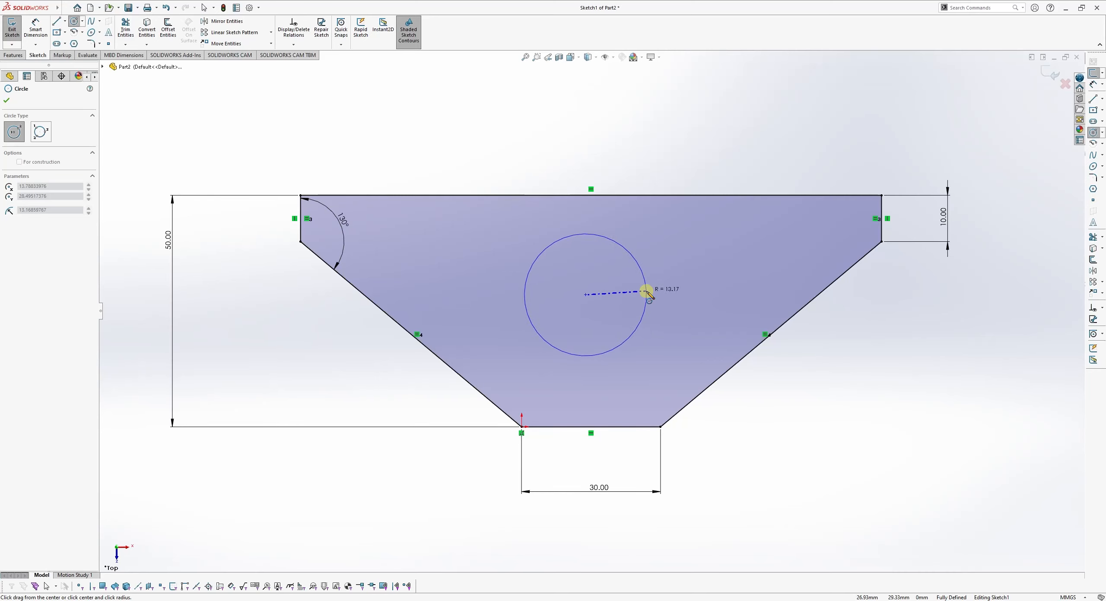
left_click_drag(647, 291, 646, 292)
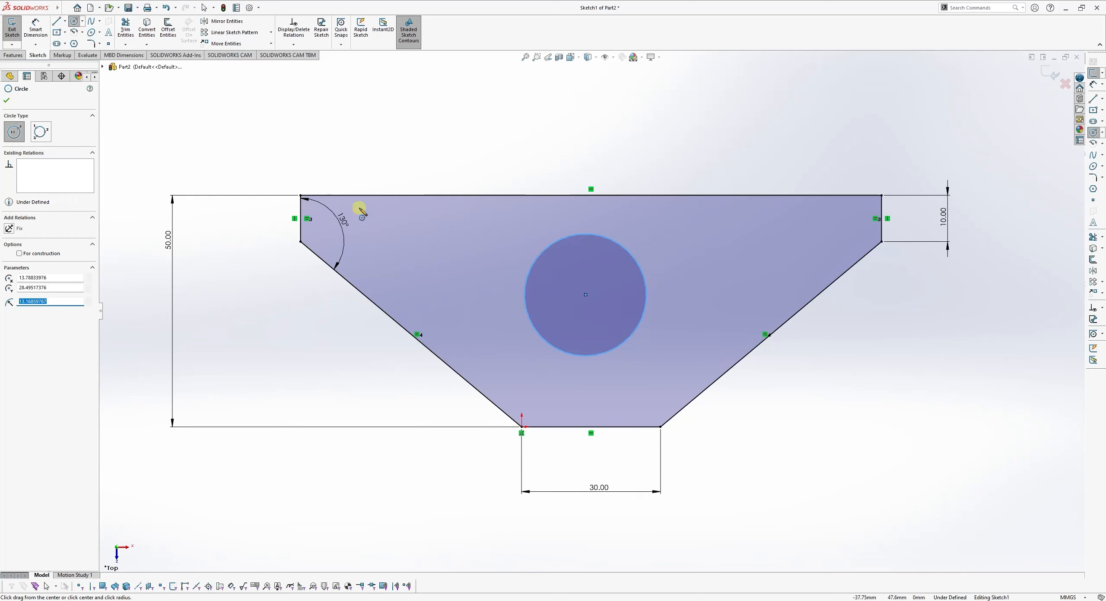
Step: Dimension the circle's diameter as 30 mm
left_click(36, 29)
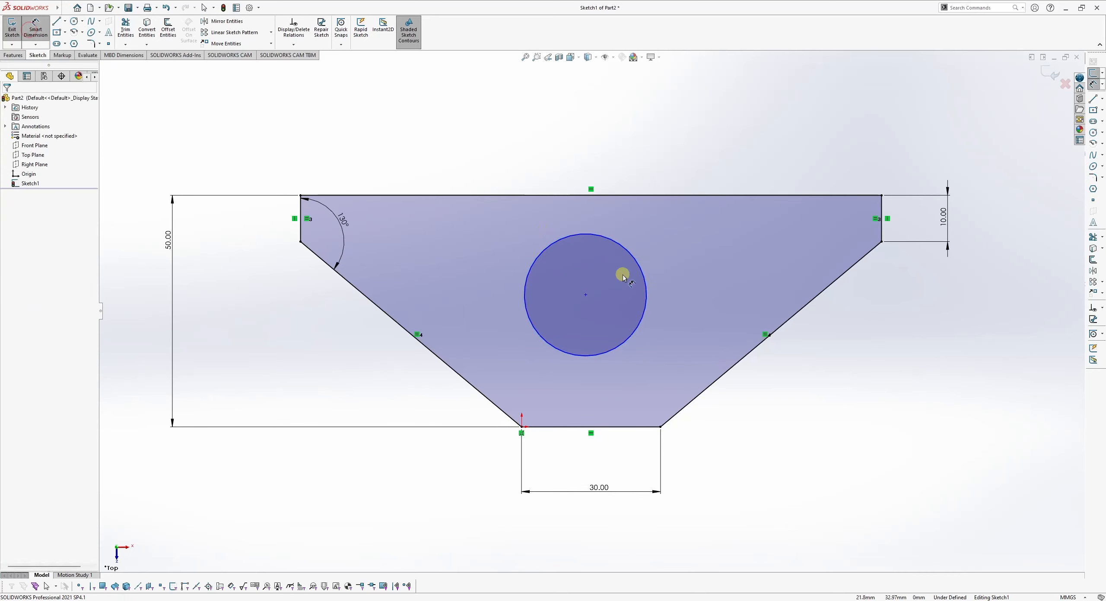
left_click(647, 284)
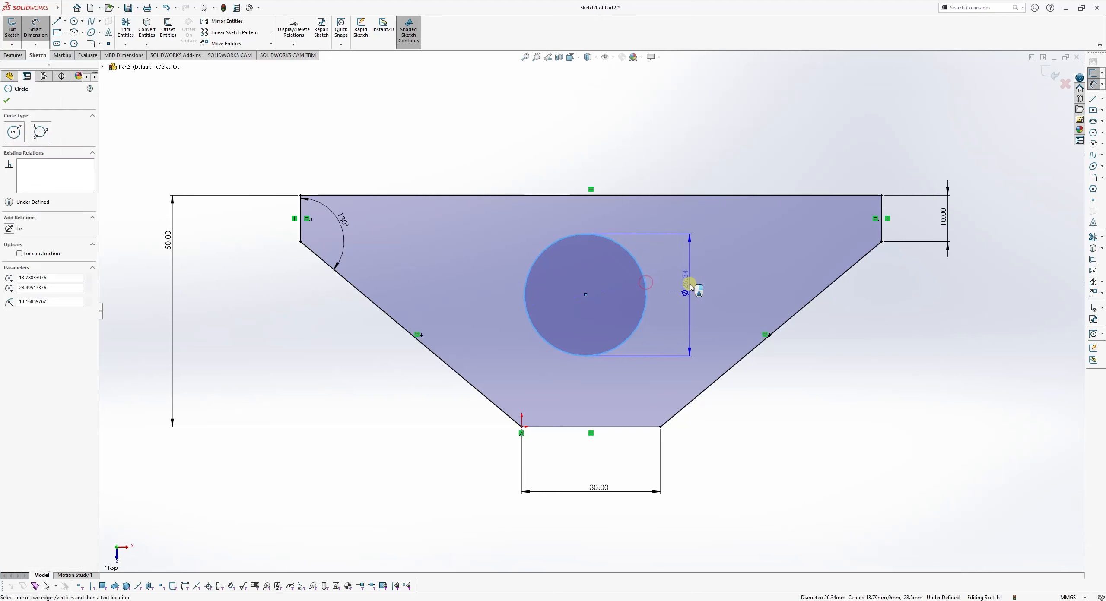
left_click(757, 290)
type("30")
key("Return")
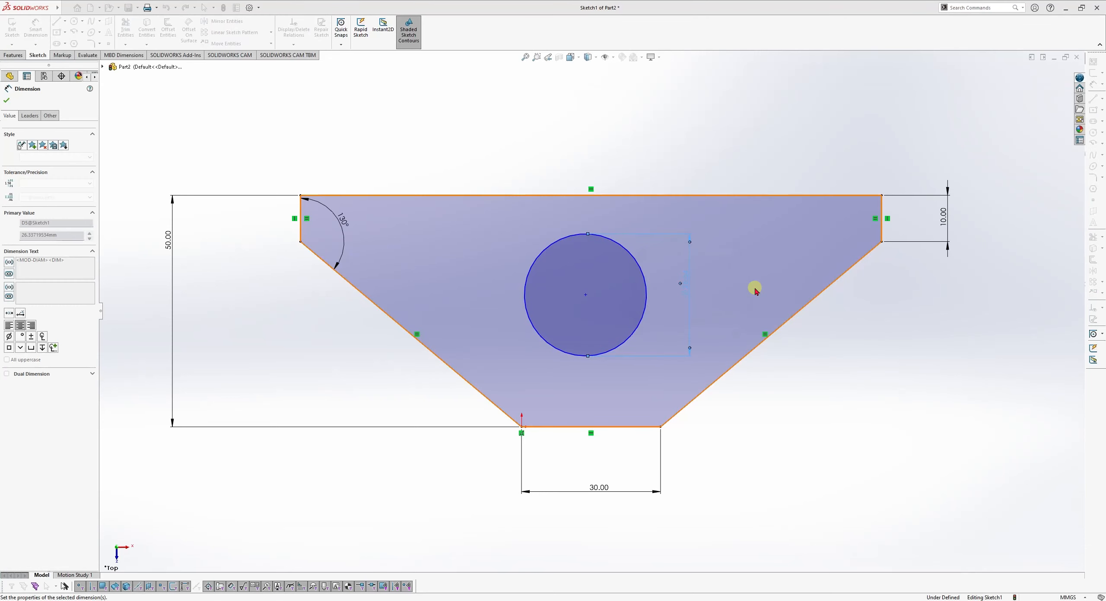
key("Escape")
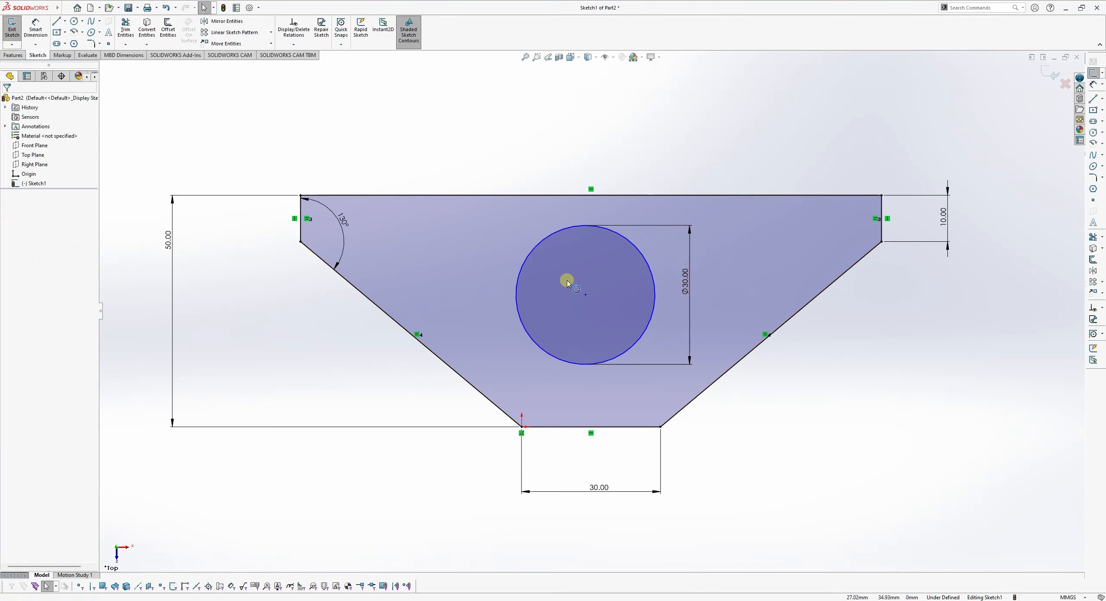
Step: Sketch a vertical line from the bottom edge's midpoint to the top edge's midpoint and make it construction geometry
left_click(586, 294)
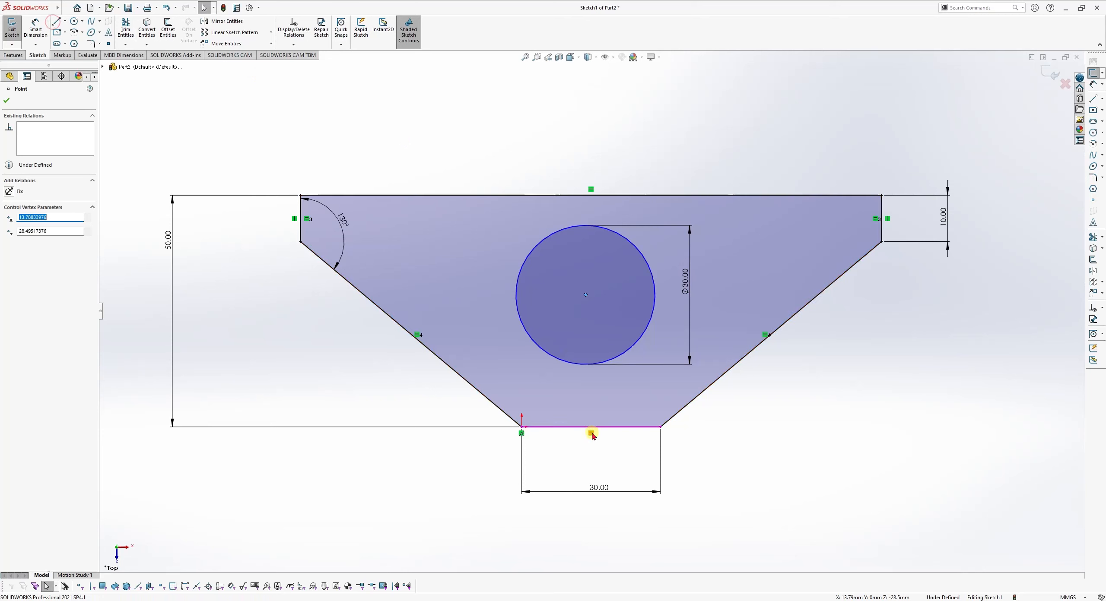
left_click(58, 23)
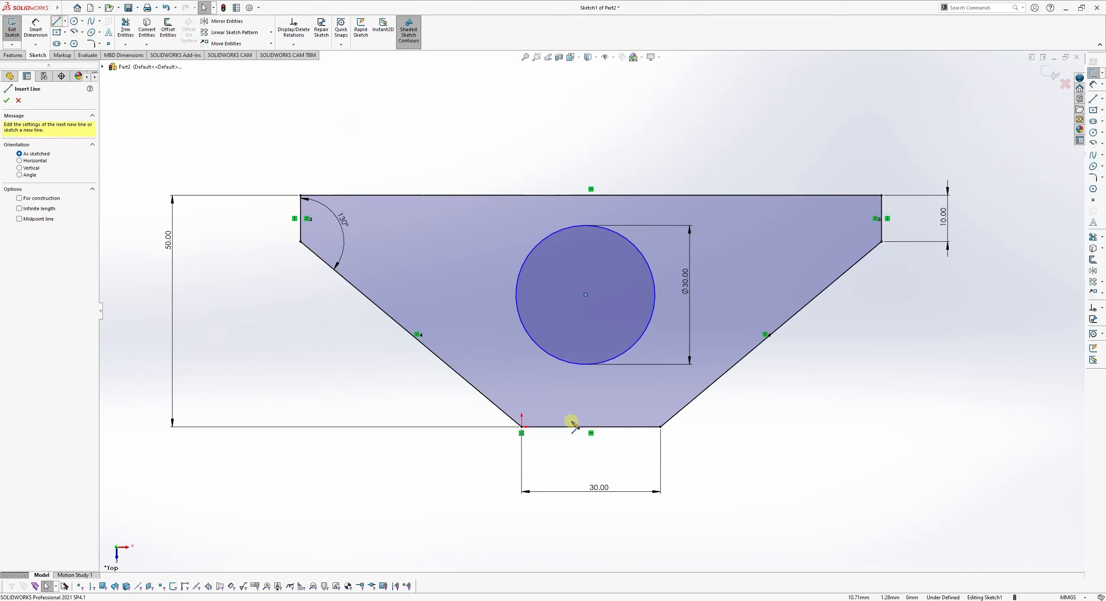
left_click(591, 427)
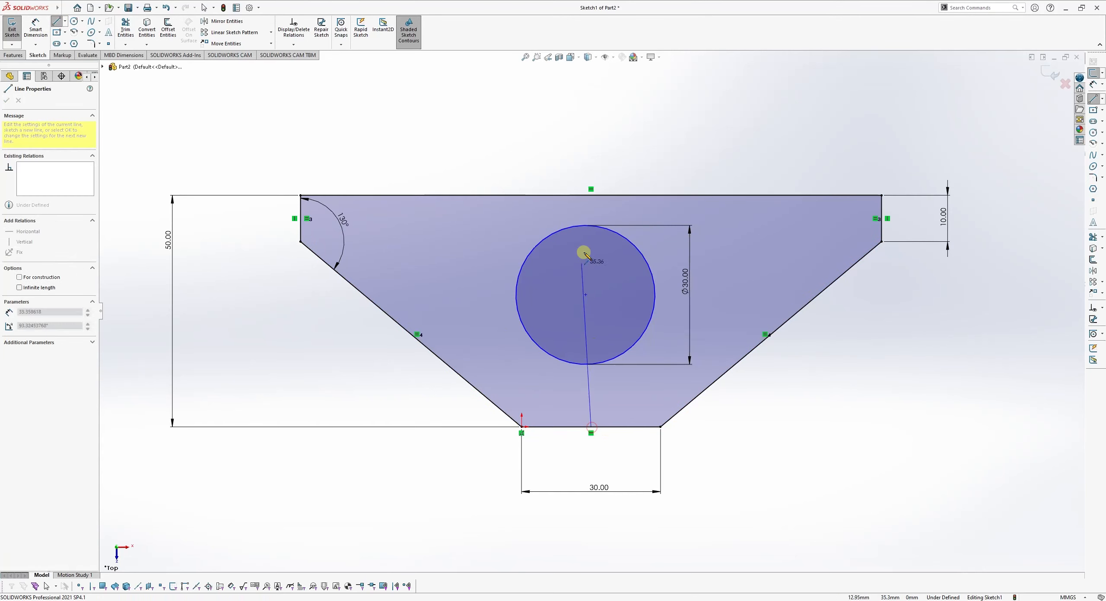
left_click(591, 195)
key("Escape")
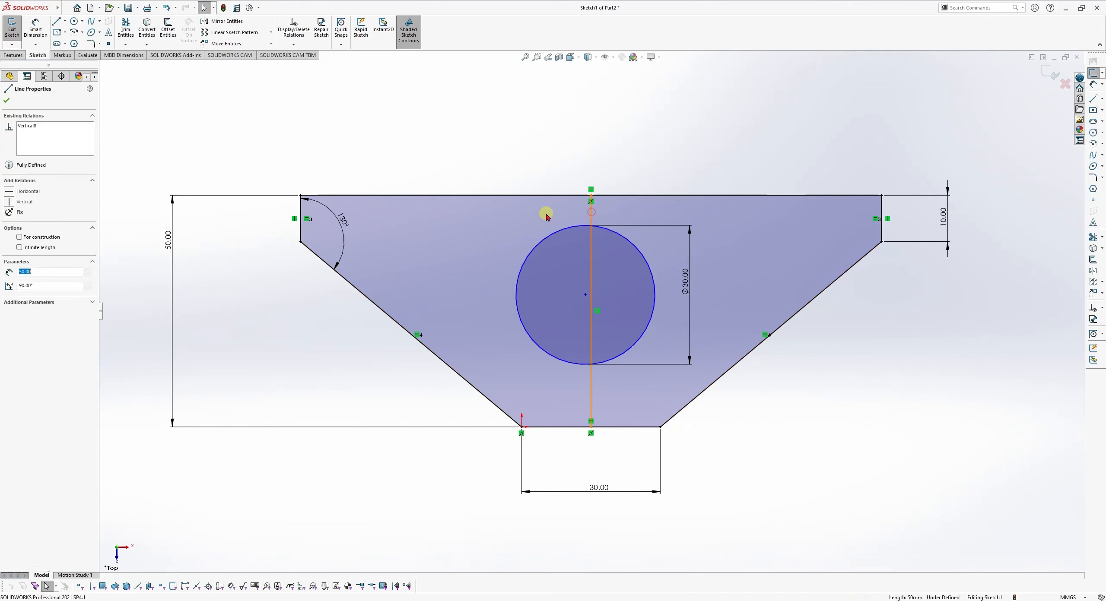
left_click(270, 285)
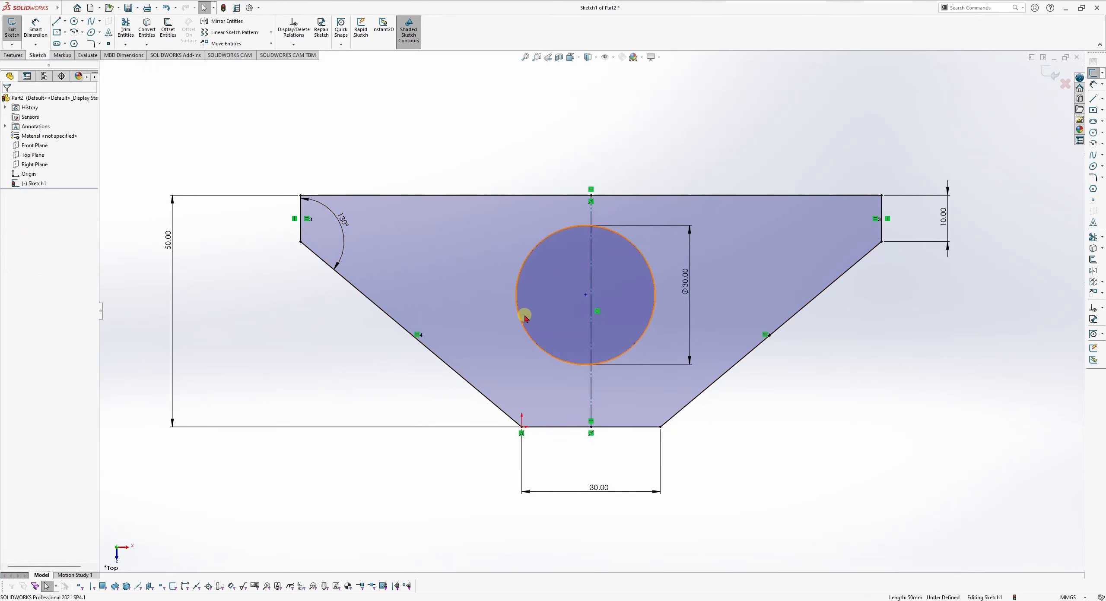
Step: Move the circle's centre onto the midpoint of the vertical construction line
left_click_drag(585, 295, 592, 337)
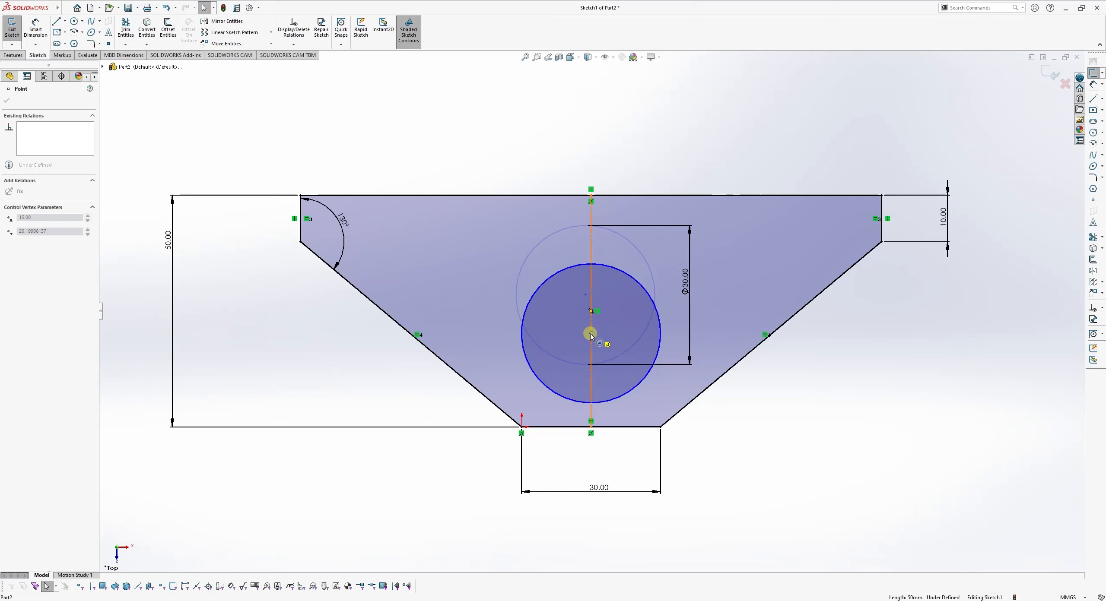
mouse_move(591, 336)
left_mouse_down()
mouse_move(603, 338)
mouse_move(593, 337)
left_mouse_up()
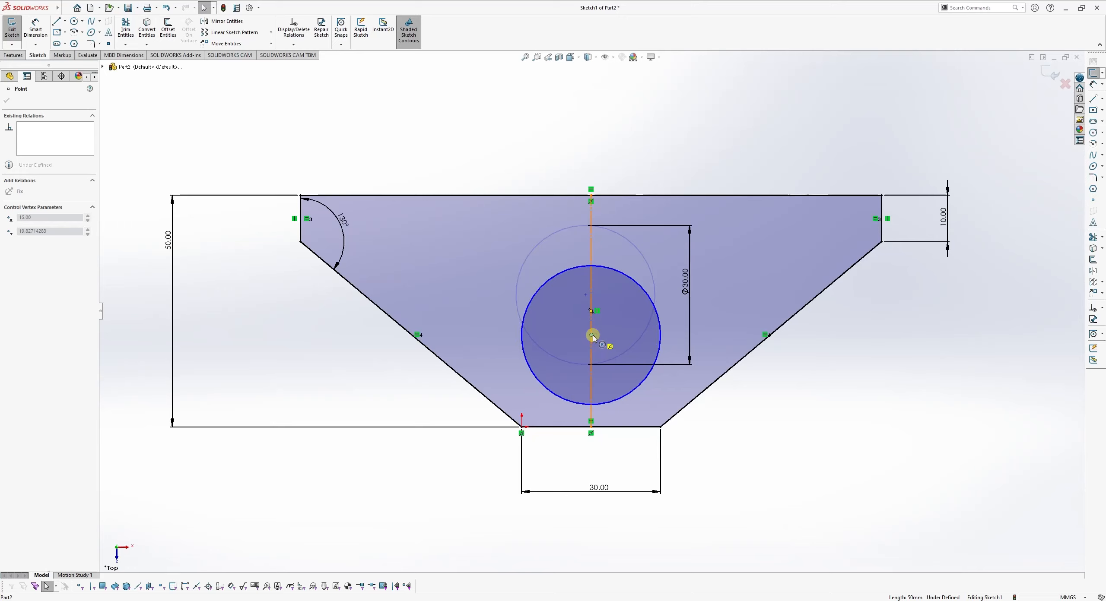
left_click_drag(593, 336, 591, 312)
key("Escape")
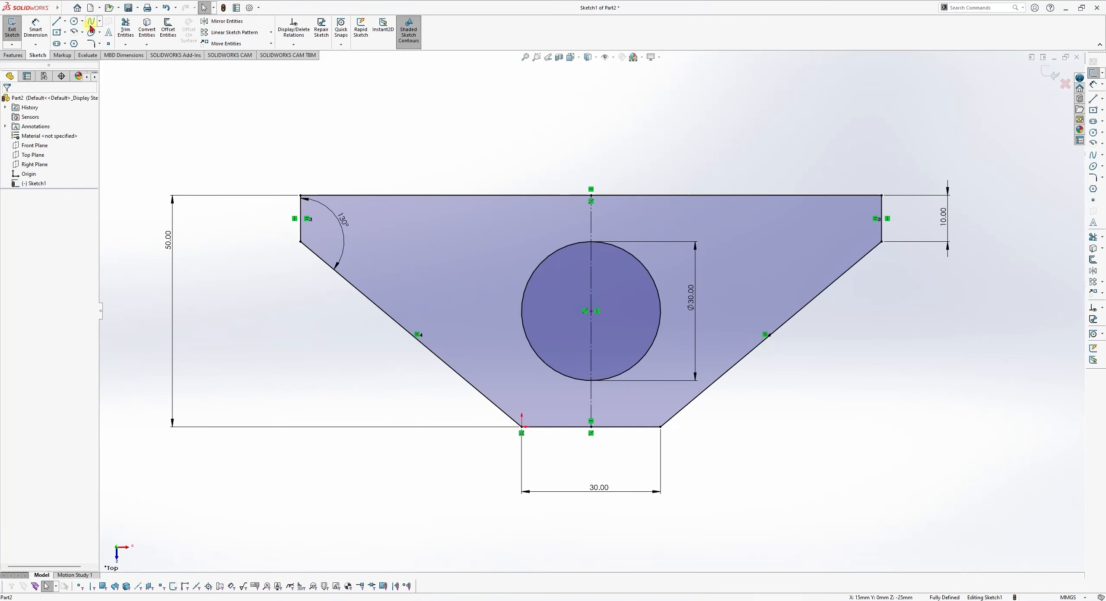
Step: Sketch a centre rectangle about 12 by 7 mm, centred on the 30 mm circle's centre
left_click(59, 35)
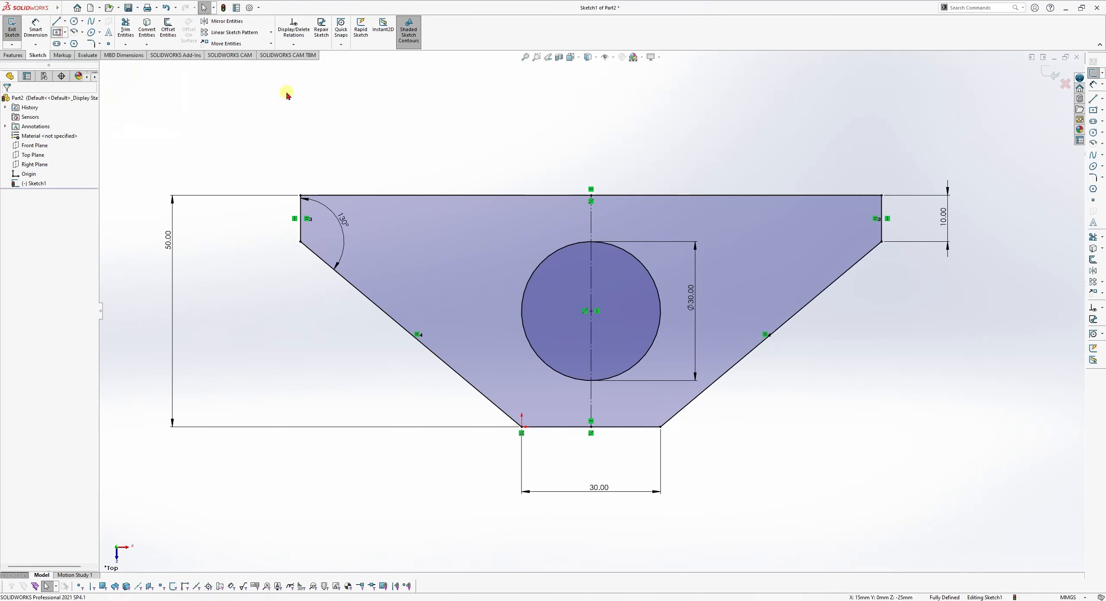
left_click(591, 311)
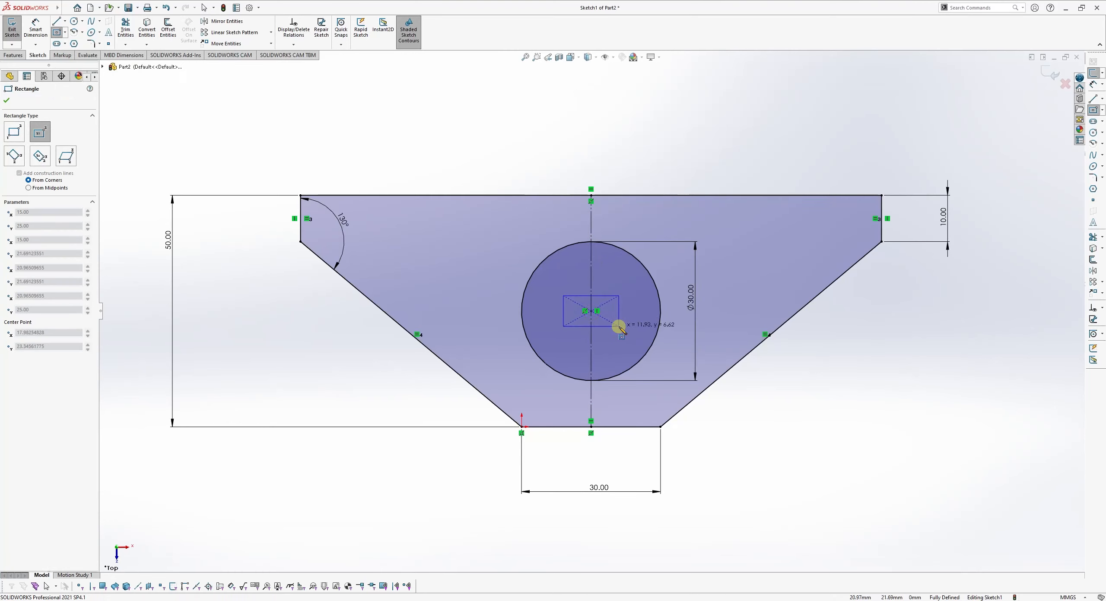
left_click(618, 327)
key("Escape")
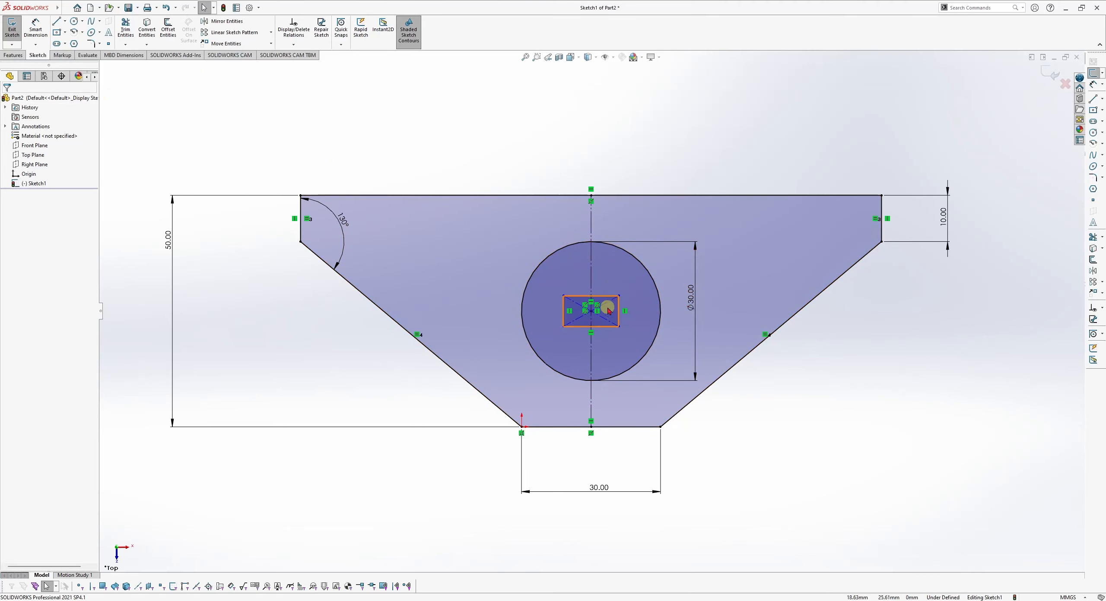
Step: Sketch a corner rectangle about 10 by 6 mm inside the outline, to the upper left of the circle
left_click(64, 32)
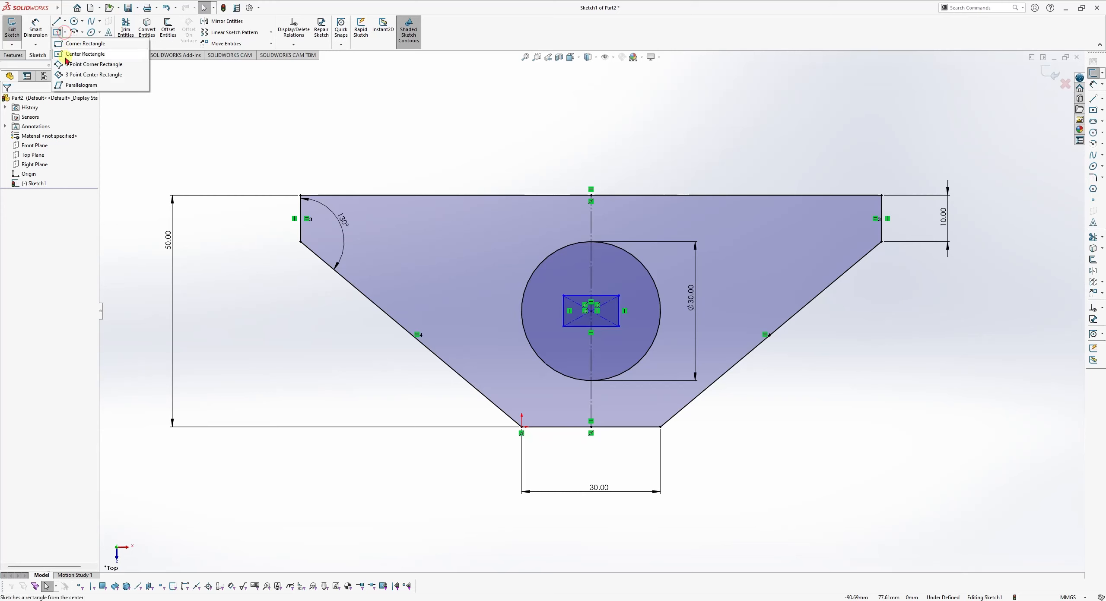
left_click(84, 43)
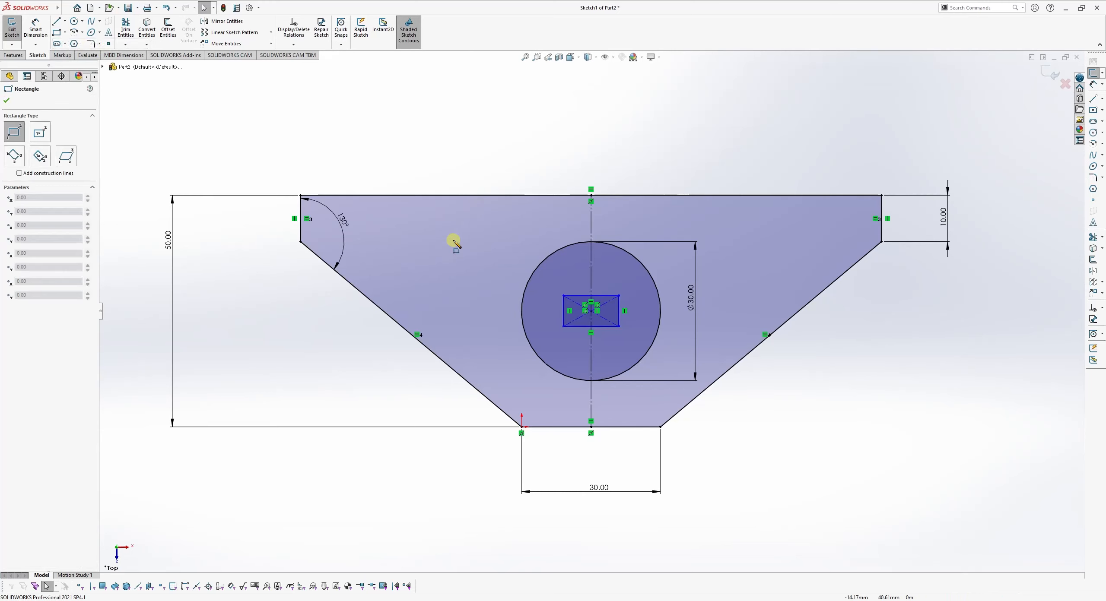
left_click(409, 280)
left_click(456, 253)
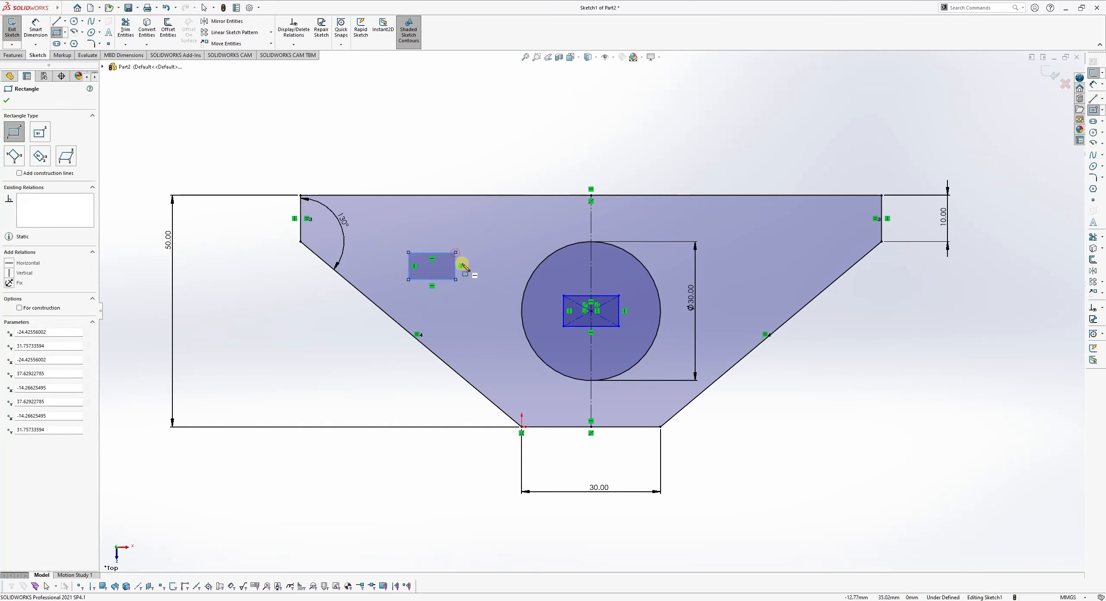
key("Escape")
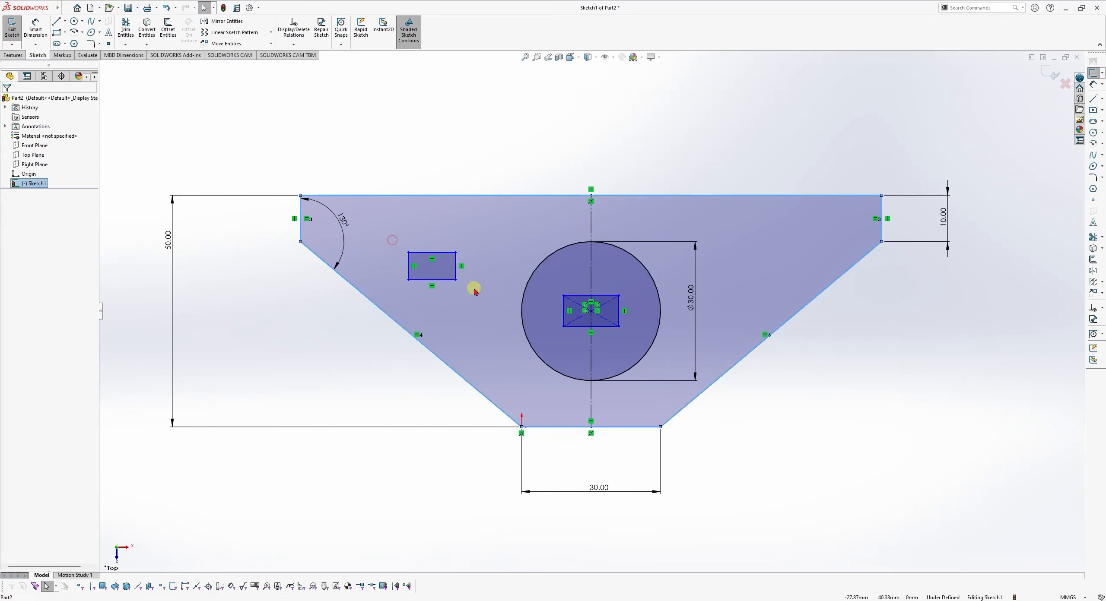
Step: Delete all four lines of the corner rectangle to the upper left of the circle
left_click(394, 240)
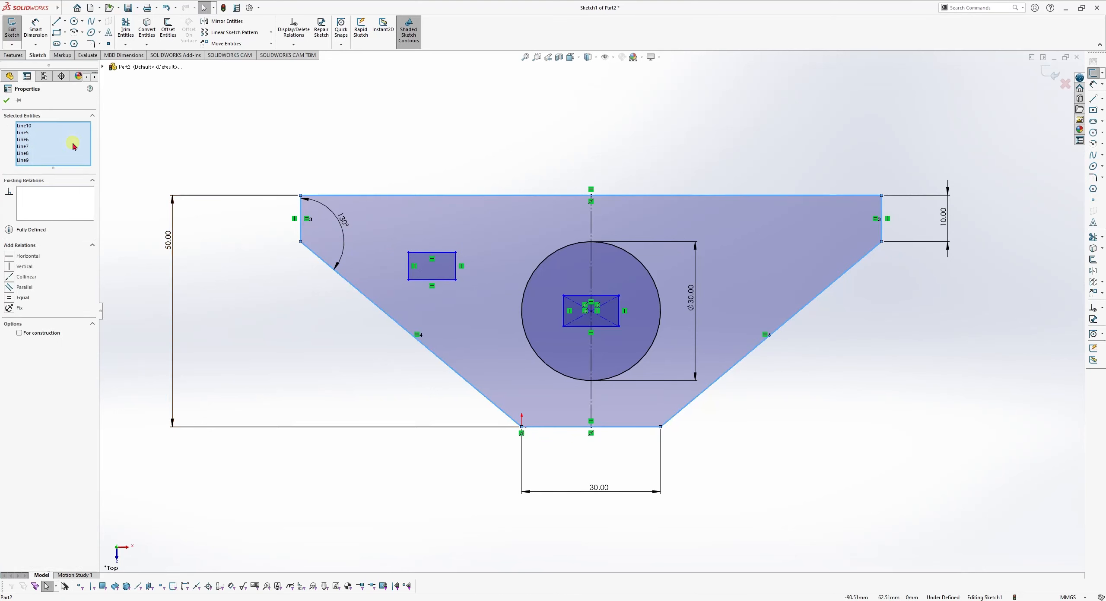
key("Escape")
left_click(433, 280)
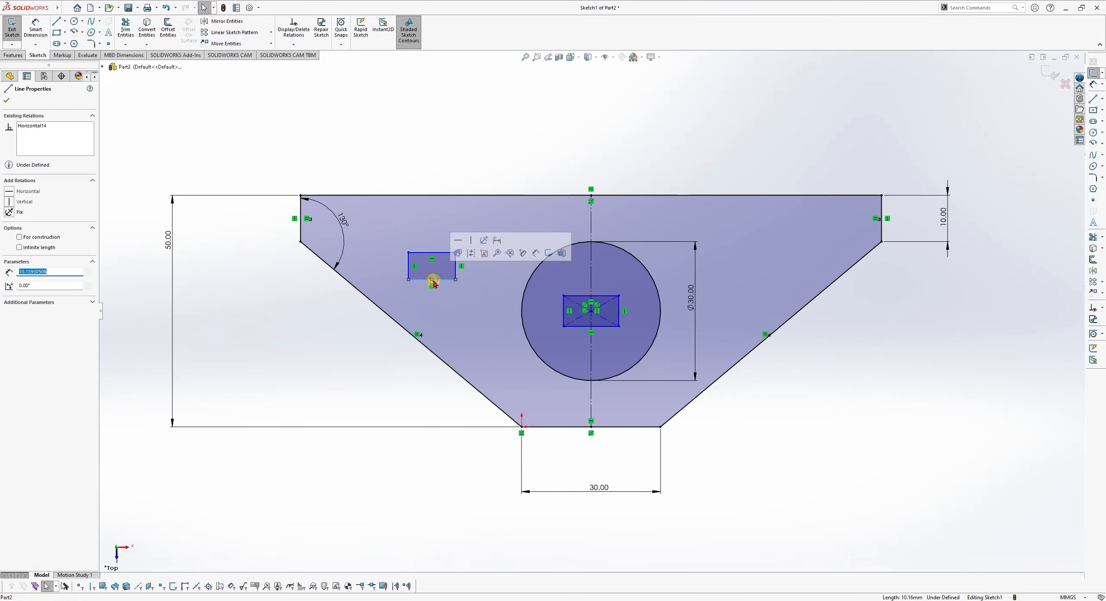
key("Delete")
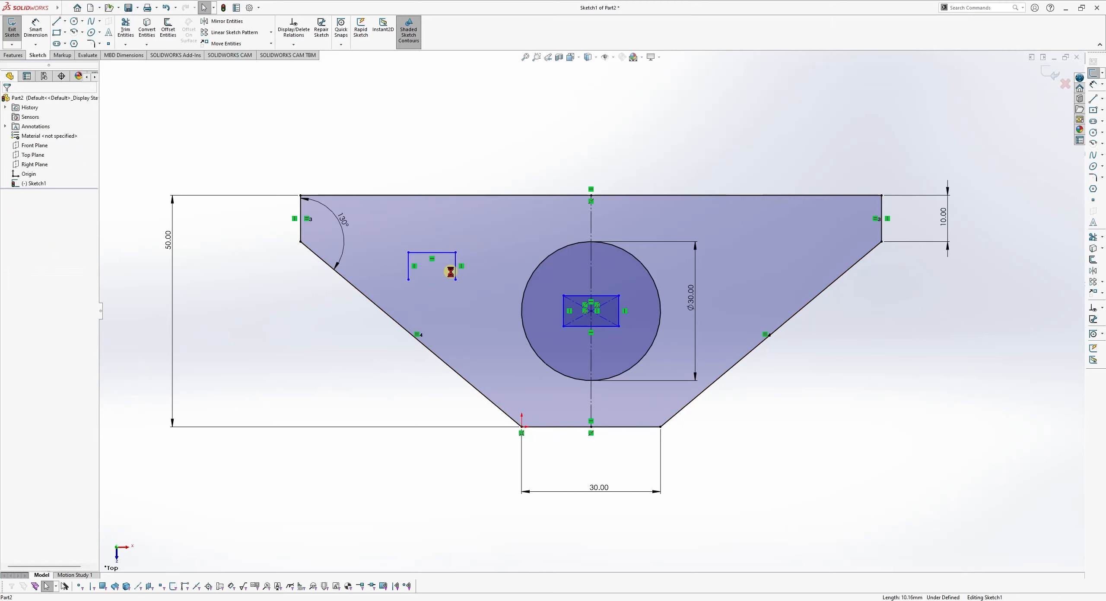
left_click(456, 267)
key("Delete")
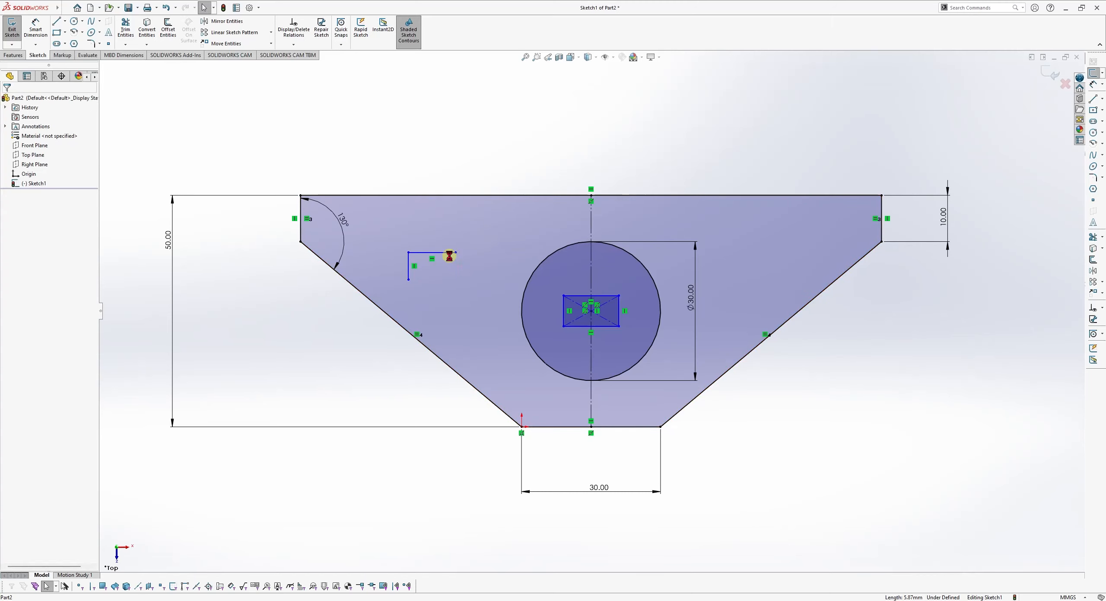
left_click(449, 254)
key("Delete")
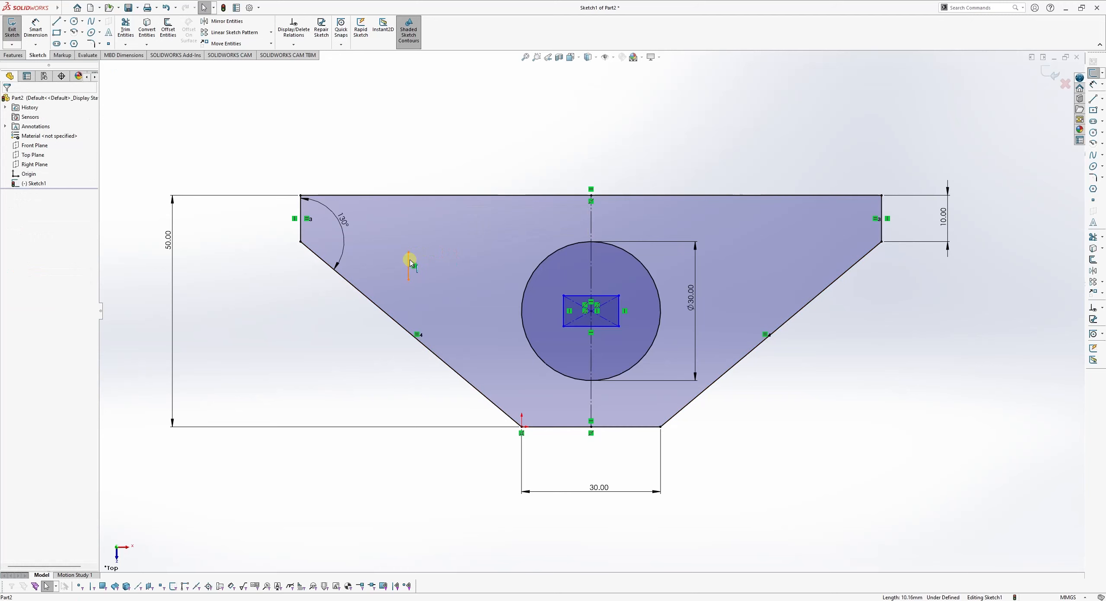
left_click(409, 259)
key("Delete")
Step: Delete the centre rectangle inside the circle together with its diagonal construction lines
left_click(604, 323)
key("Delete")
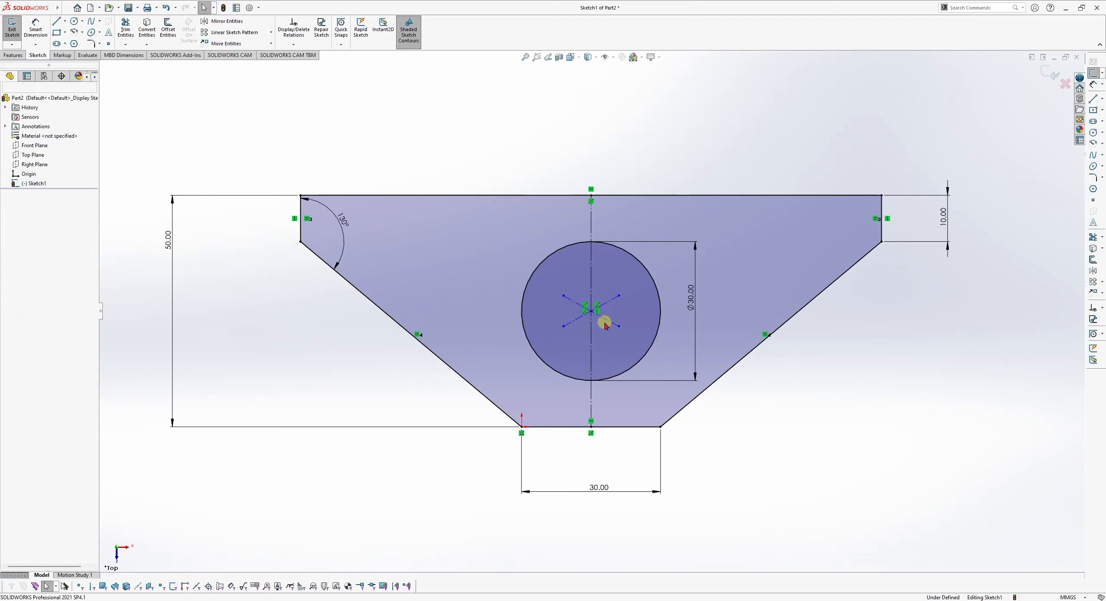
left_click(607, 322)
key("Delete")
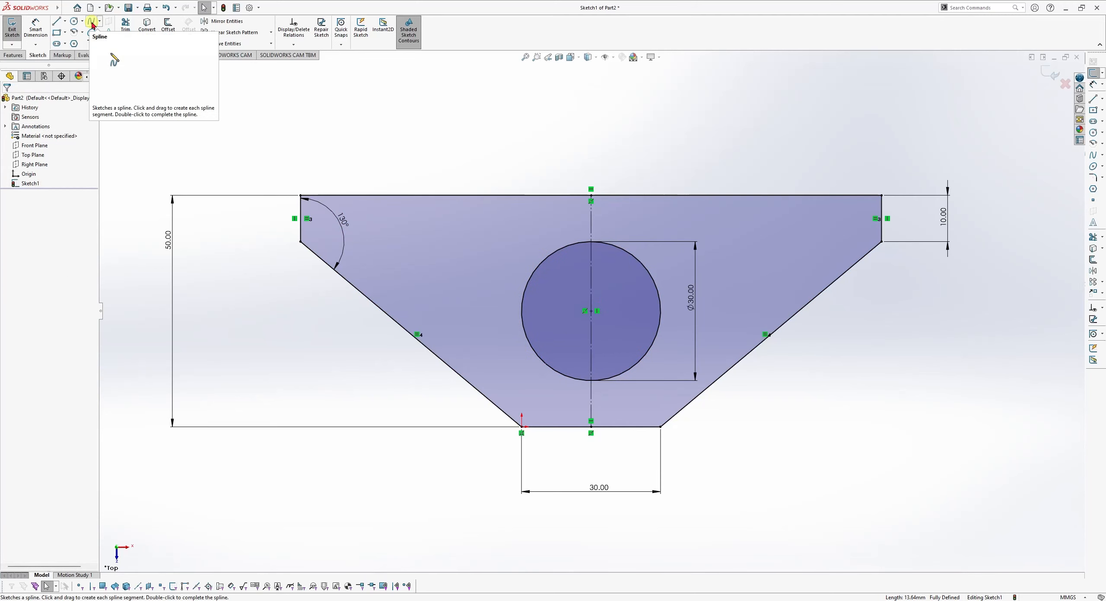
Step: Sketch a wavy seven-point spline from left of the circle, over it, to its right side, and delete the spline
left_click(93, 24)
left_click(394, 275)
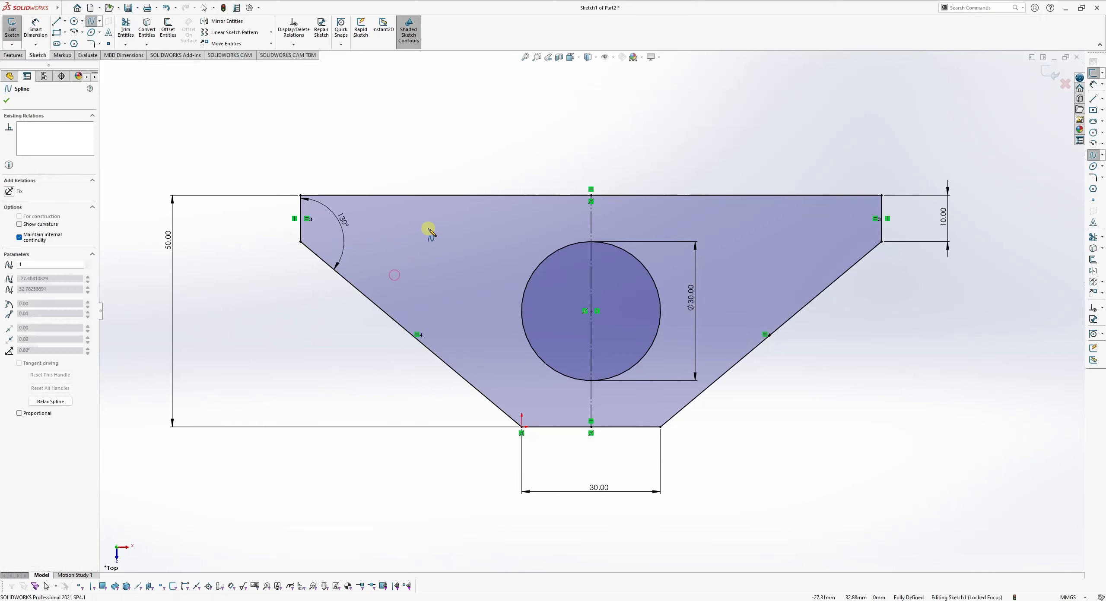
left_click(449, 241)
left_click(475, 287)
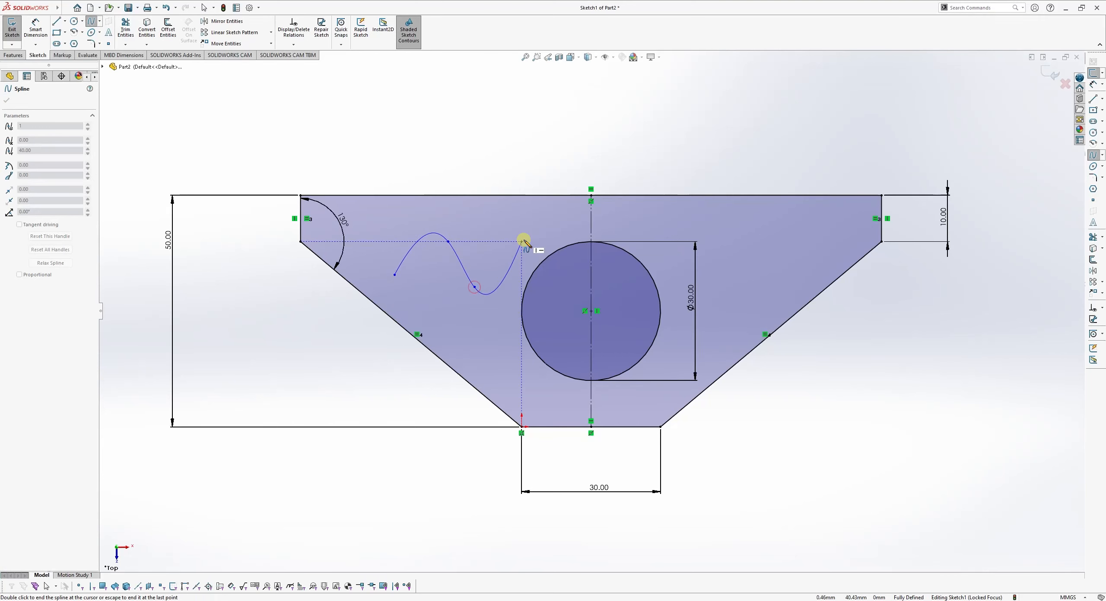
left_click(522, 241)
left_click(570, 226)
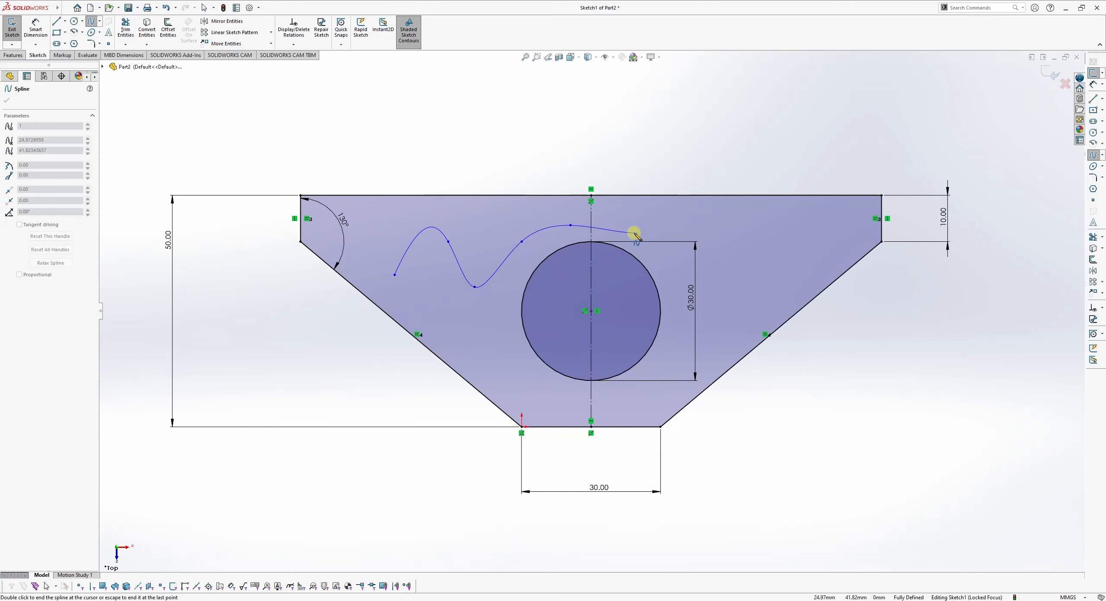
left_click(615, 235)
double_click(666, 276)
key("Escape")
left_click(496, 264)
key("Delete")
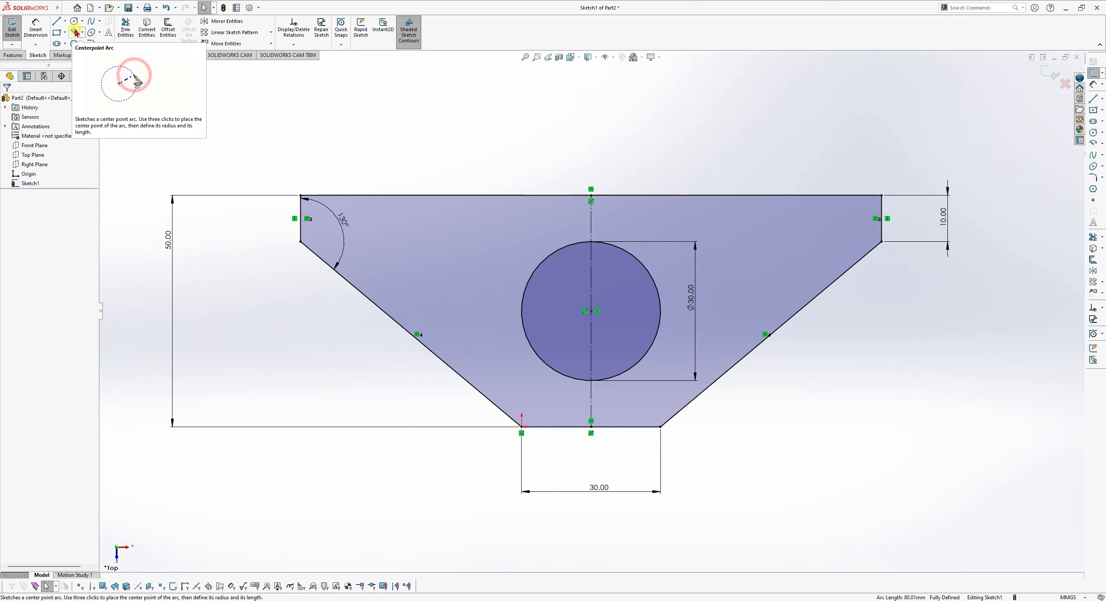
Step: Sketch a centre-point arc above the outline's top edge with a radius of about 10 mm and a sweep of about 104°
left_click(75, 32)
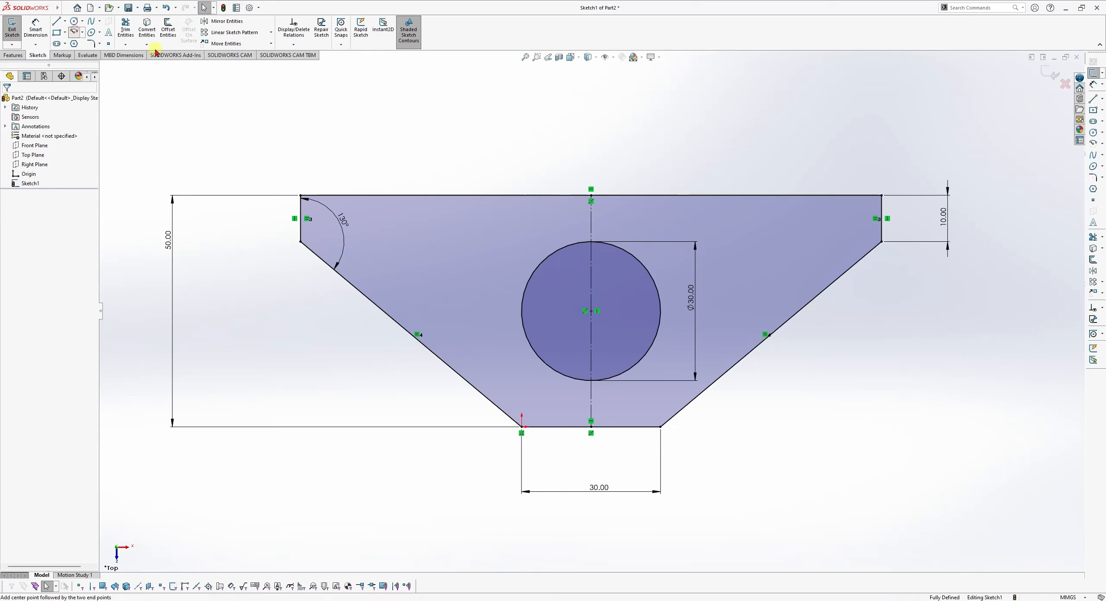
left_click(498, 156)
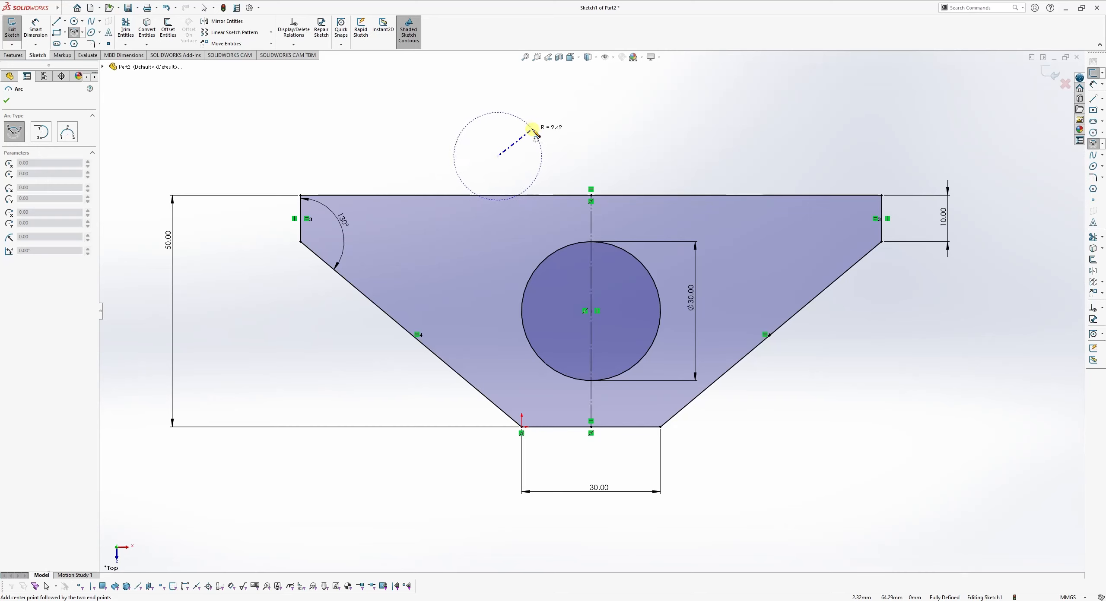
left_click(535, 131)
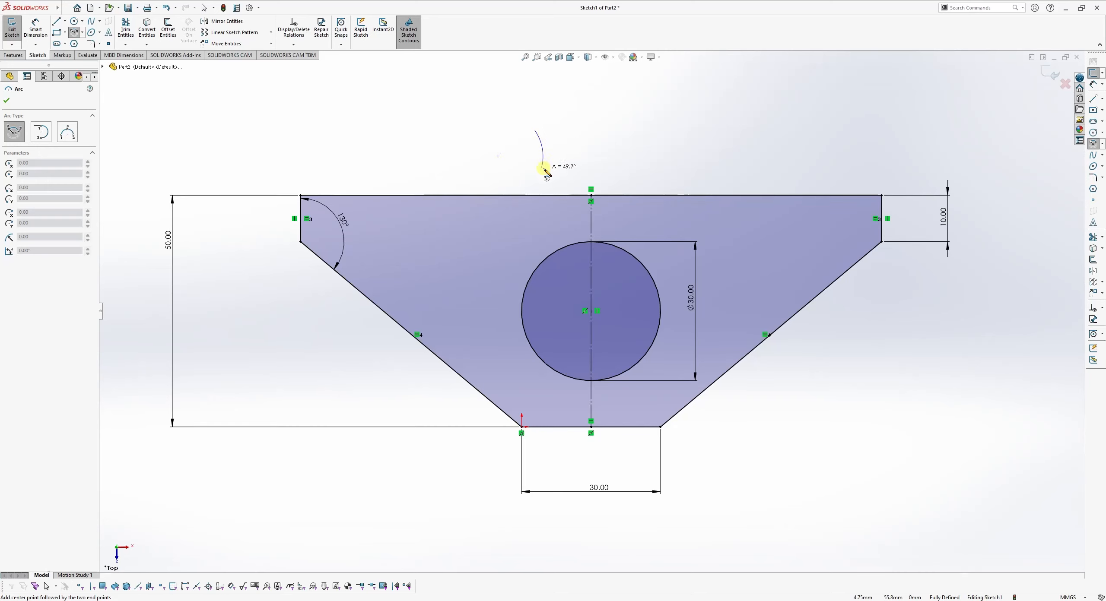
left_click(463, 127)
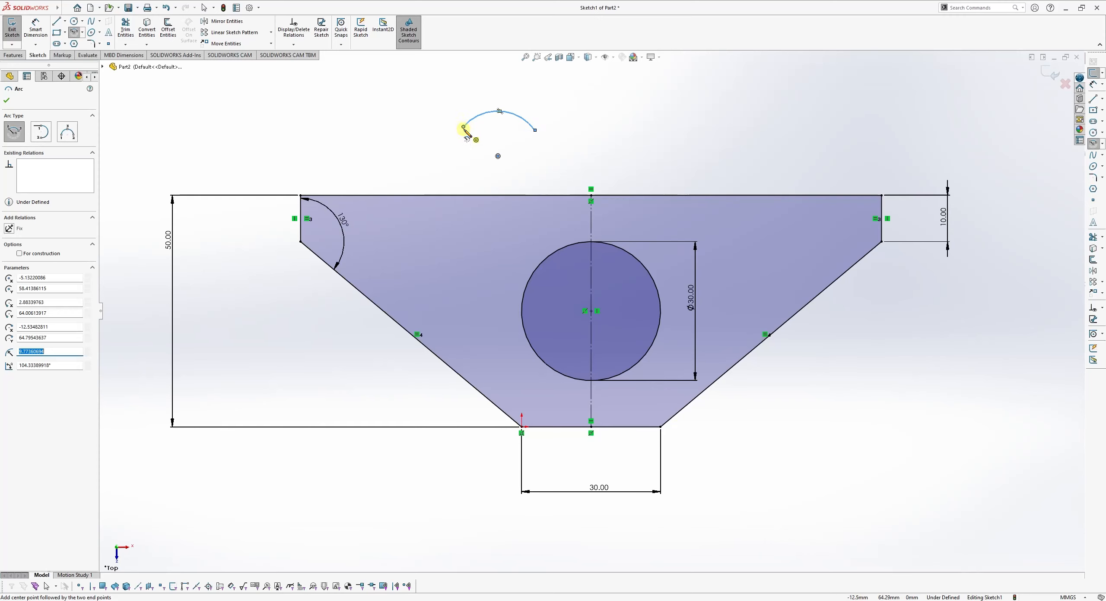
key("Escape")
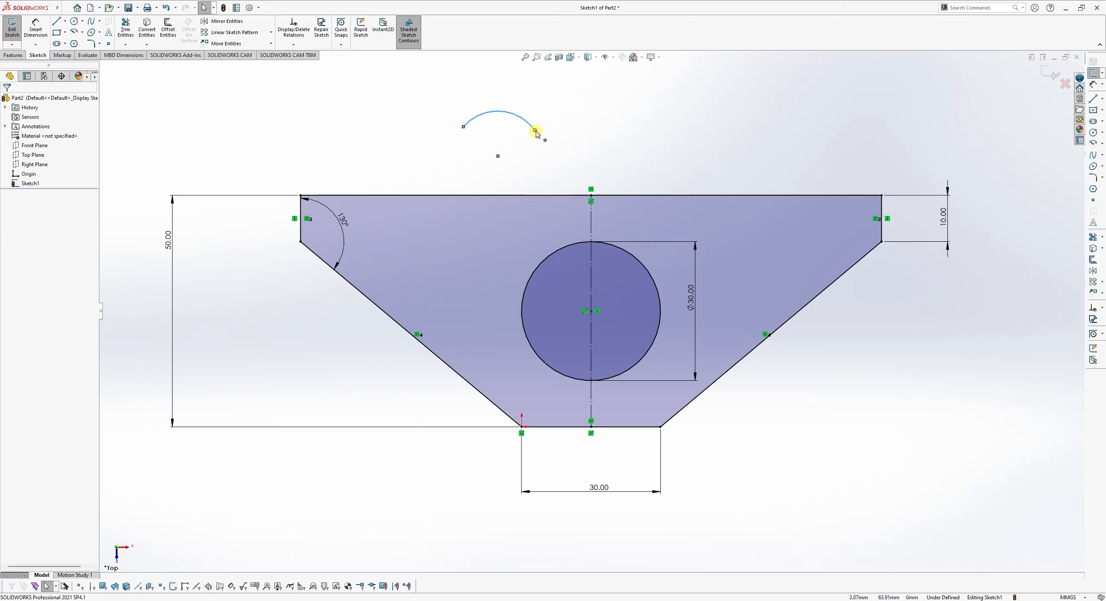
Step: Delete the arc above the outline's top edge
left_click(477, 122)
left_click(527, 122)
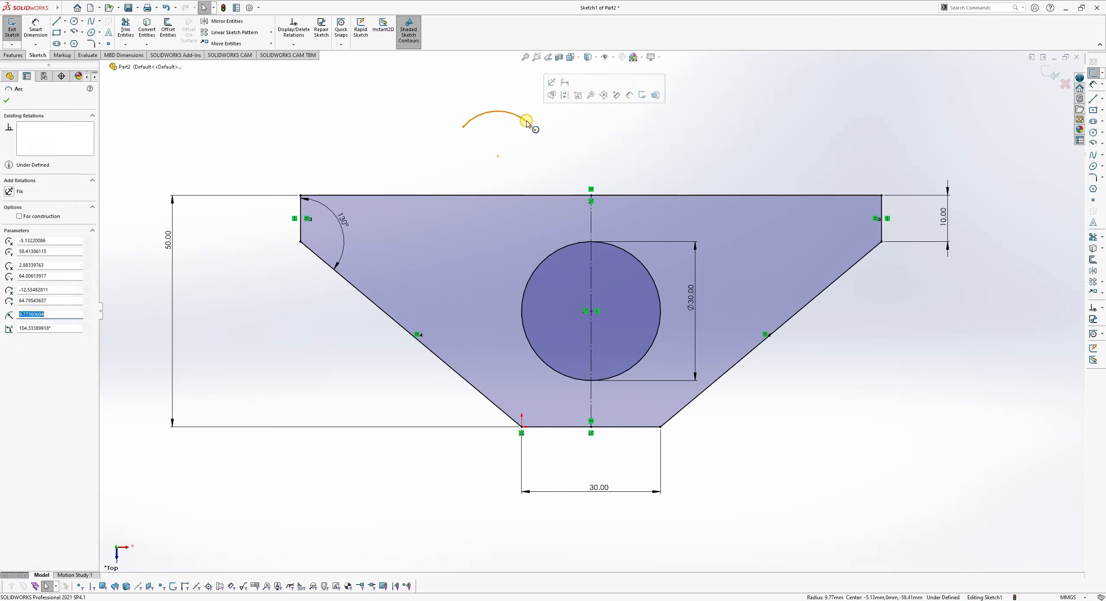
key("Delete")
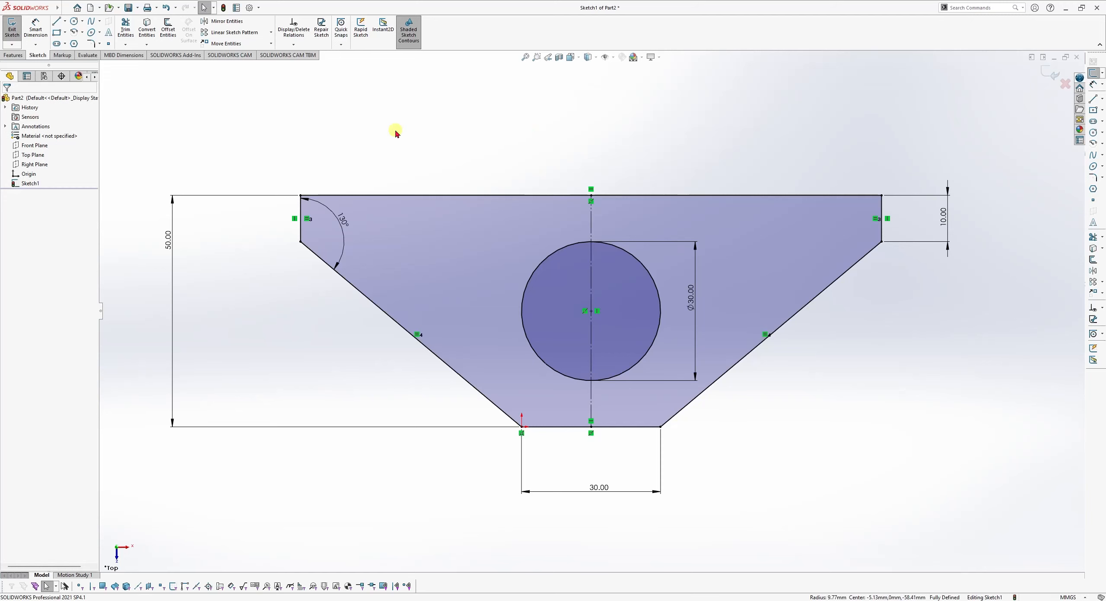
Step: Sketch a tilted ellipse centred above the outline's top edge, with radii of about 11.6 mm and 17 mm
left_click(91, 33)
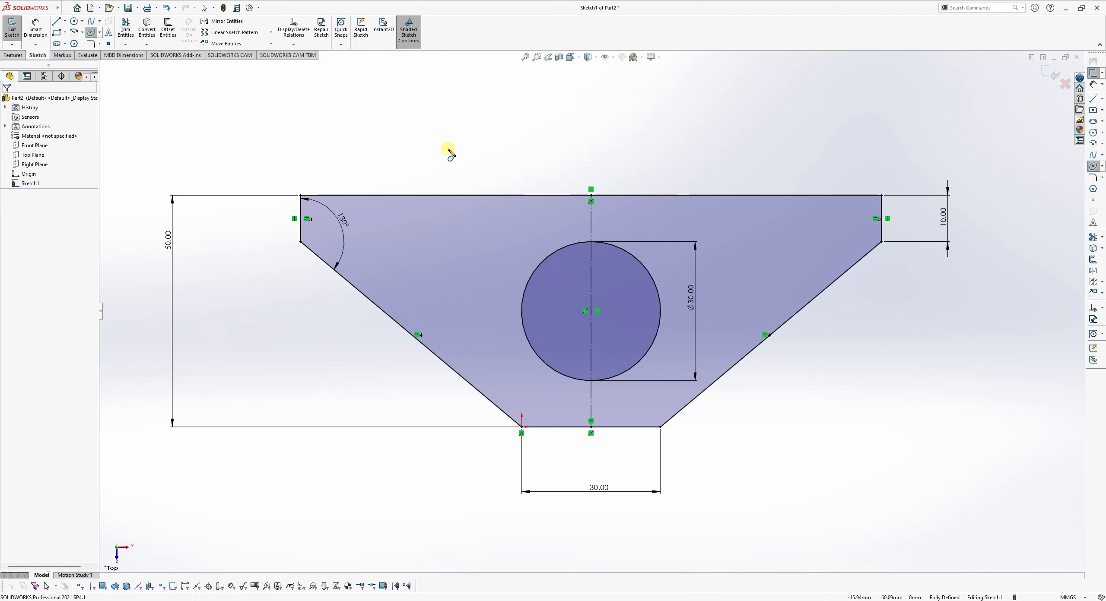
left_click(497, 148)
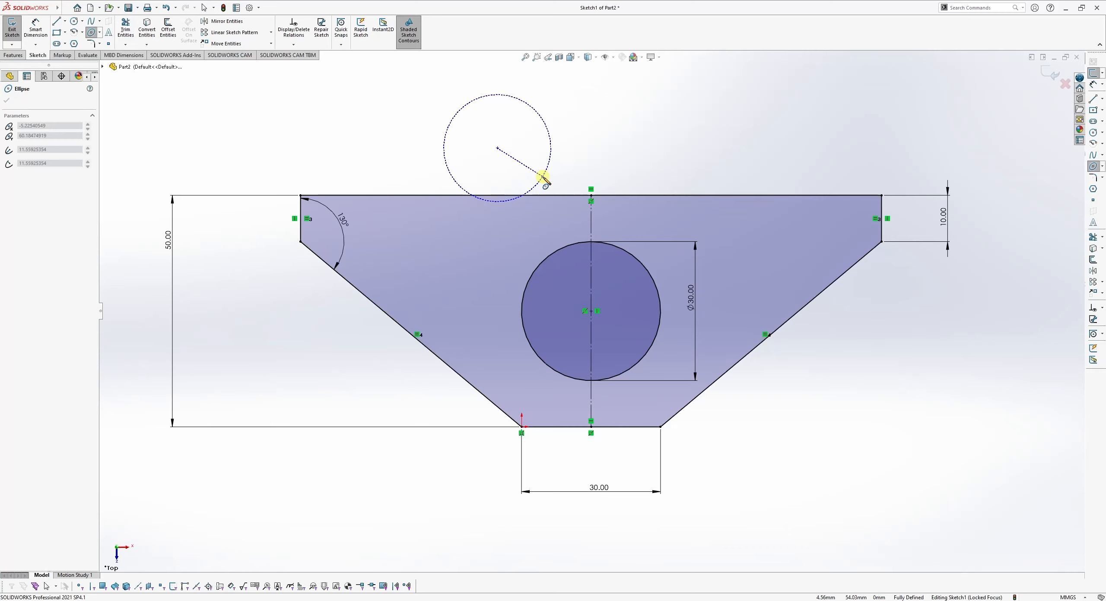
left_click(543, 178)
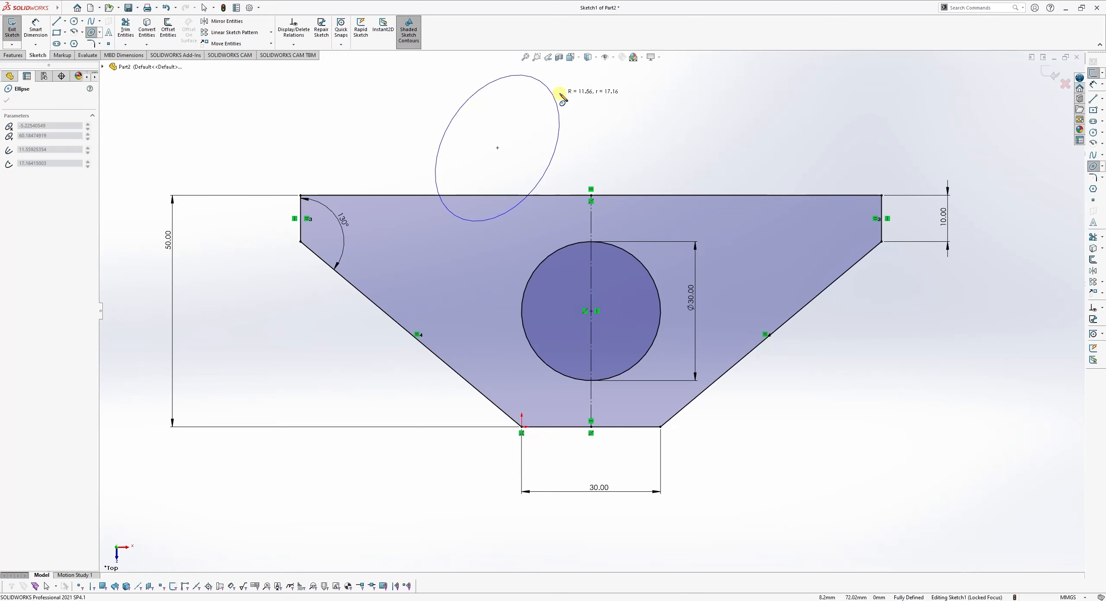
left_click(565, 95)
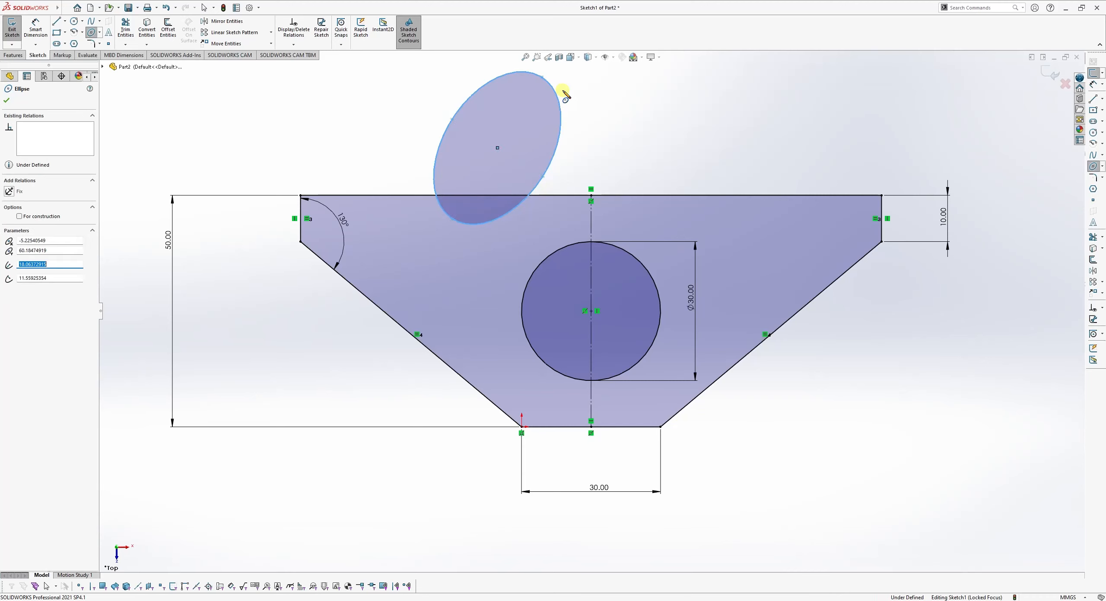
key("Escape")
Step: Dimension the ellipse's minor radius from its centre to its lower-right axis point, keeping the size as drawn
left_click(35, 28)
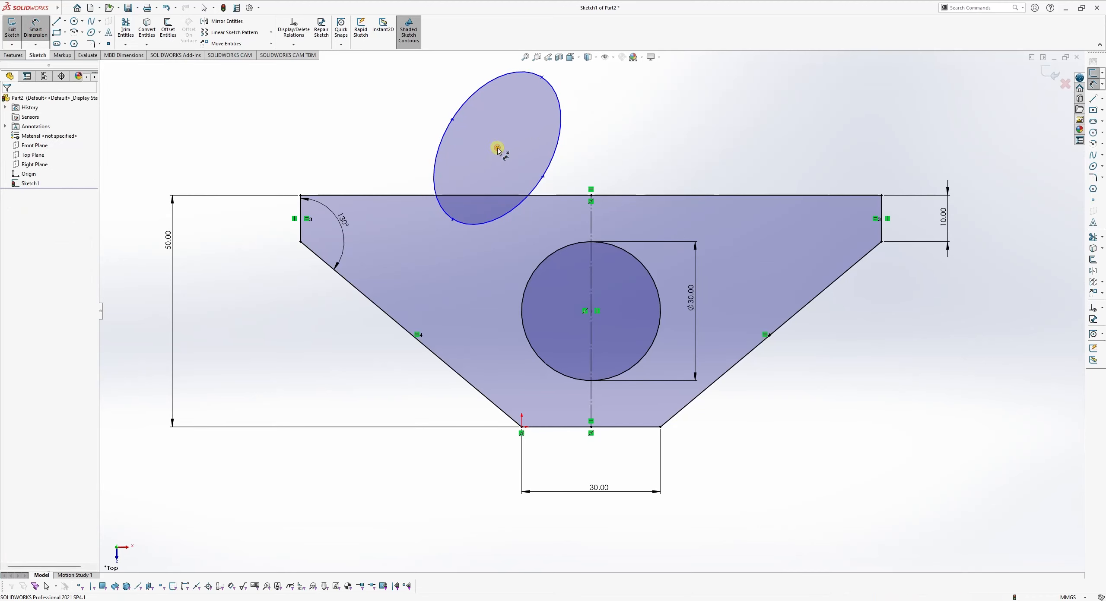
left_click(497, 148)
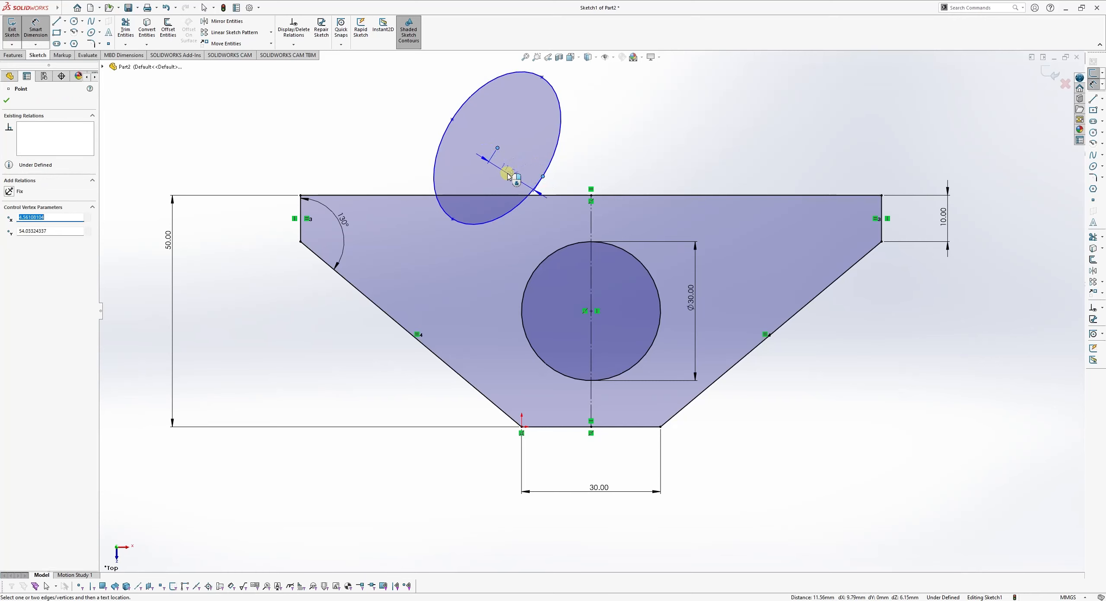
left_click(524, 170)
left_click(501, 155)
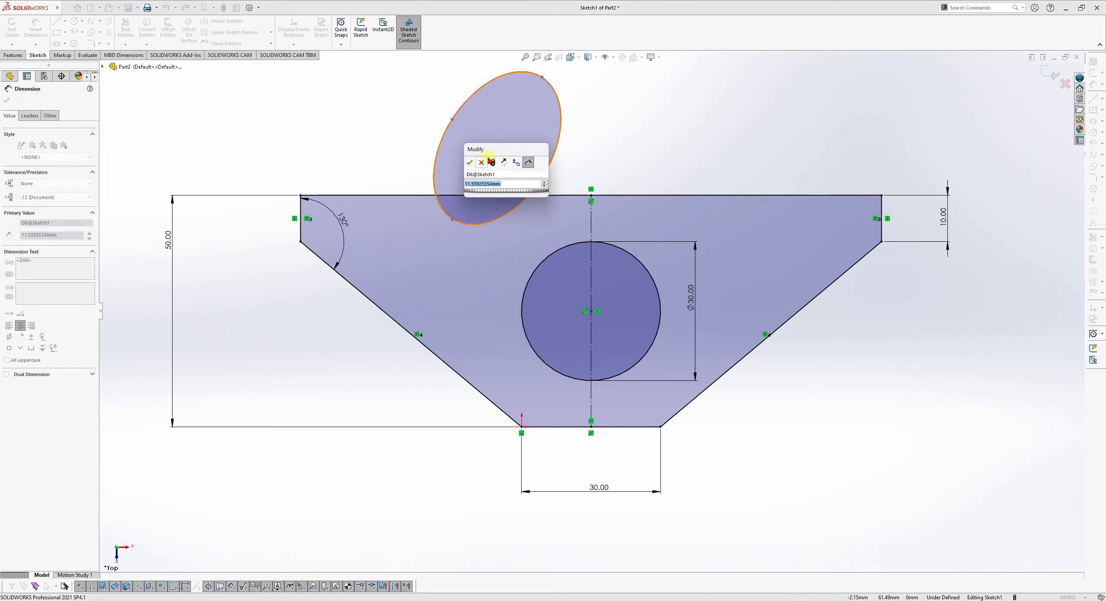
left_click(469, 162)
Step: Dimension the ellipse's major radius from its centre to its upper-right axis point, keeping the size as drawn
left_click_drag(497, 149, 532, 89)
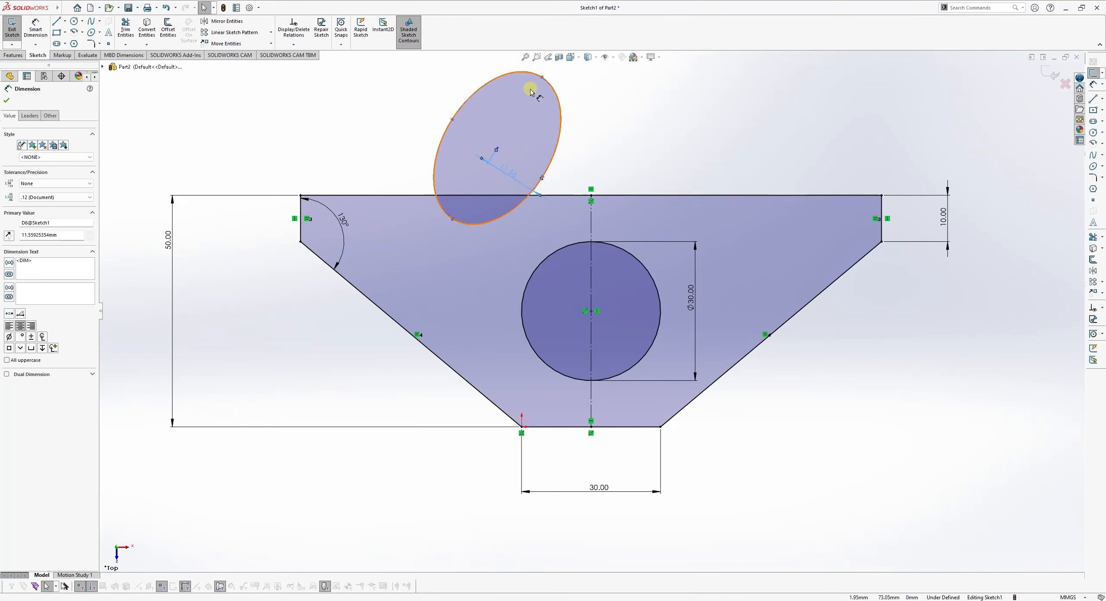
left_click(29, 26)
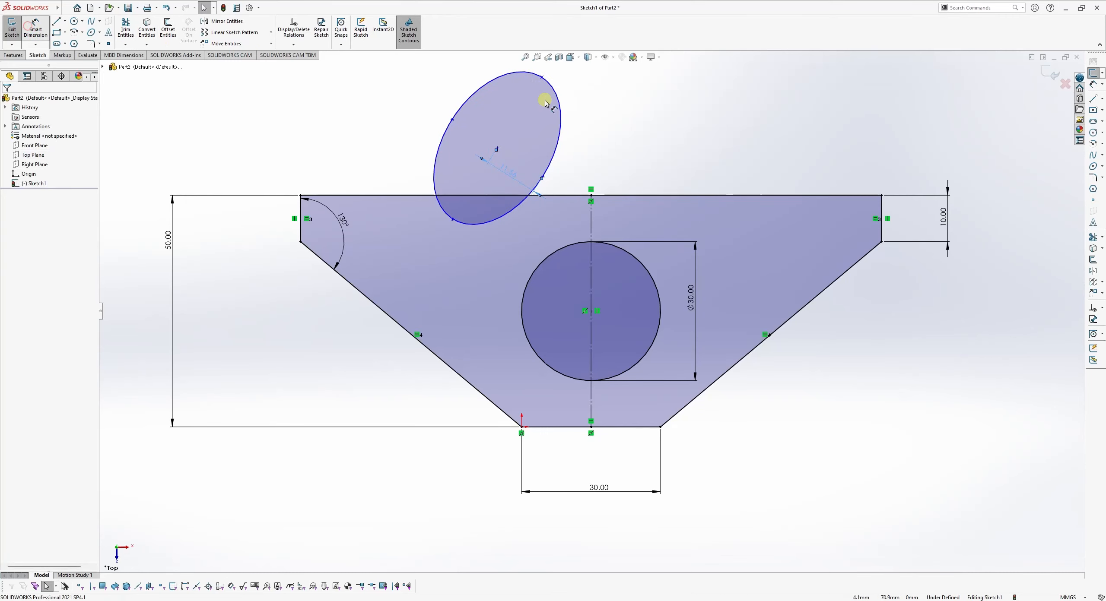
left_click(542, 77)
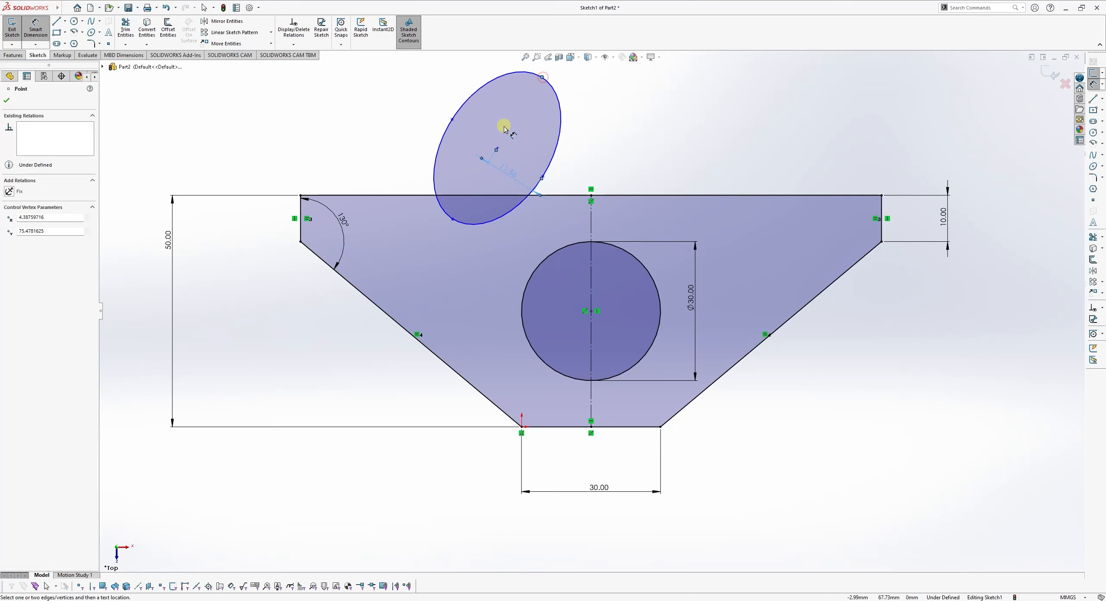
left_click(497, 149)
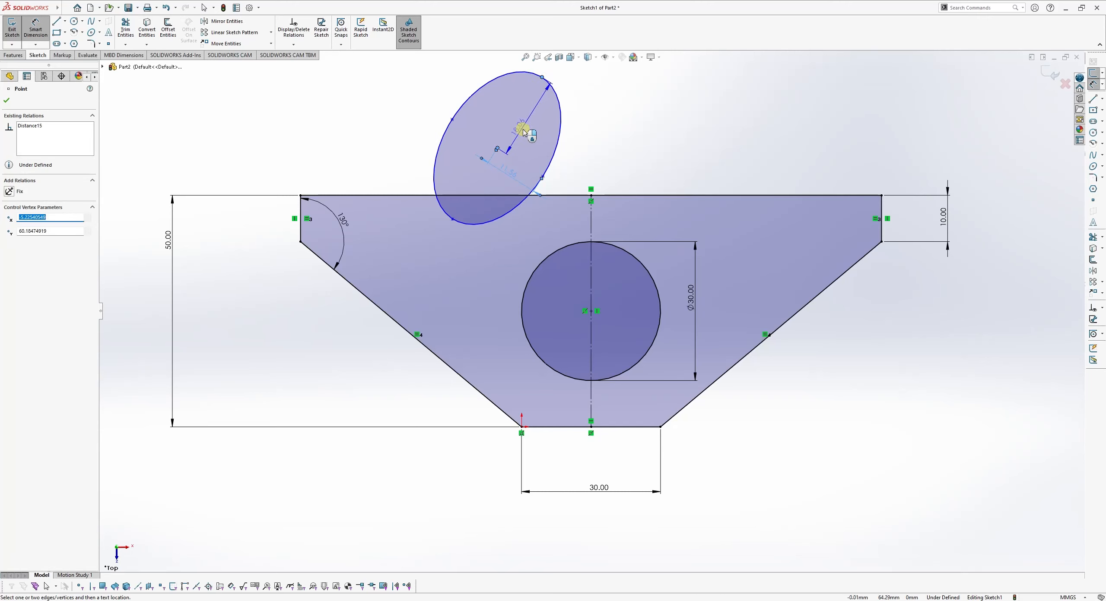
left_click(519, 128)
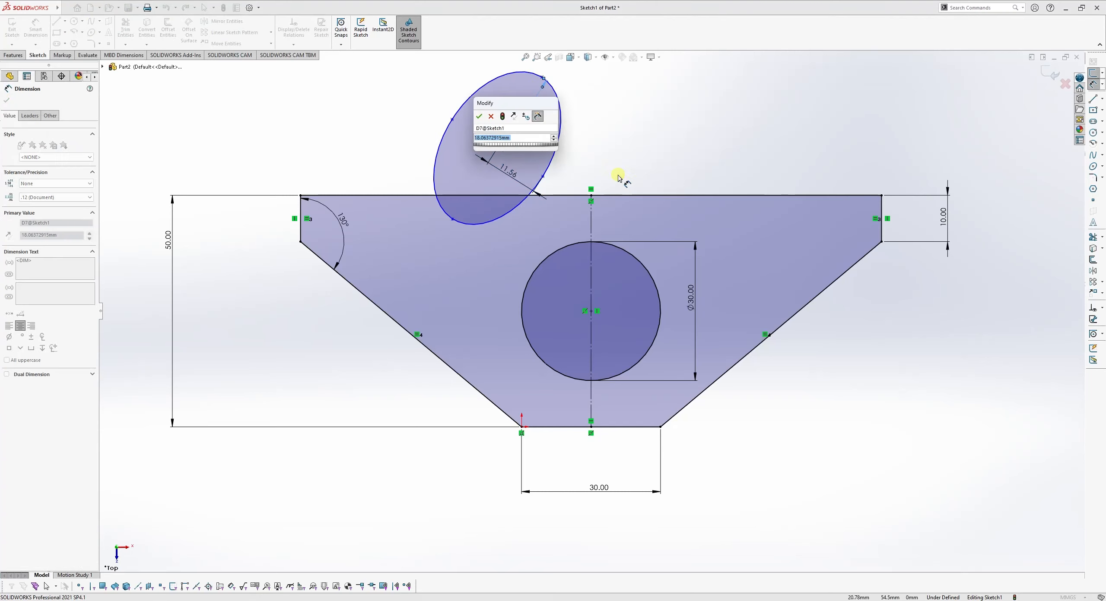
left_click(478, 116)
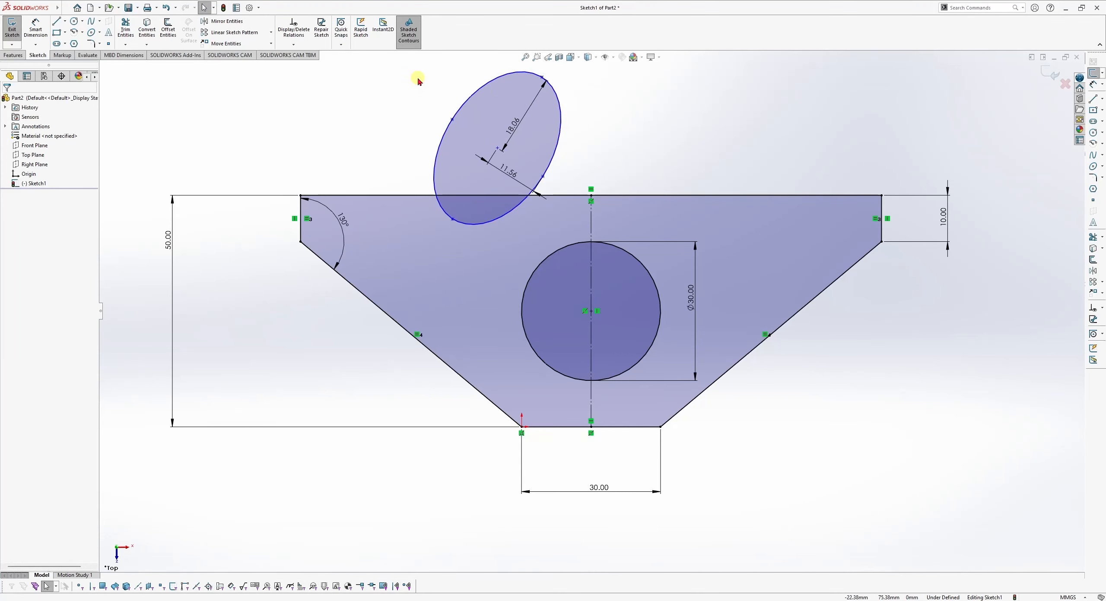
Step: Undo both ellipse radius dimensions and the ellipse itself
key("ctrl+z")
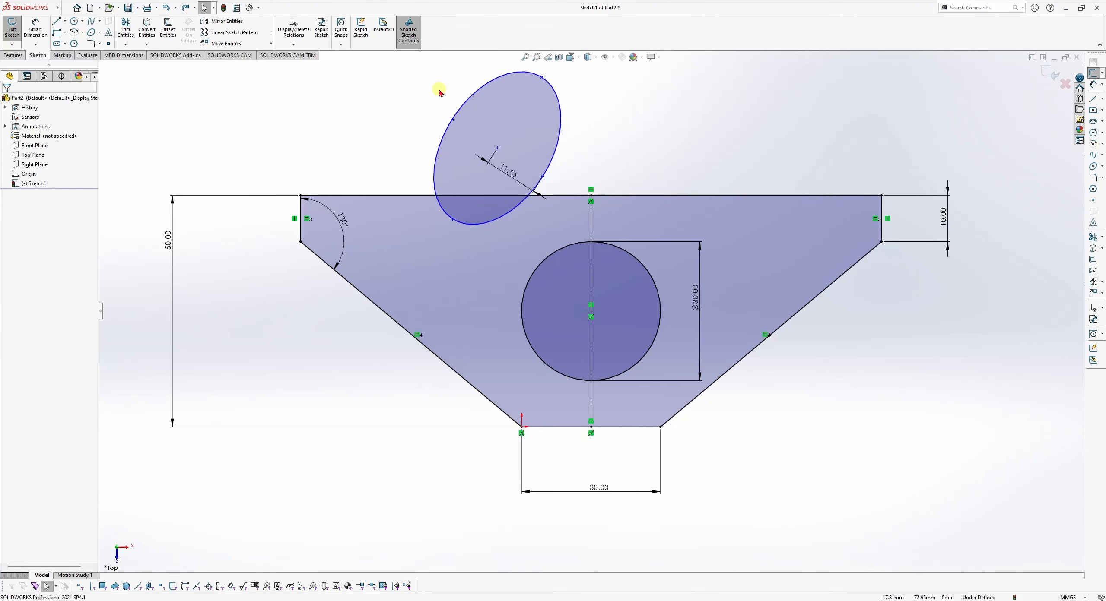
key("ctrl+z")
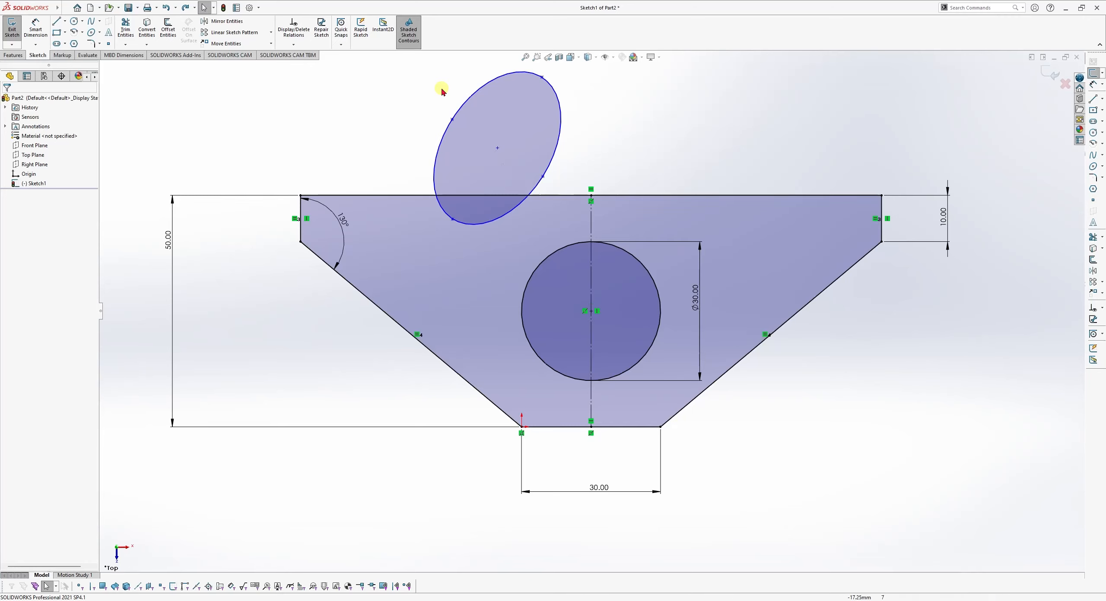
key("ctrl+z")
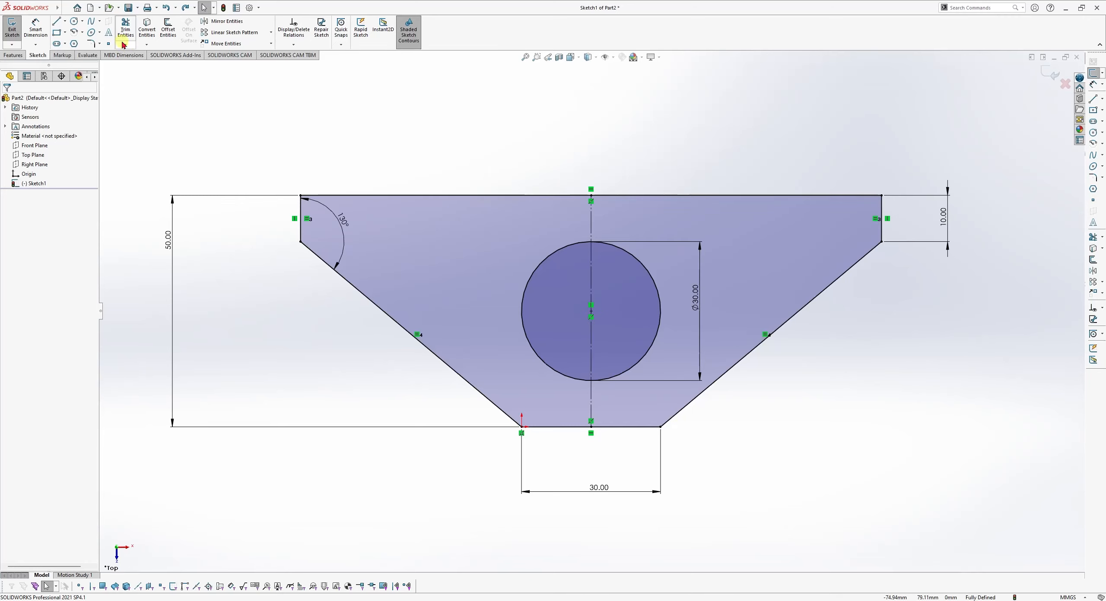
Step: Sketch a horizontal straight slot above the outline's top edge, about 26.8 mm between centres and 10.4 mm wide
left_click(56, 45)
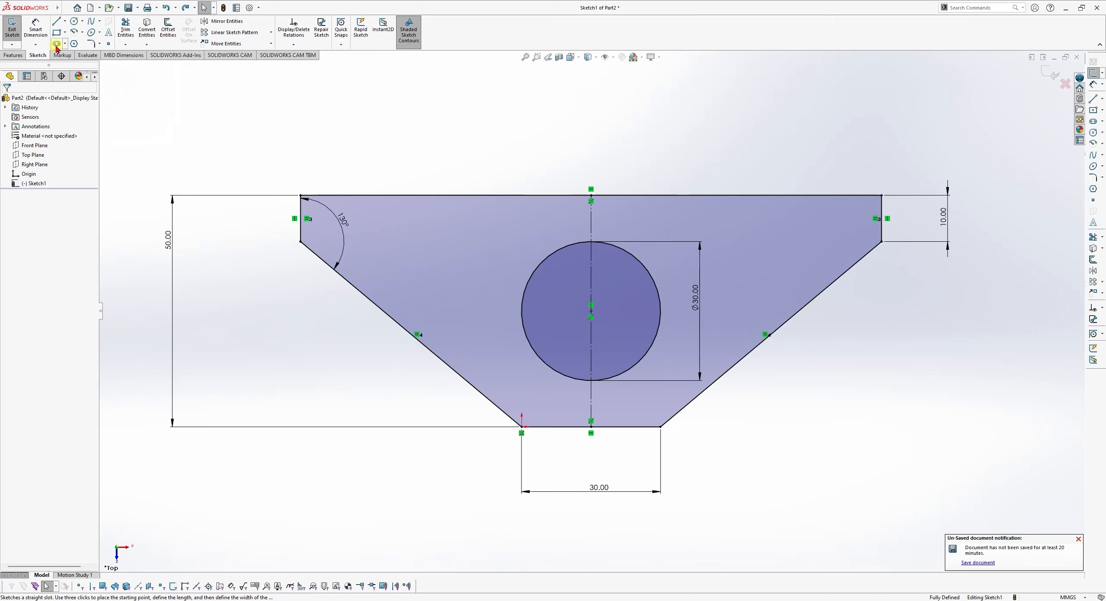
left_click(452, 132)
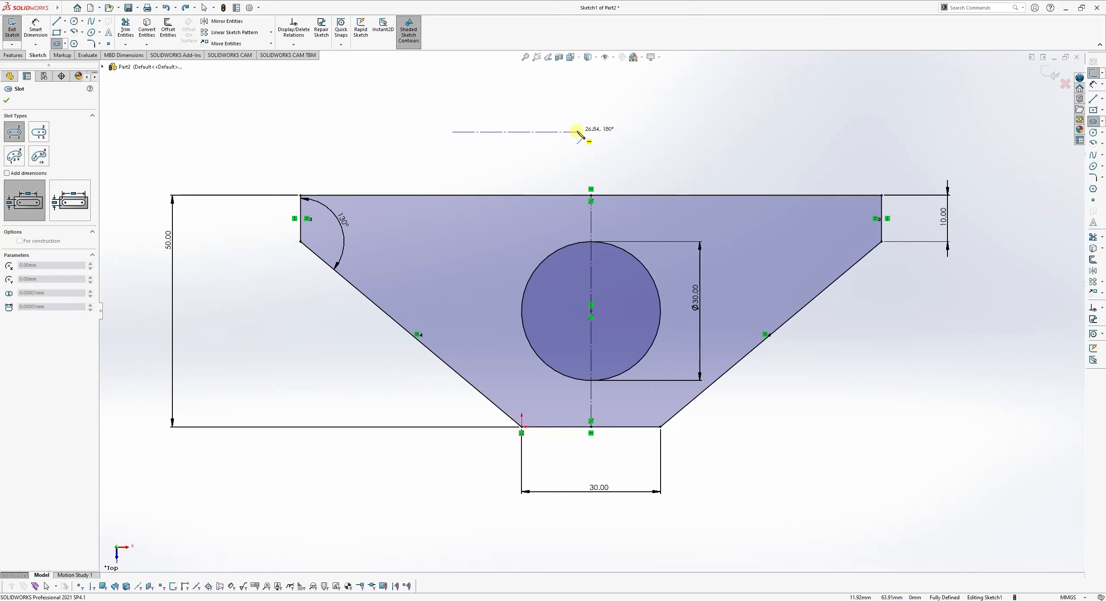
left_click(577, 132)
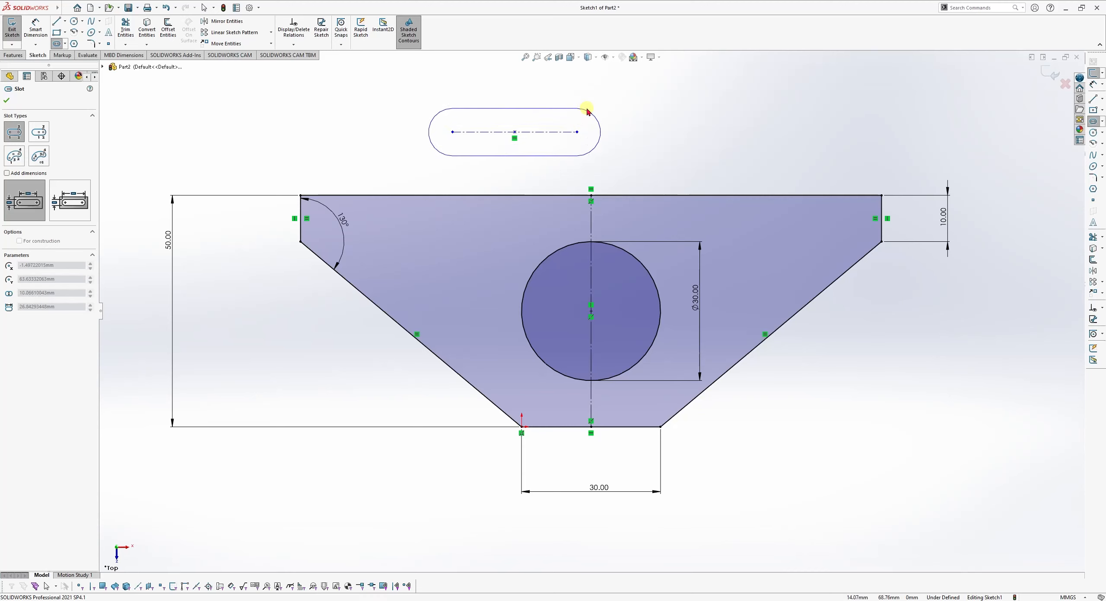
left_click(587, 111)
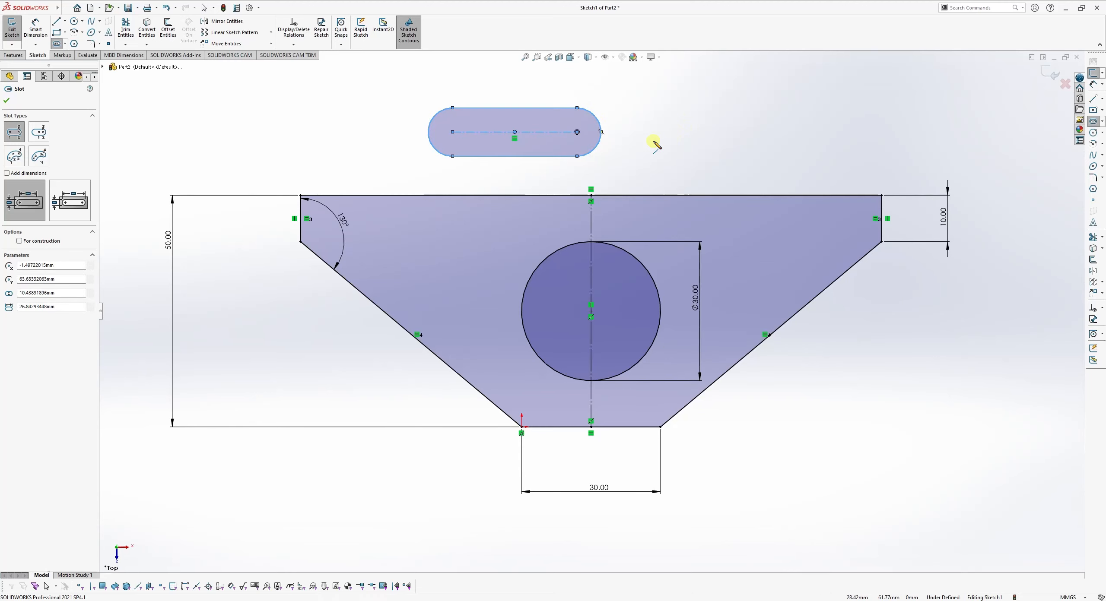
key("Escape")
Step: Delete the slot above the outline's top edge
left_click_drag(411, 92, 616, 168)
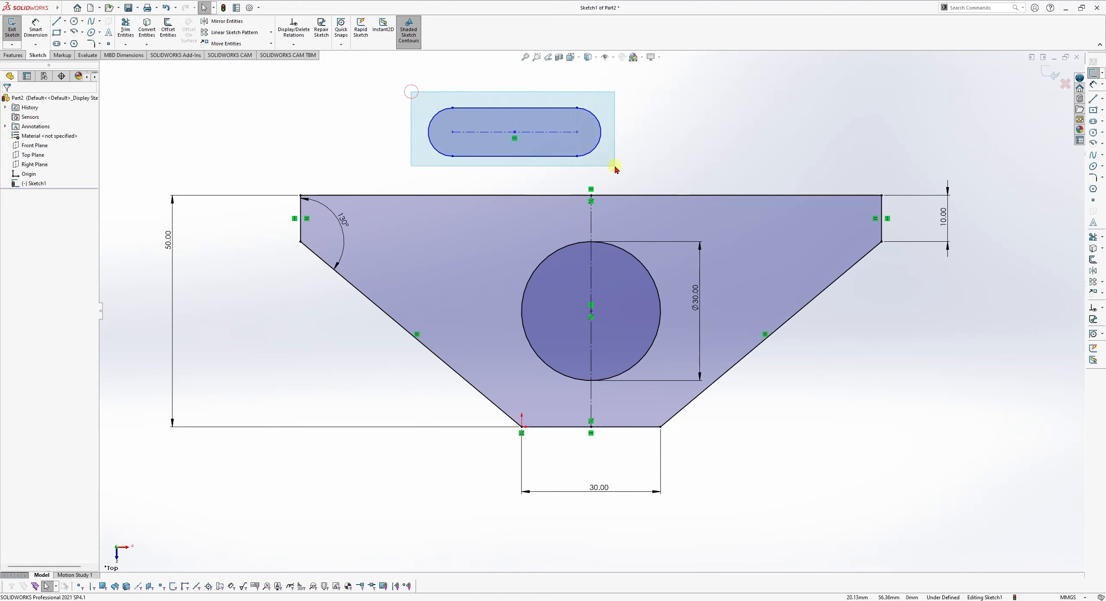
key("Delete")
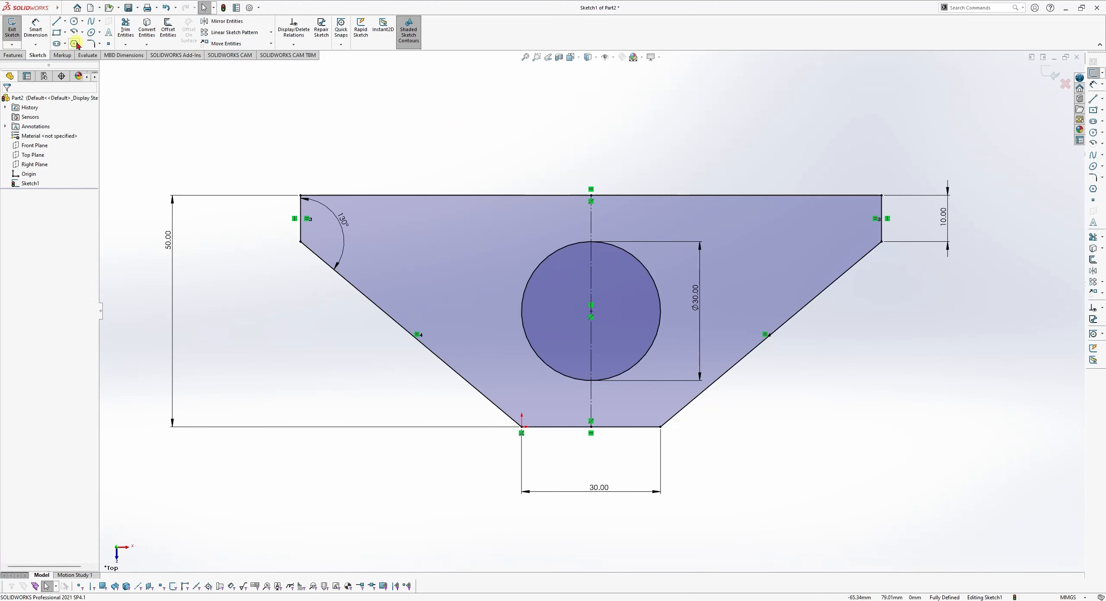
Step: Sketch a six-sided polygon above the outline's top edge, with an inscribed circle about 12.9 mm in diameter
left_click(74, 44)
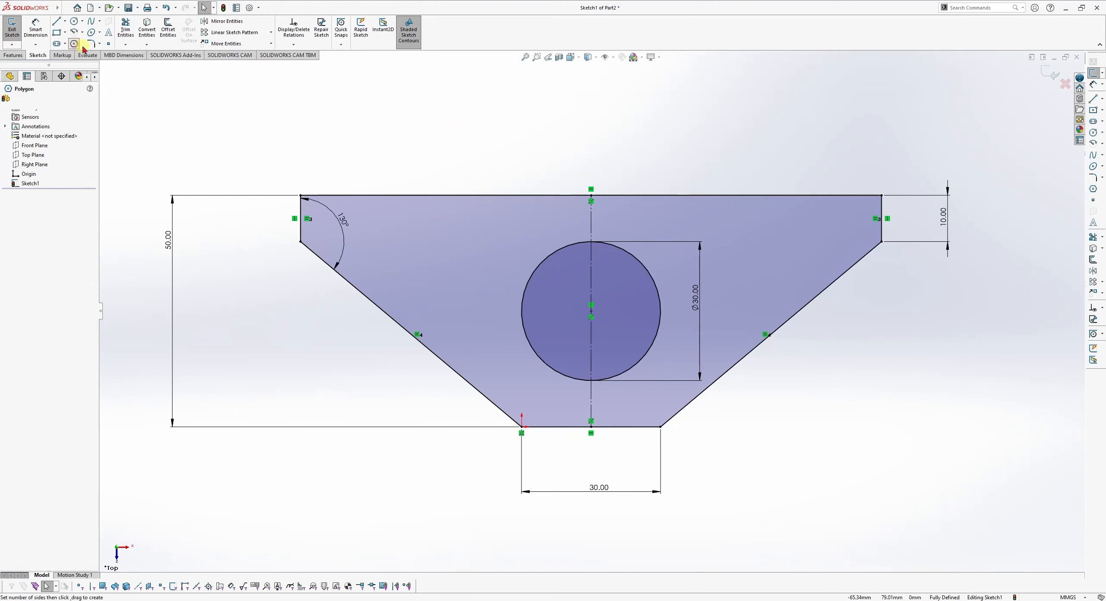
left_click(430, 130)
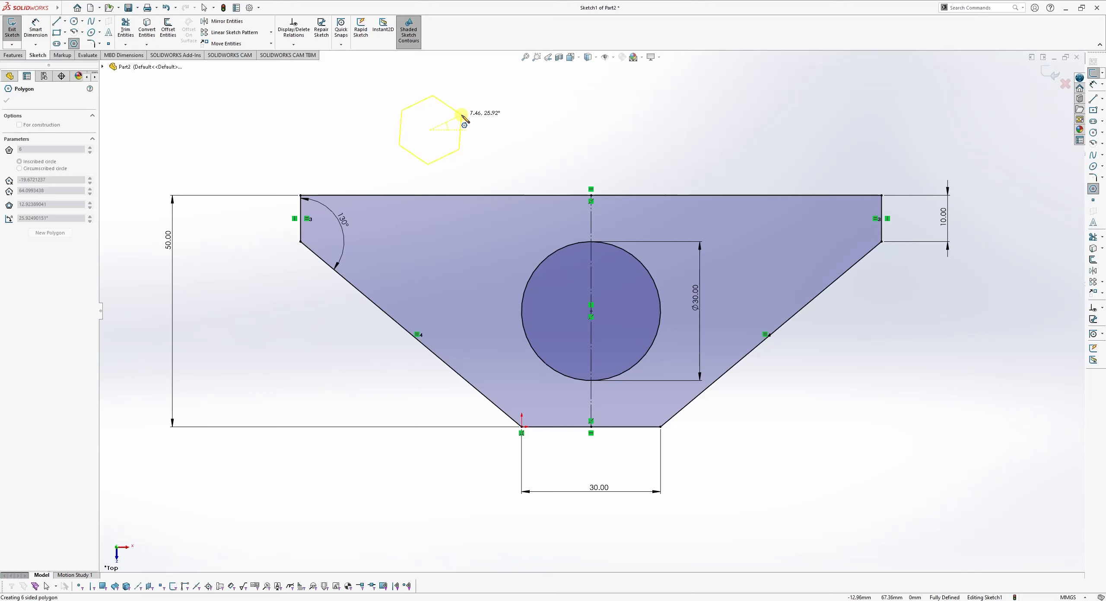
left_click(462, 114)
Step: Try the polygon with 9 and 3 sides, and finish it with 5 sides
left_click(75, 148)
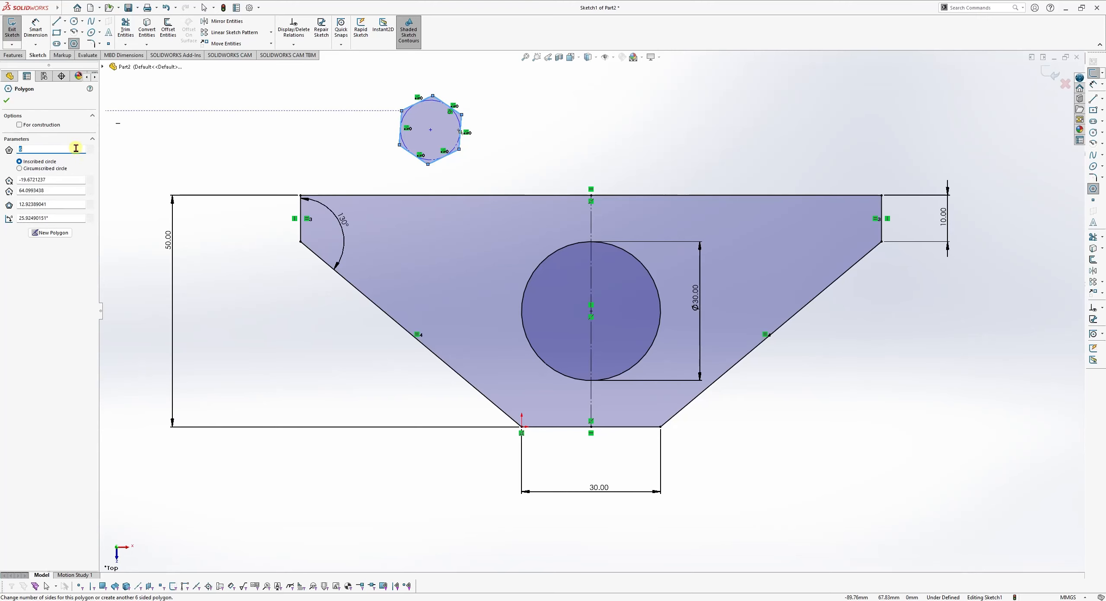
type("8")
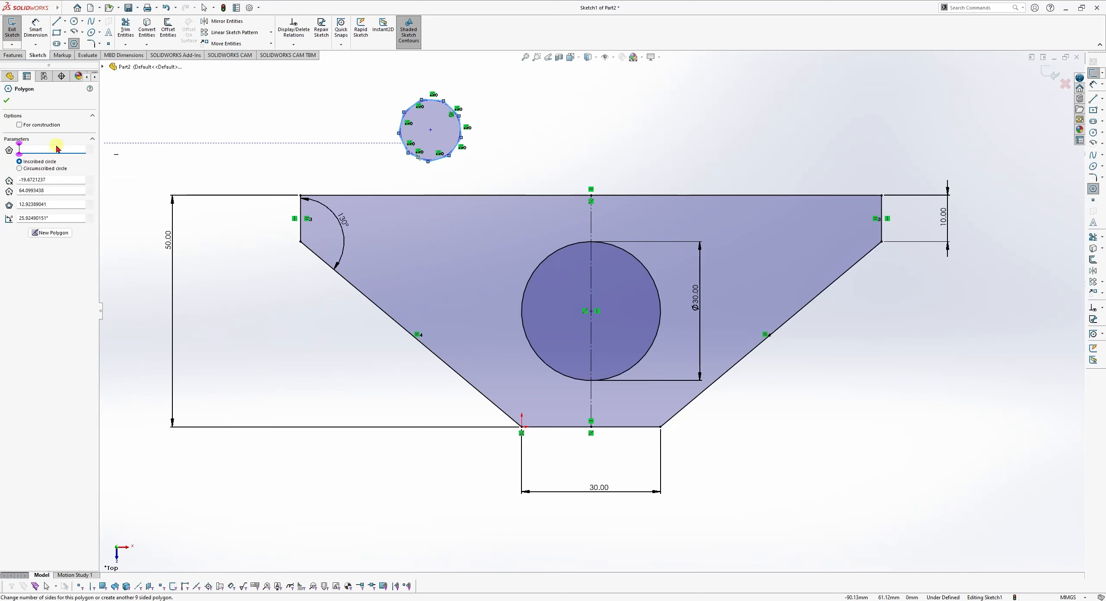
type("3")
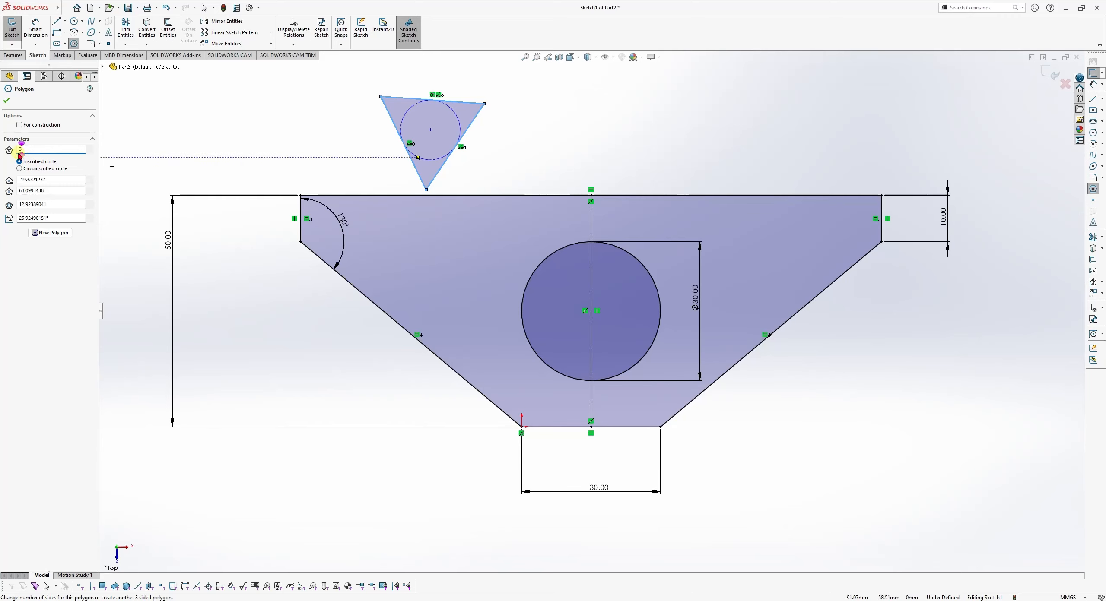
key("BackSpace")
type("5")
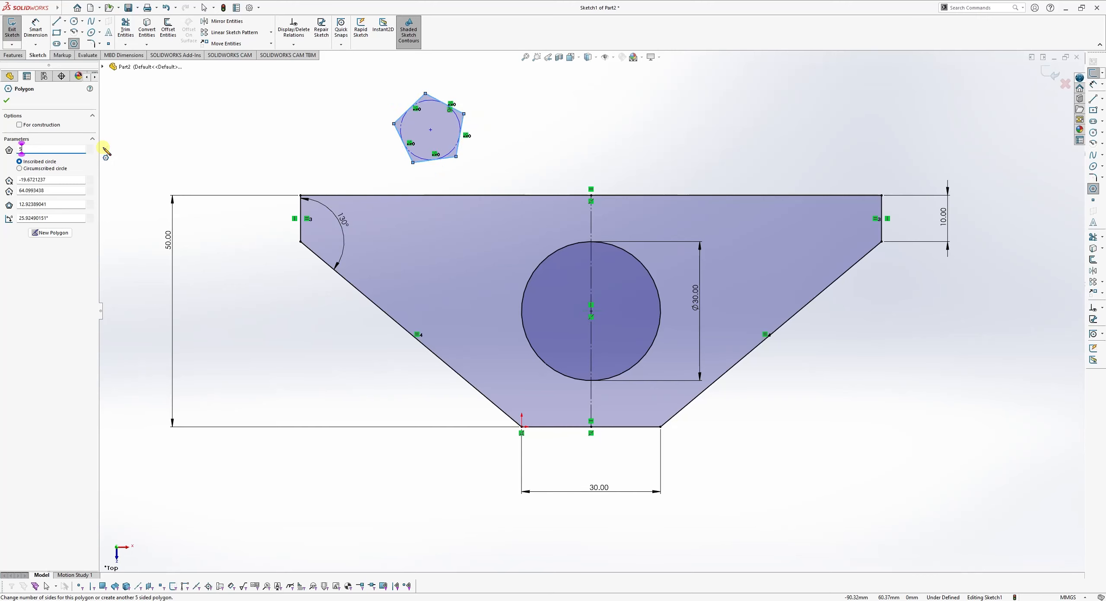
left_click(7, 101)
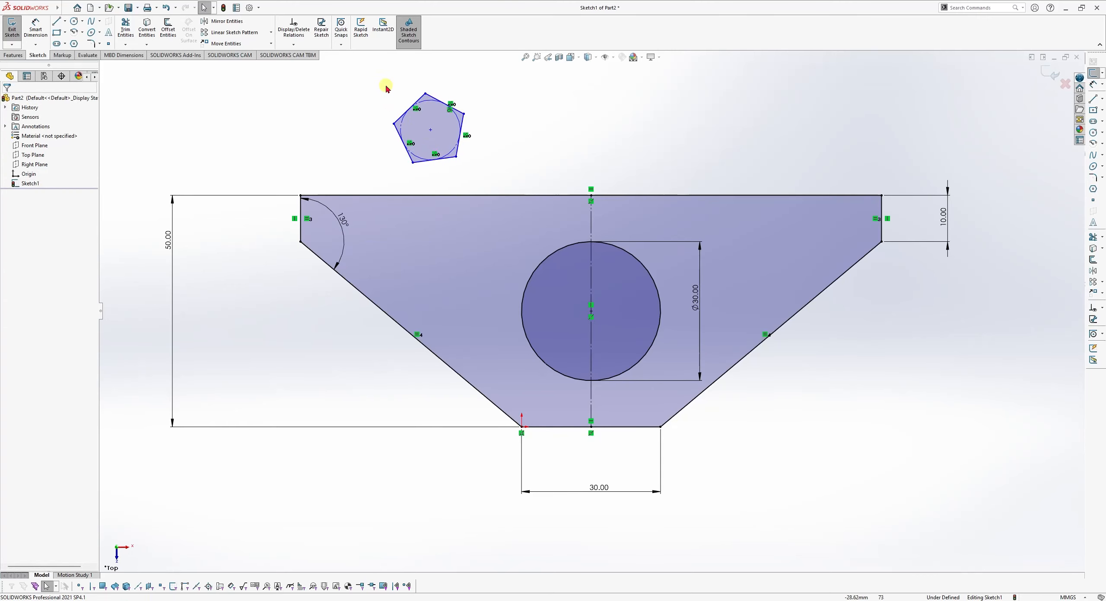
Step: Delete the pentagon above the outline's top edge
left_click_drag(386, 88, 492, 176)
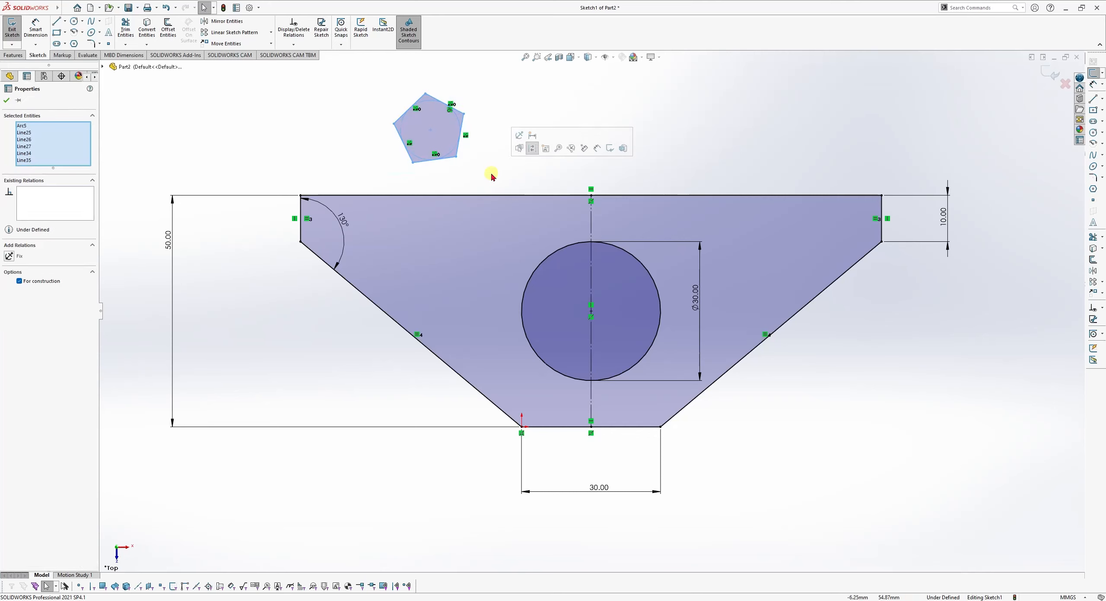
key("Delete")
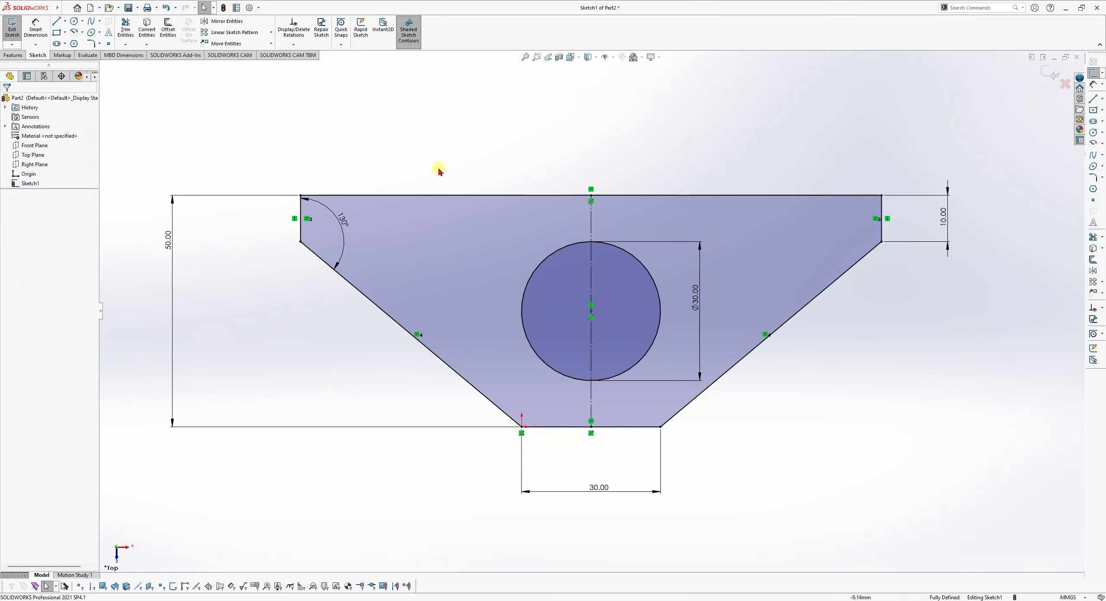
Step: Try to apply a 10 mm sketch fillet between the outline's short right vertical edge and its top edge
left_click(92, 43)
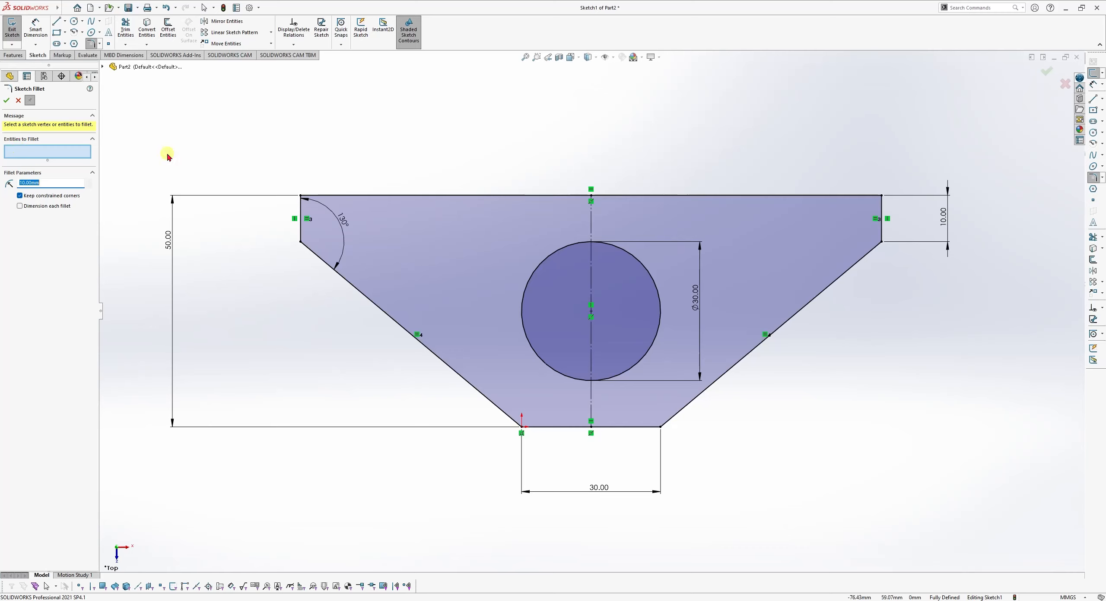
left_click(881, 207)
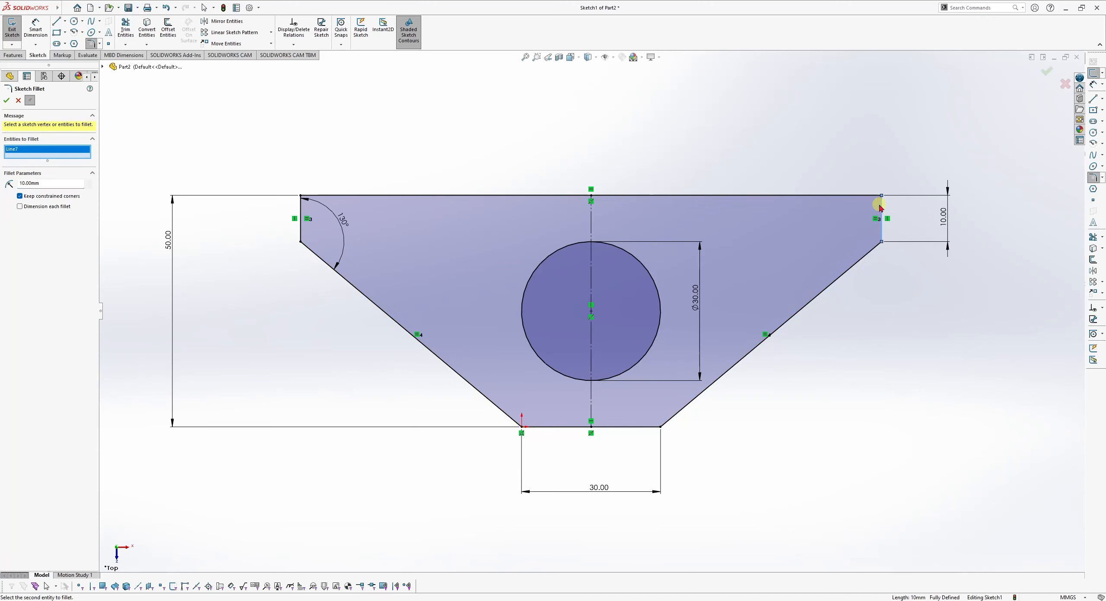
left_click(858, 196)
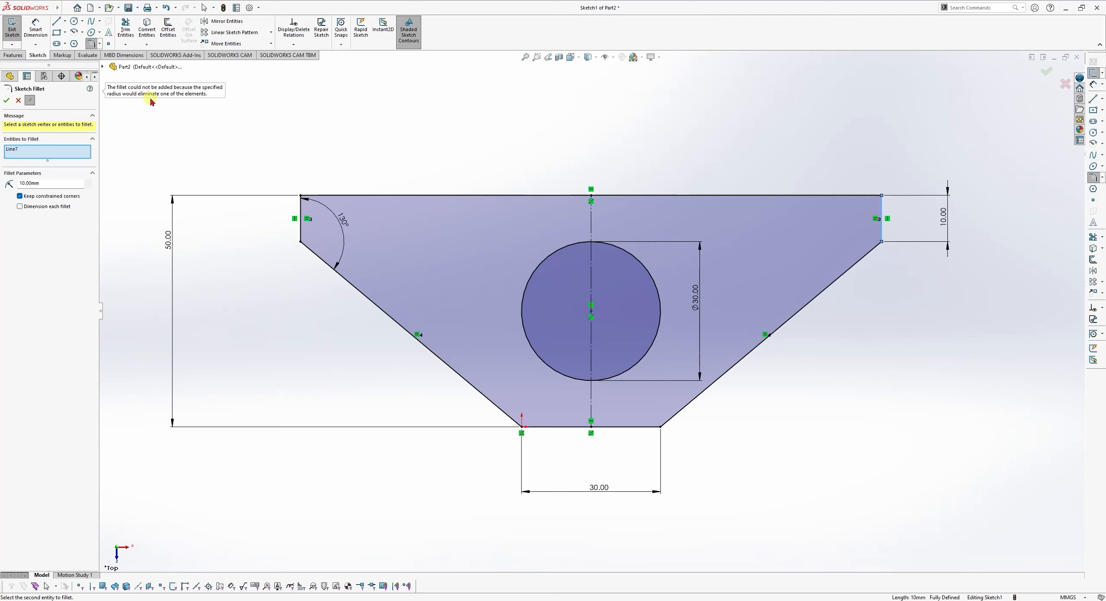
Step: Fillet the outline's upper-right corner with a 2 mm radius, accepting deletion of the conflicting midpoint or equal-length relation
double_click(54, 185)
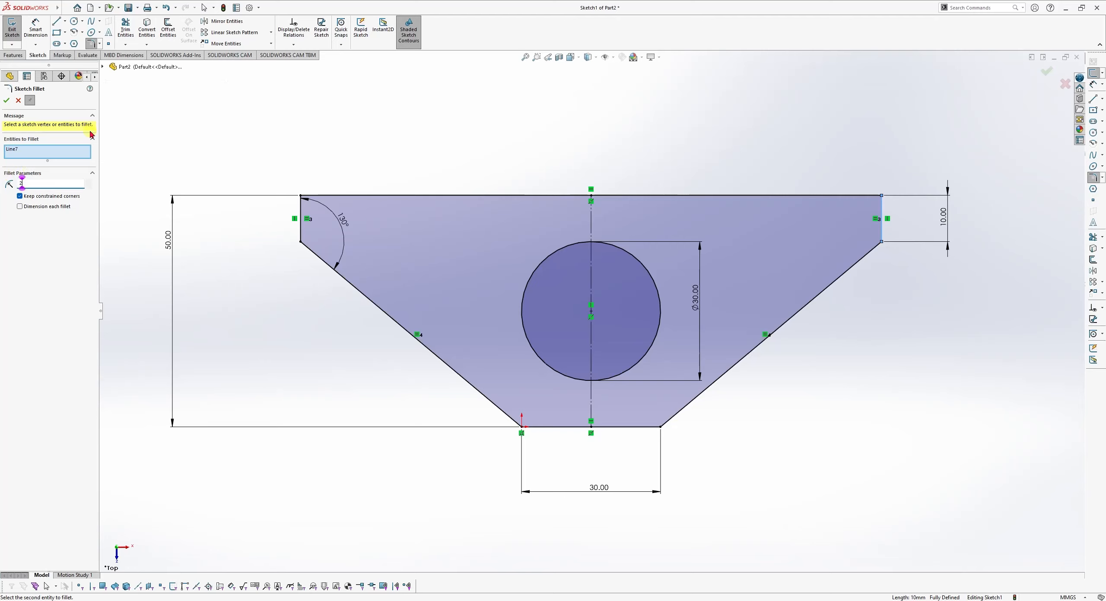
left_click(853, 195)
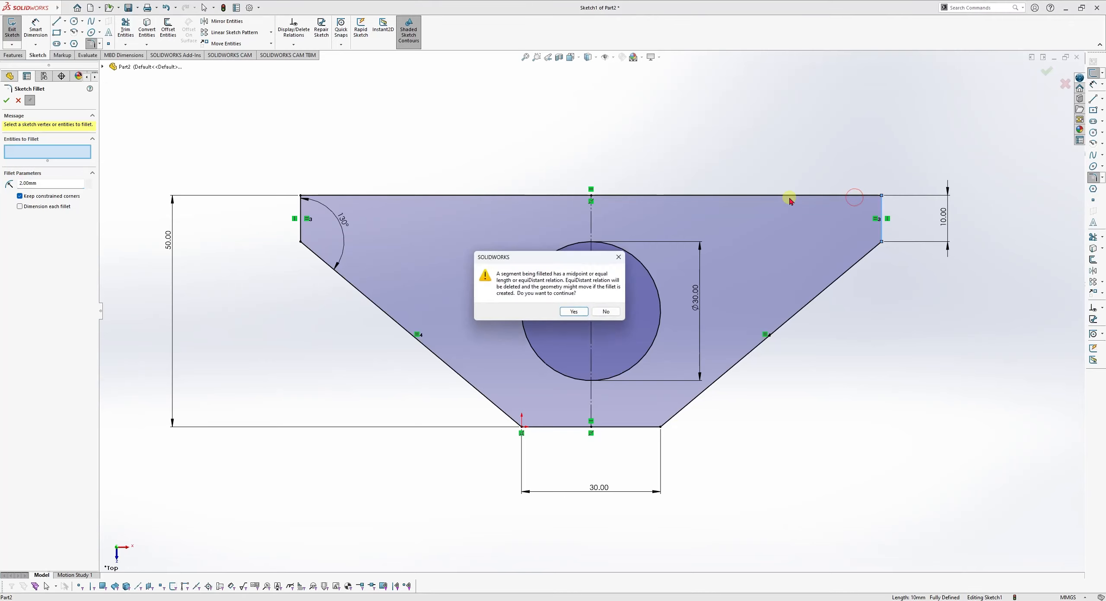
left_click(571, 312)
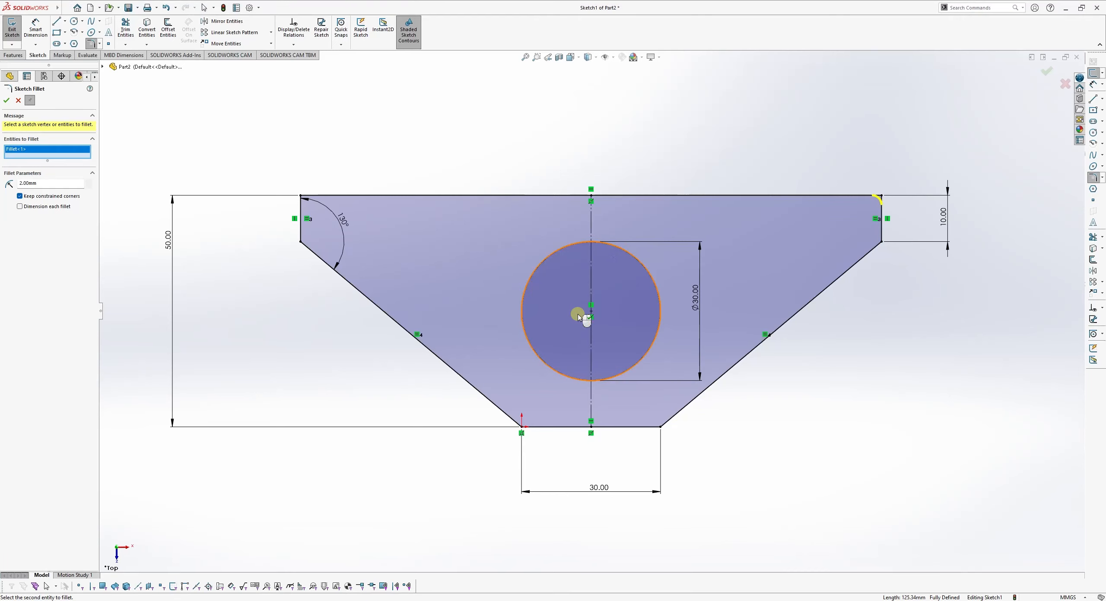
scroll(864, 210, "down", 5)
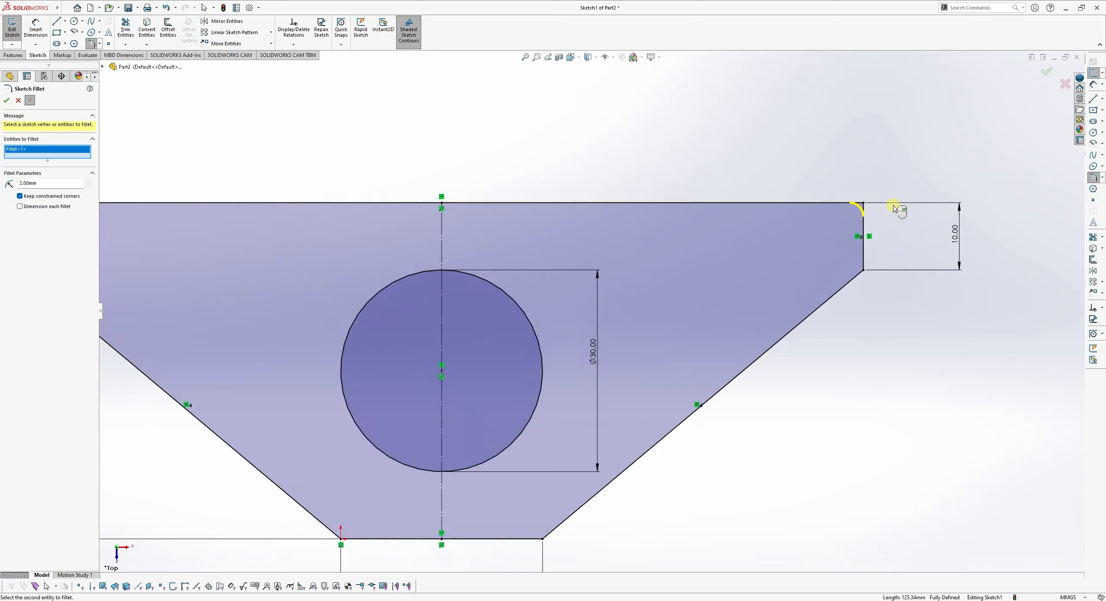
scroll(791, 223, "down", 2)
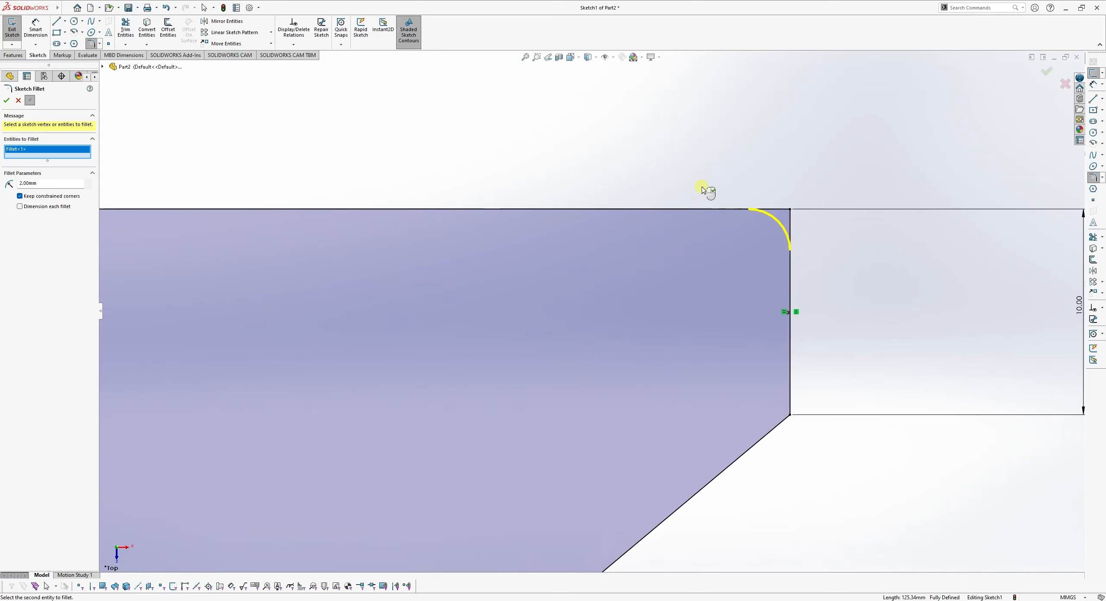
left_click(6, 102)
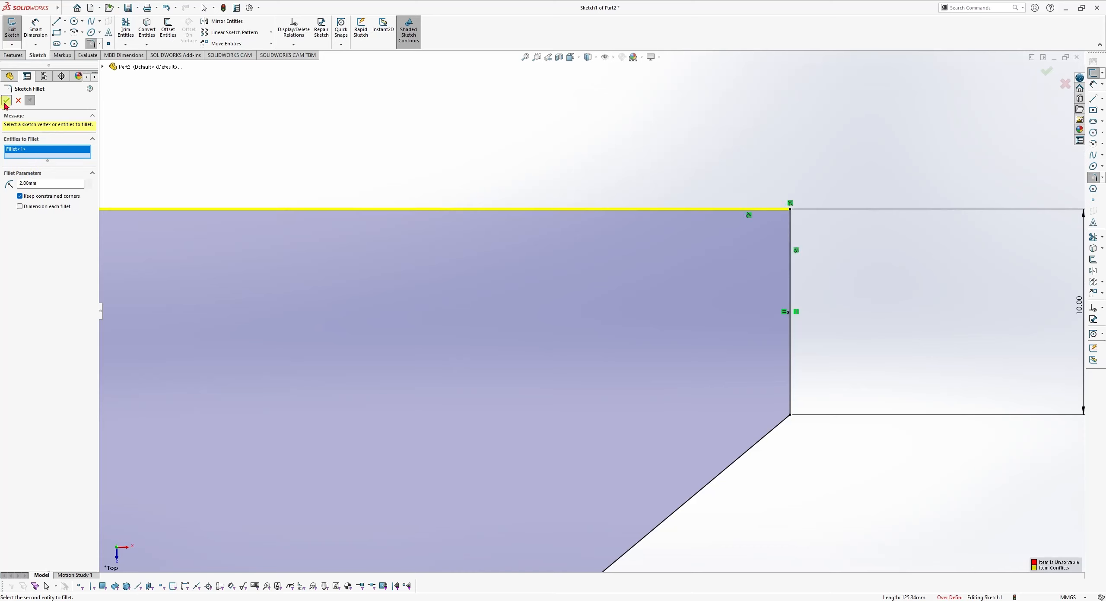
scroll(880, 300, "up", 3)
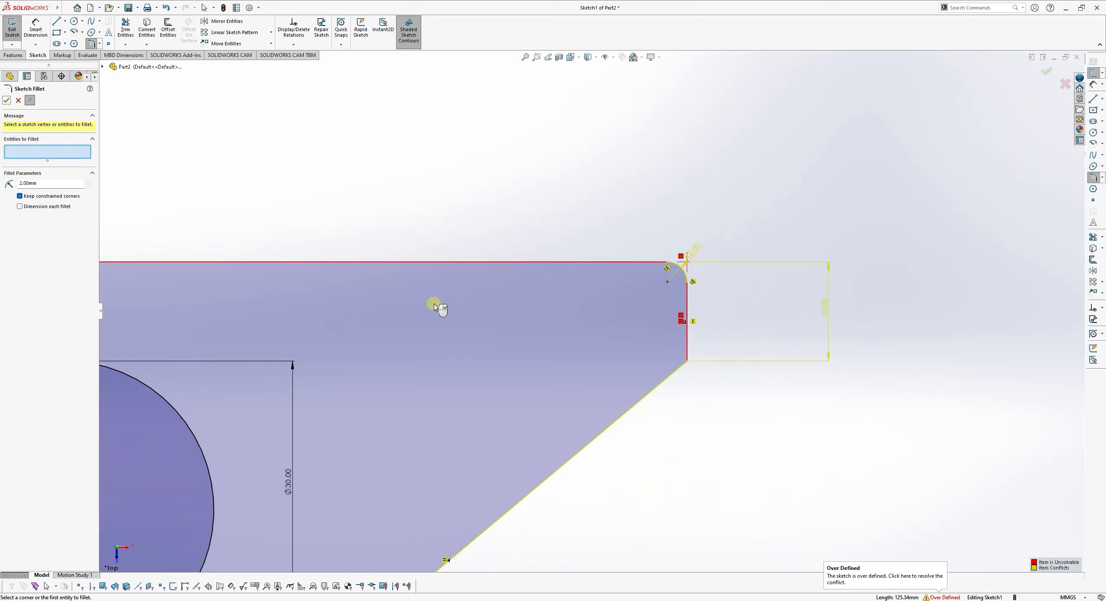
scroll(461, 306, "up", 5)
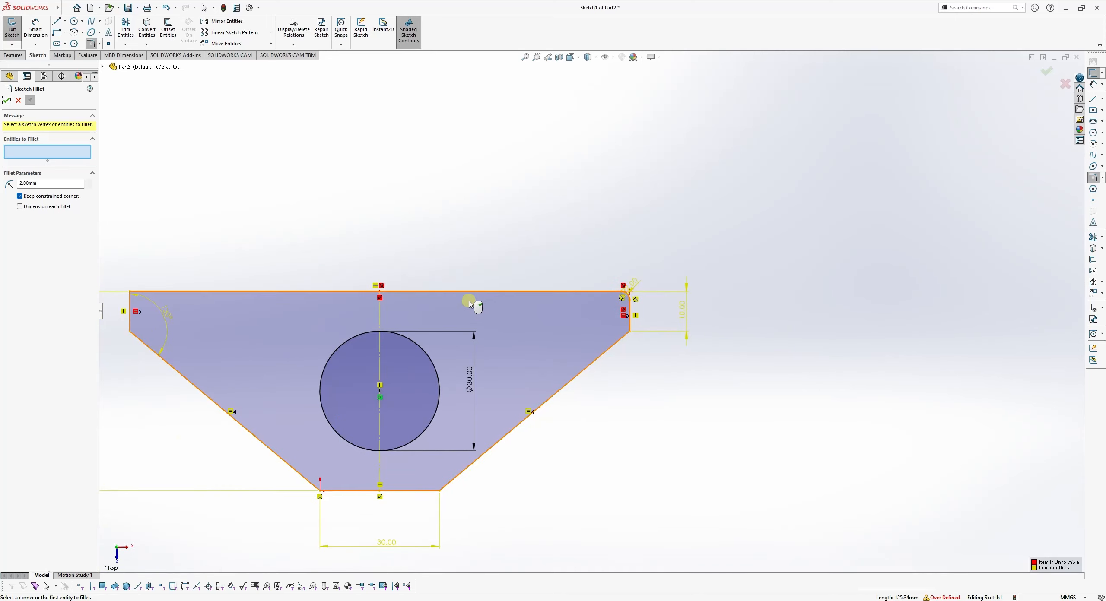
Step: Leave the Sketch Fillet command and undo the fillet on the outline's upper-right corner
key("Escape")
key("ctrl+z")
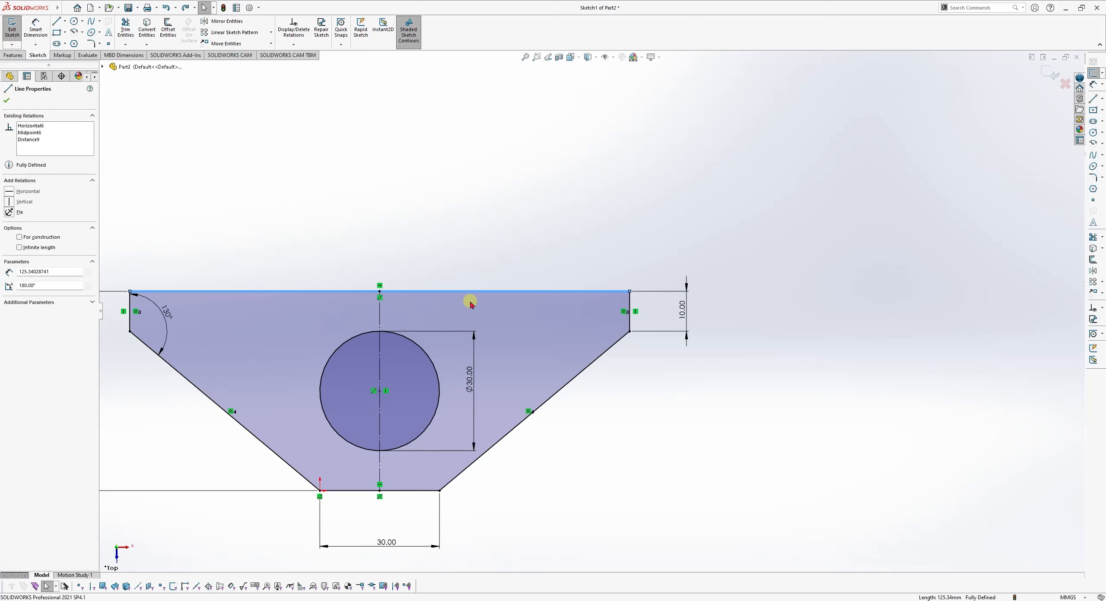
left_click(550, 220)
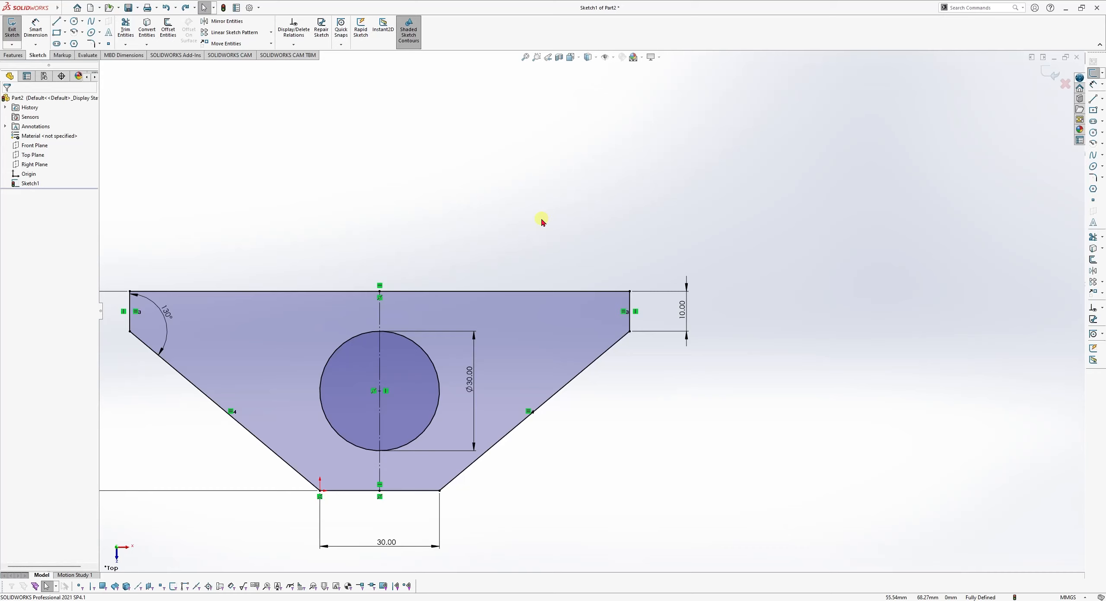
Step: Fillet the corner between the outline's top edge and short right vertical edge at 2 mm, accepting deletion of the conflicting relation
left_click(90, 44)
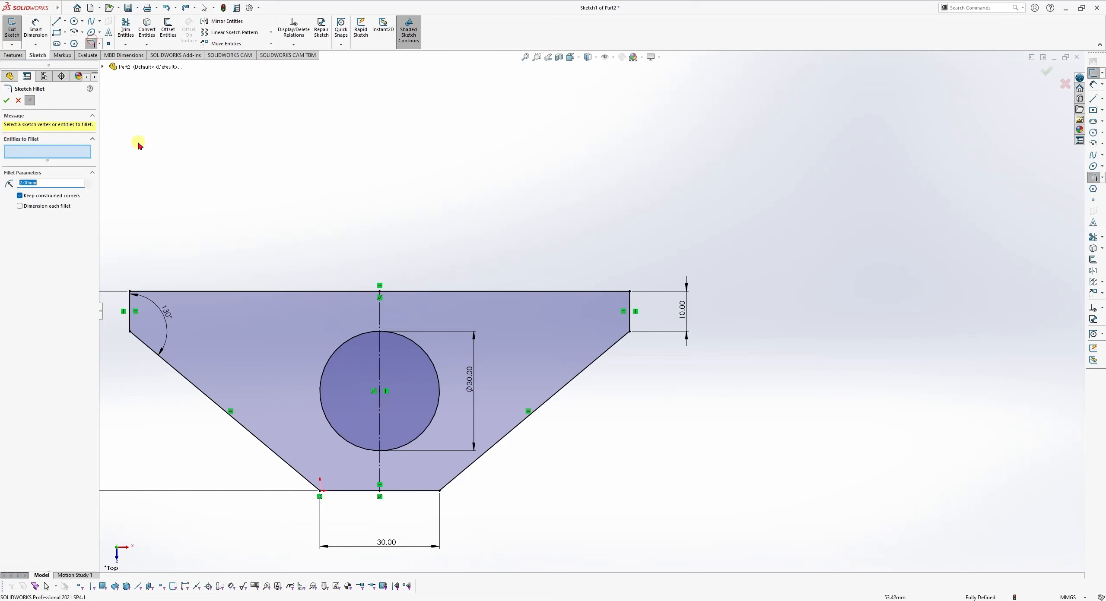
left_click(592, 292)
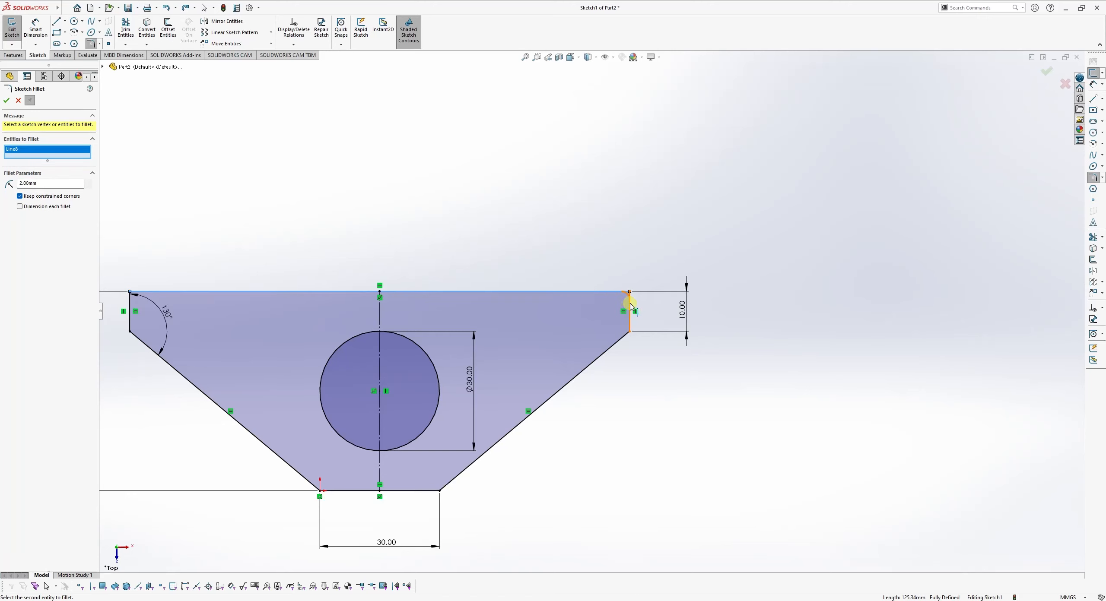
left_click(631, 307)
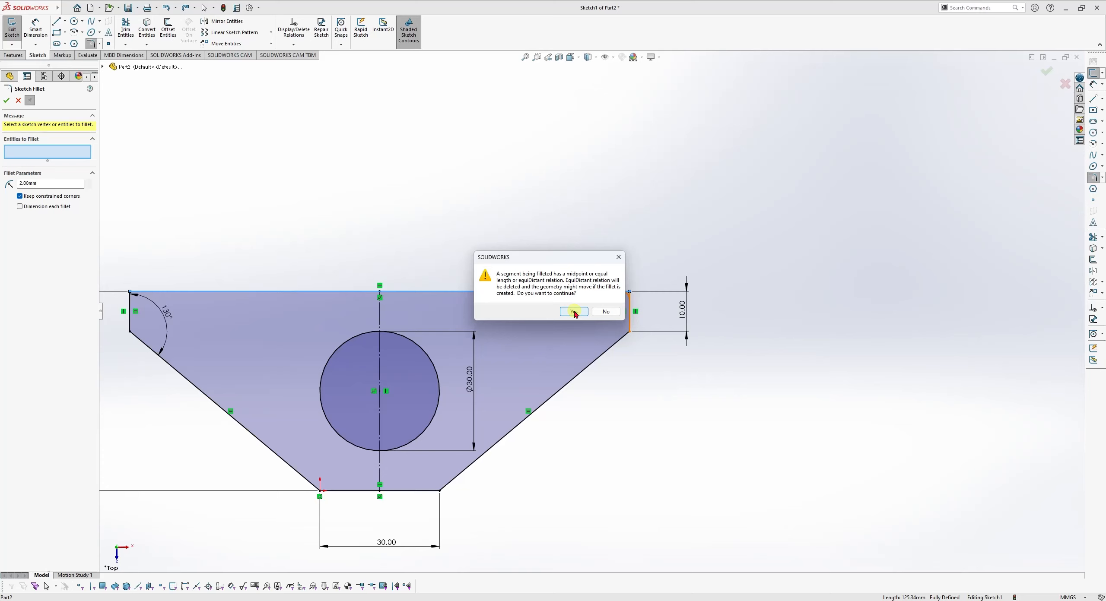
left_click(575, 311)
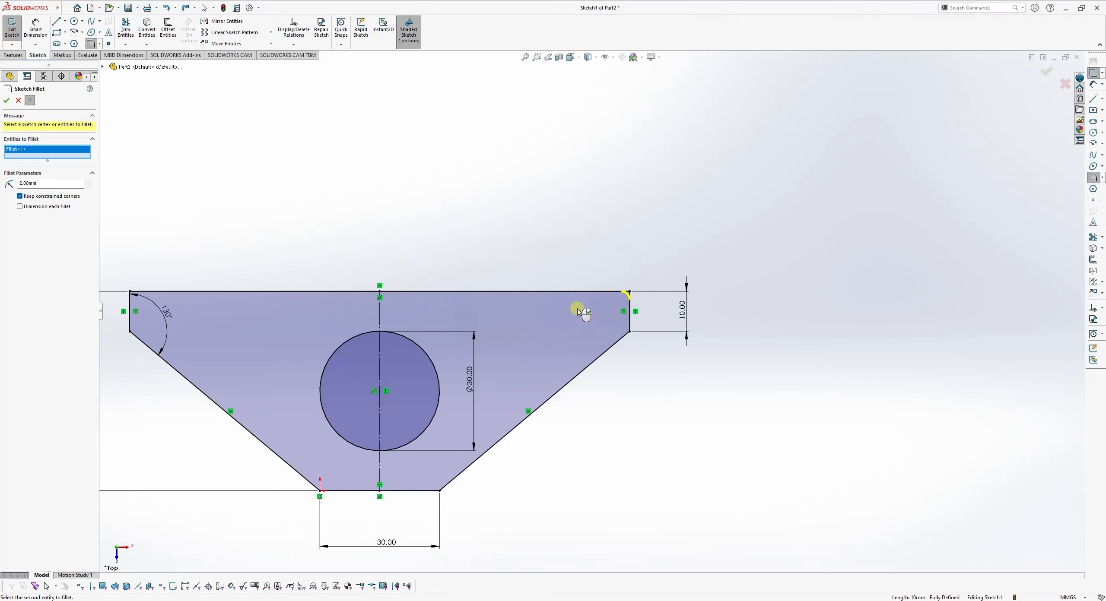
left_click(7, 102)
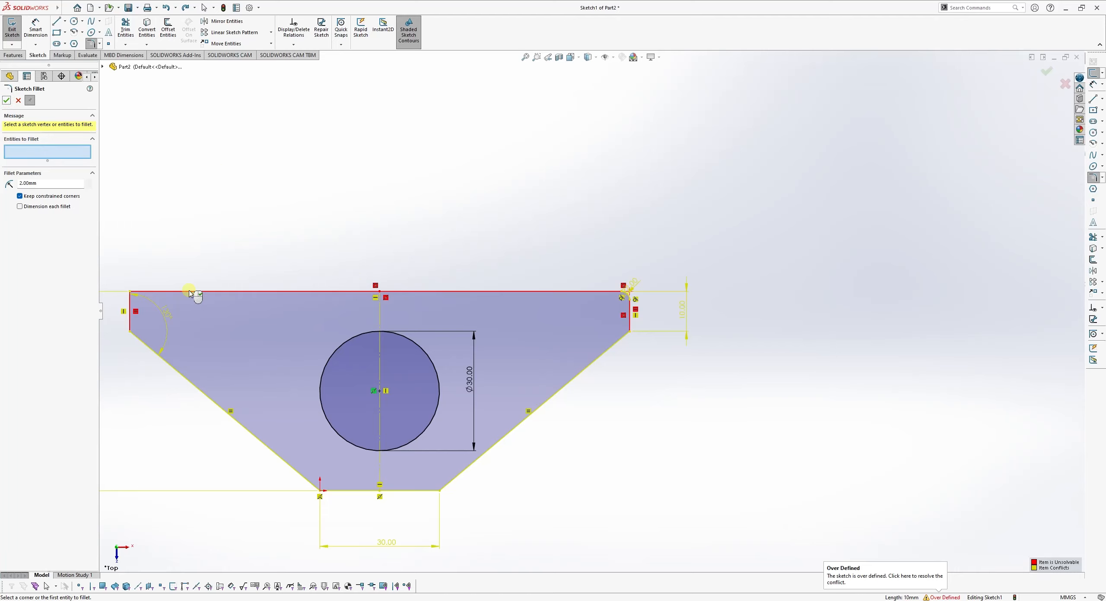
left_click(6, 101)
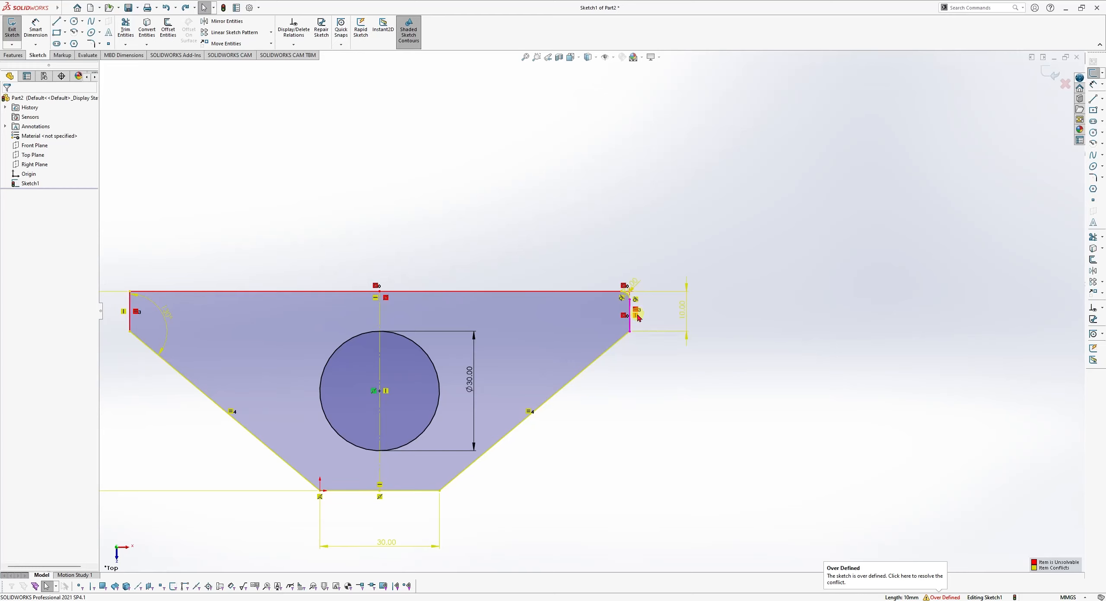
Step: Delete the equal relation linking the outline's two short vertical edges
right_click(137, 313)
left_click(453, 219)
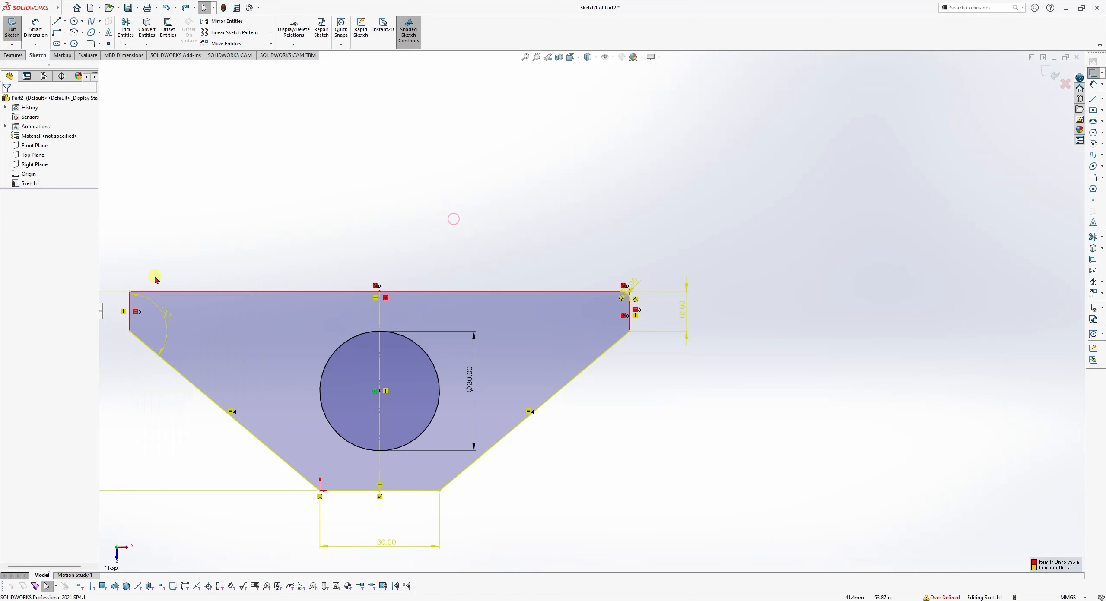
scroll(437, 288, "up", 3)
scroll(514, 305, "down", 2)
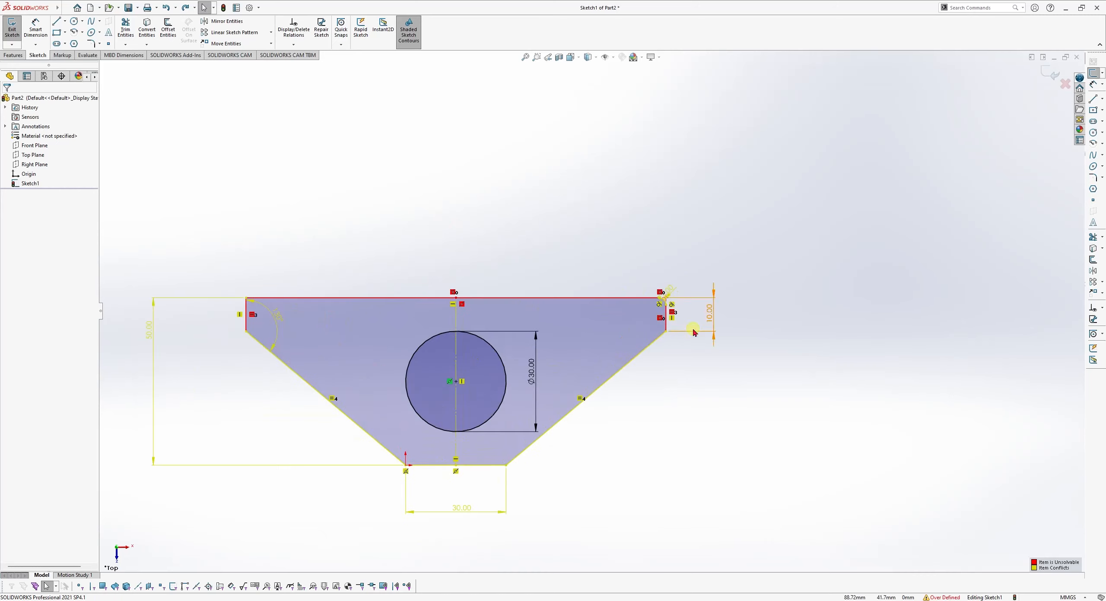
scroll(170, 303, "down", 3)
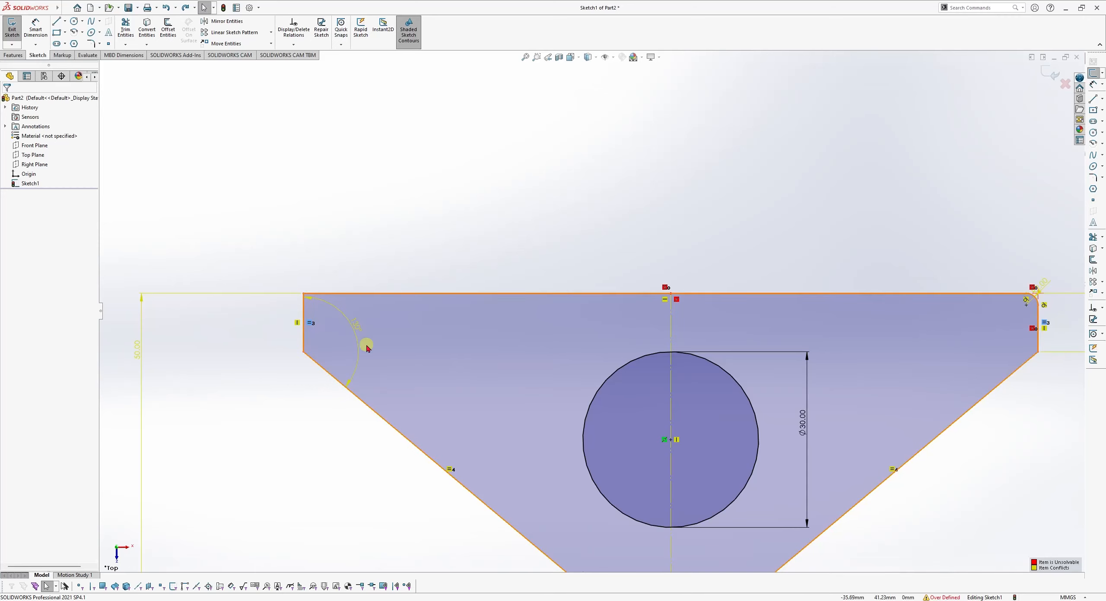
right_click(311, 325)
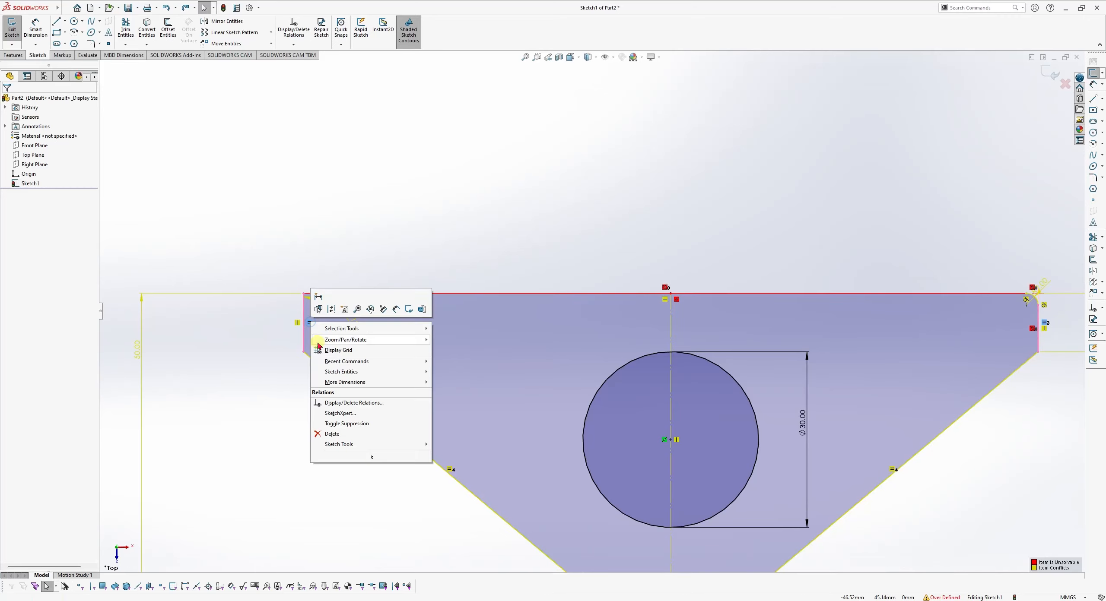
left_click(337, 433)
scroll(945, 421, "up", 4)
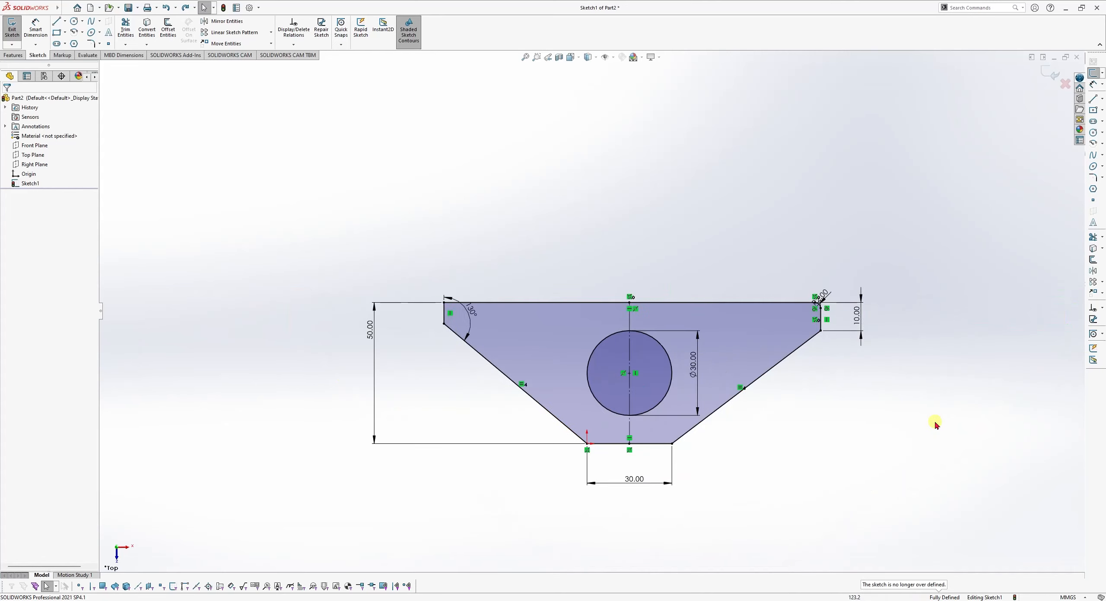
left_click(934, 422)
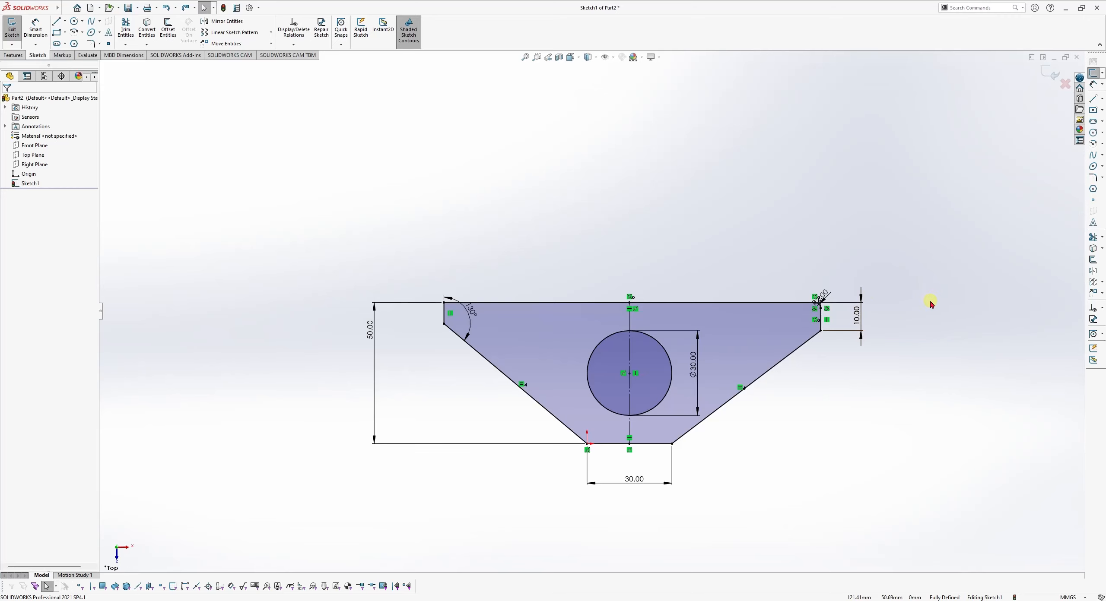
Step: Place a sketch point on the outline's top edge, left of its midpoint, and slide it slightly toward the centreline
scroll(928, 307, "down", 3)
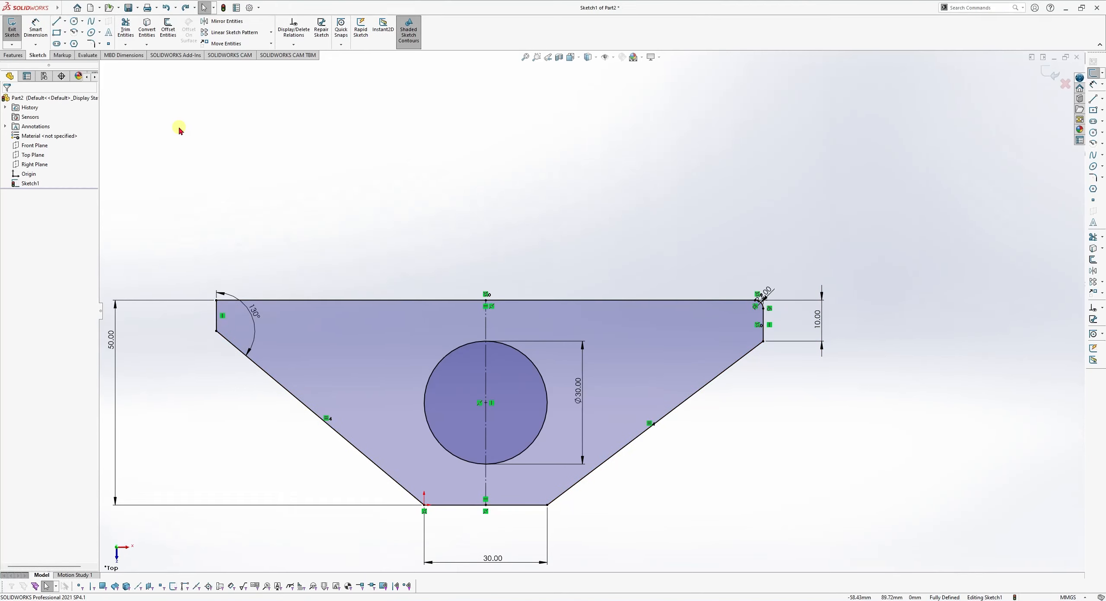
left_click(109, 45)
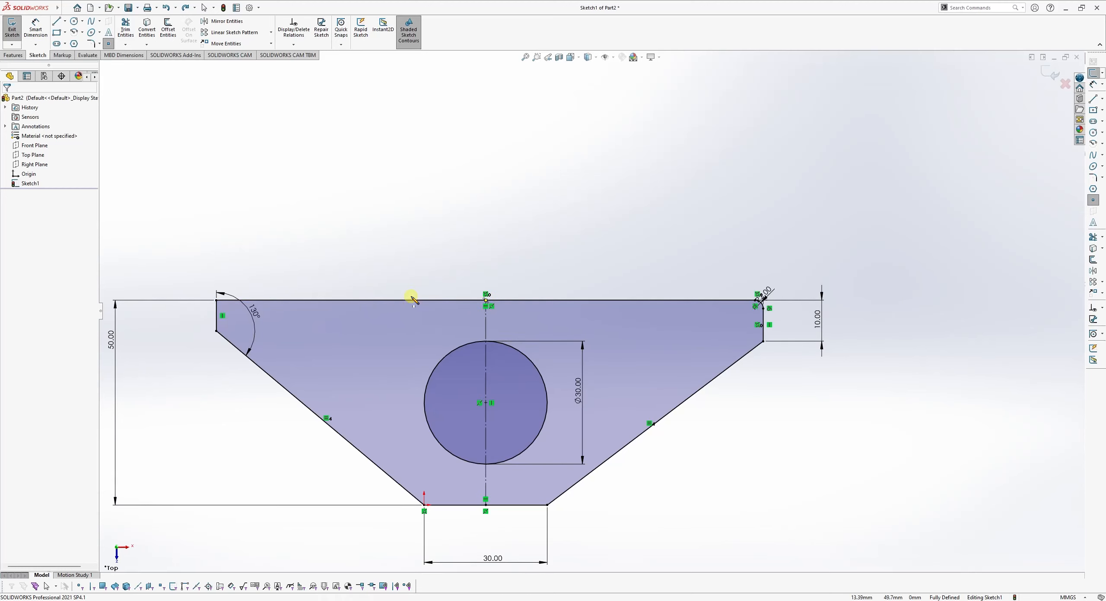
left_click(349, 301)
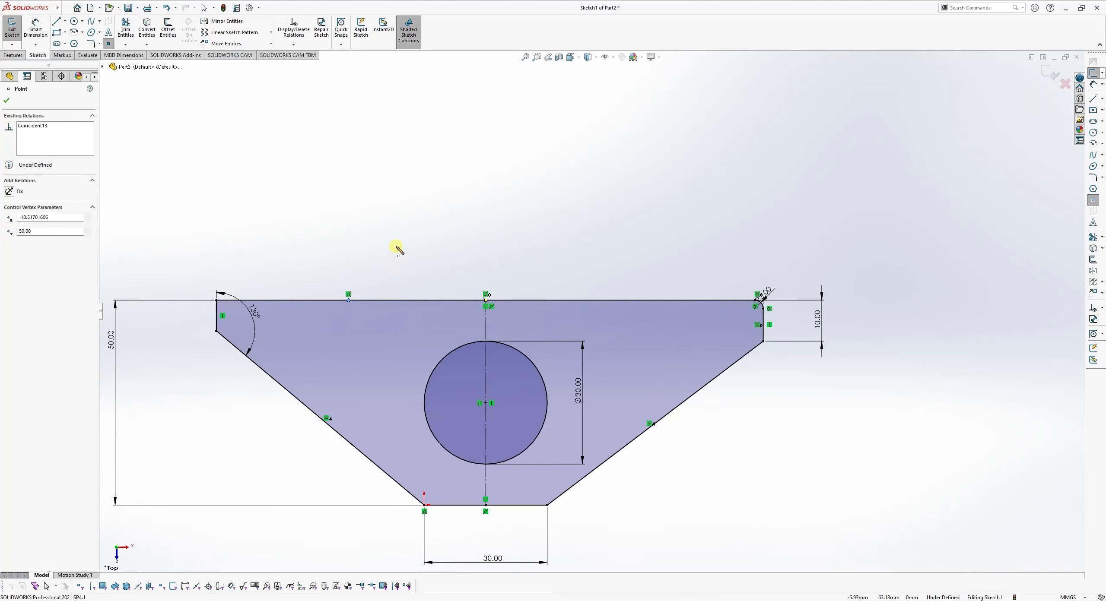
key("Escape")
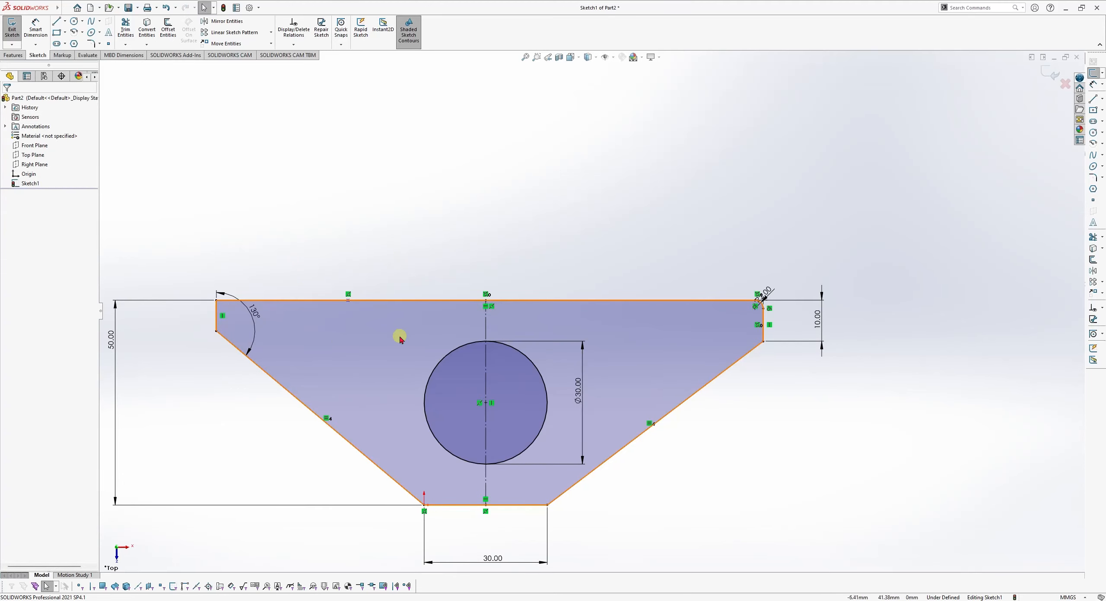
mouse_move(349, 300)
left_mouse_down()
mouse_move(432, 292)
mouse_move(279, 295)
mouse_move(365, 300)
left_mouse_up()
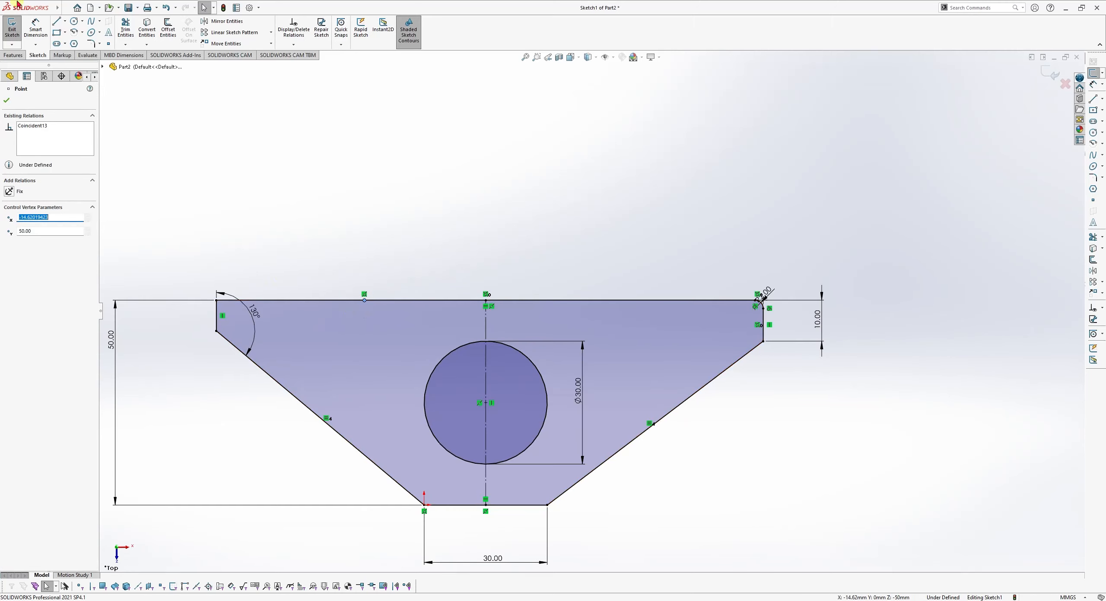
Step: Dimension the sketch point 30 mm horizontally from the outline's short left vertical edge
left_click(34, 30)
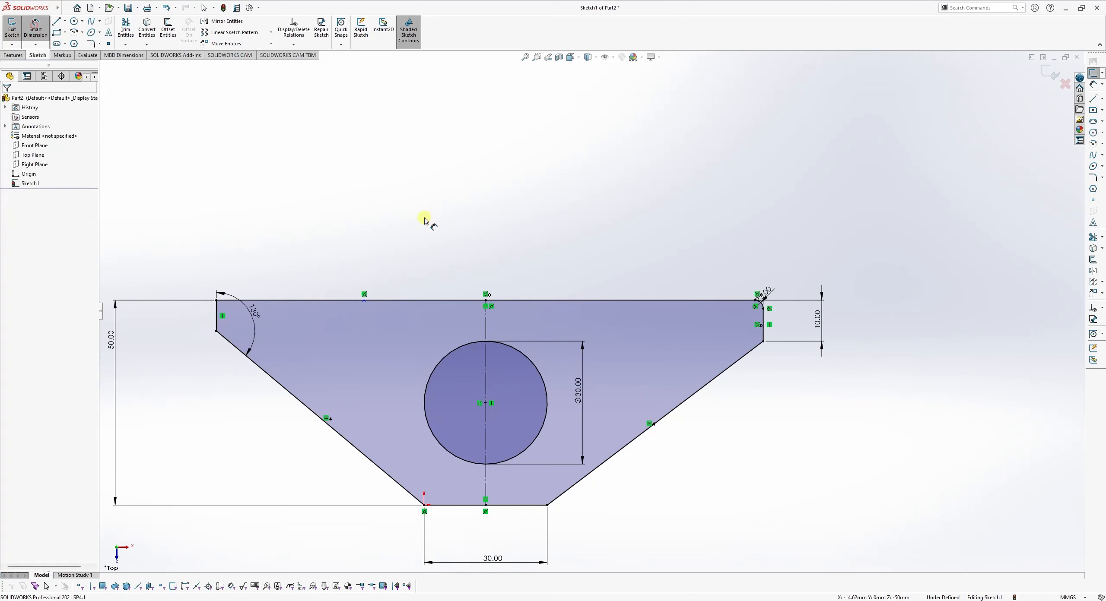
left_click(365, 300)
left_click(216, 308)
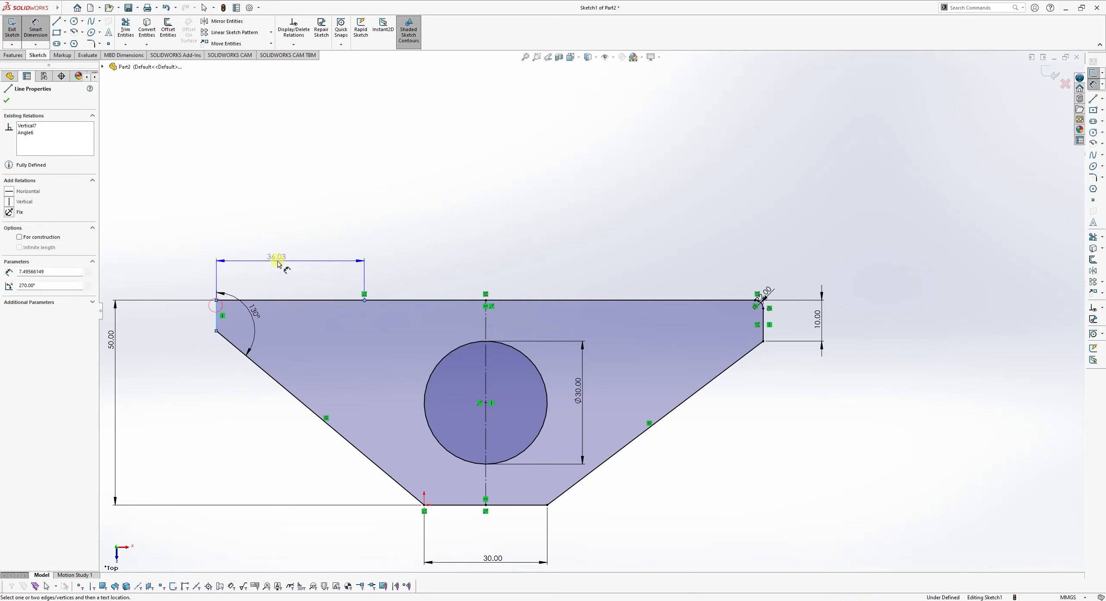
left_click(310, 259)
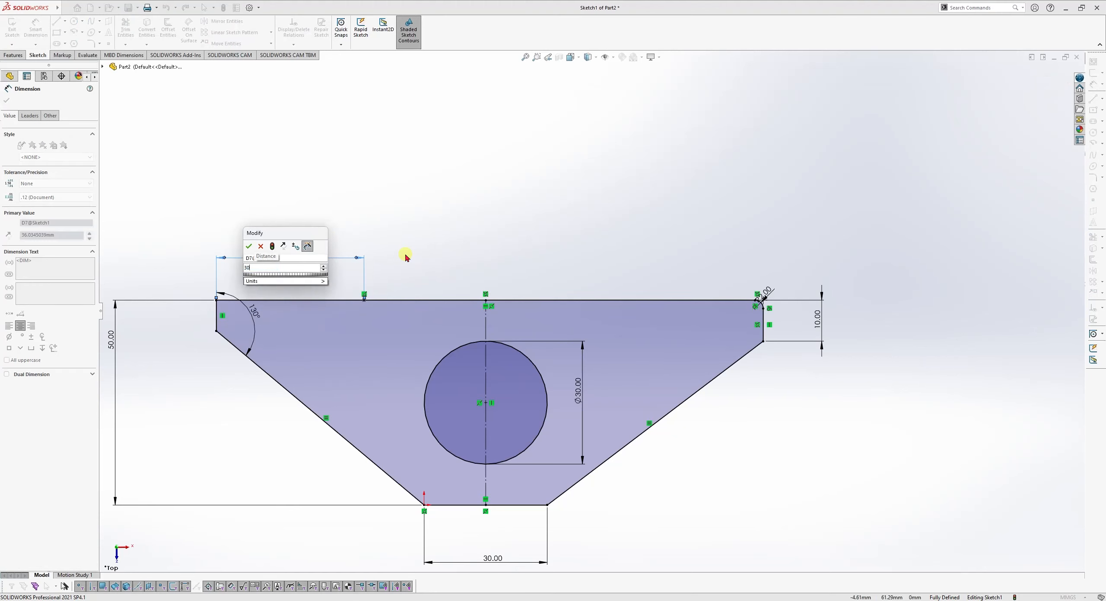
key("Return")
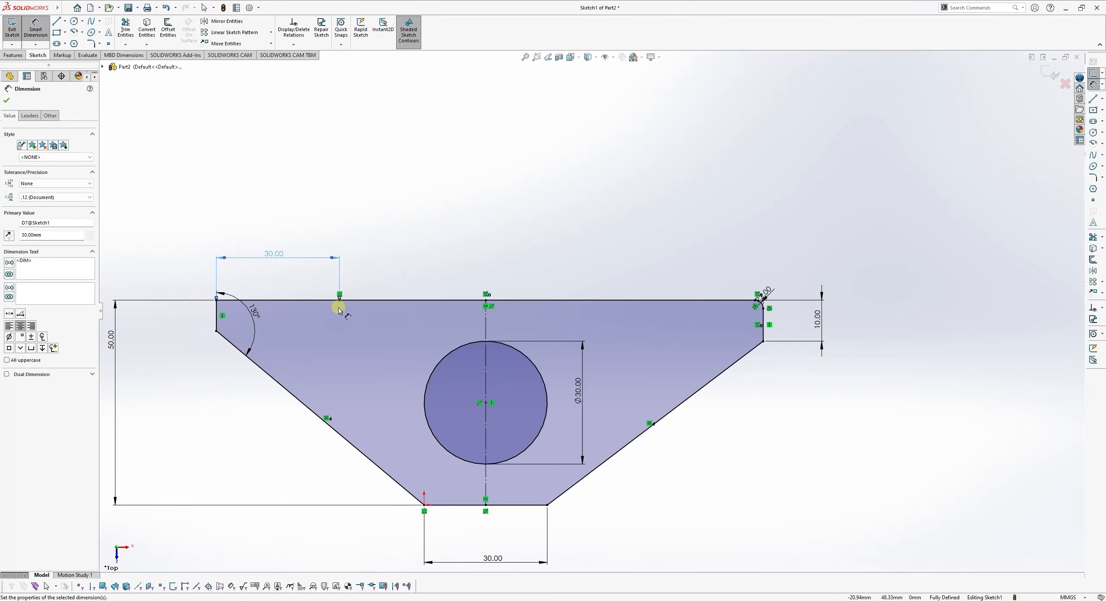
left_click(216, 156)
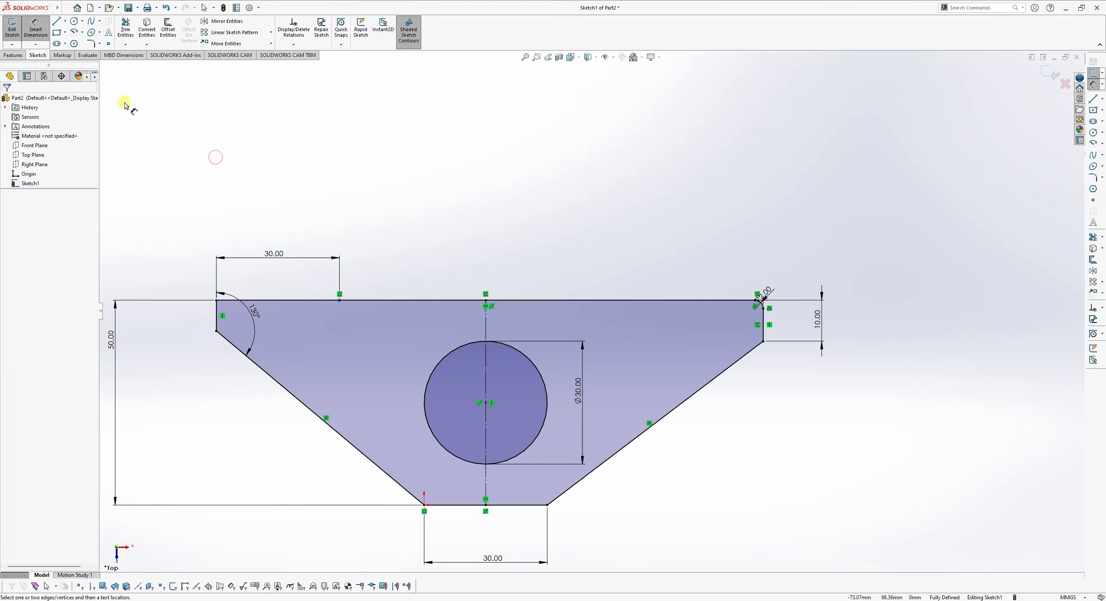
Step: Draw a circle of about 13.1 mm radius centred on the sketch point on the top edge
left_click(75, 21)
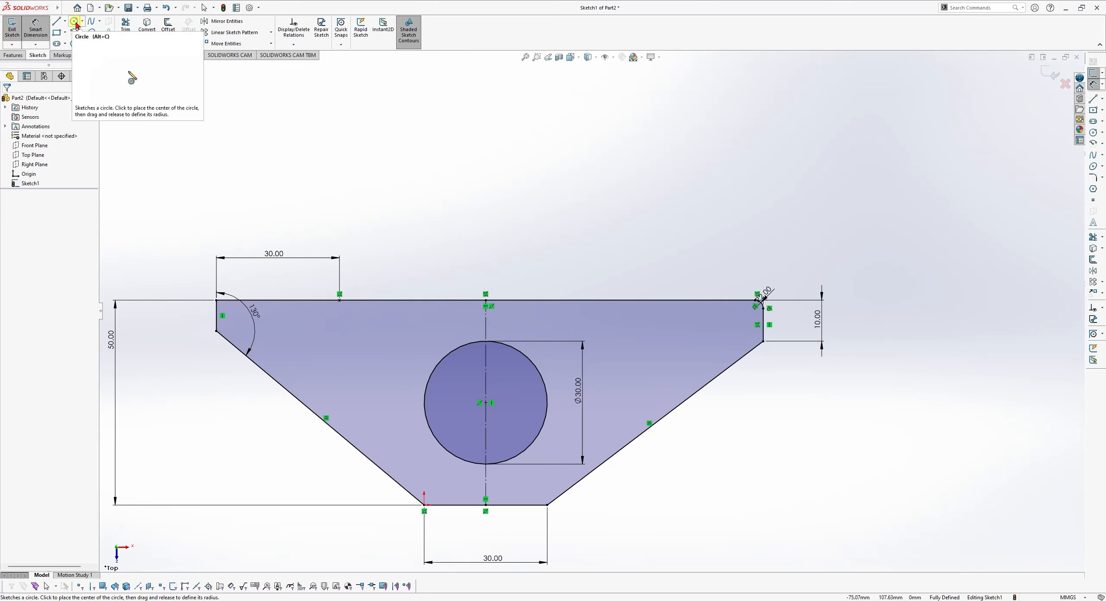
left_click(339, 300)
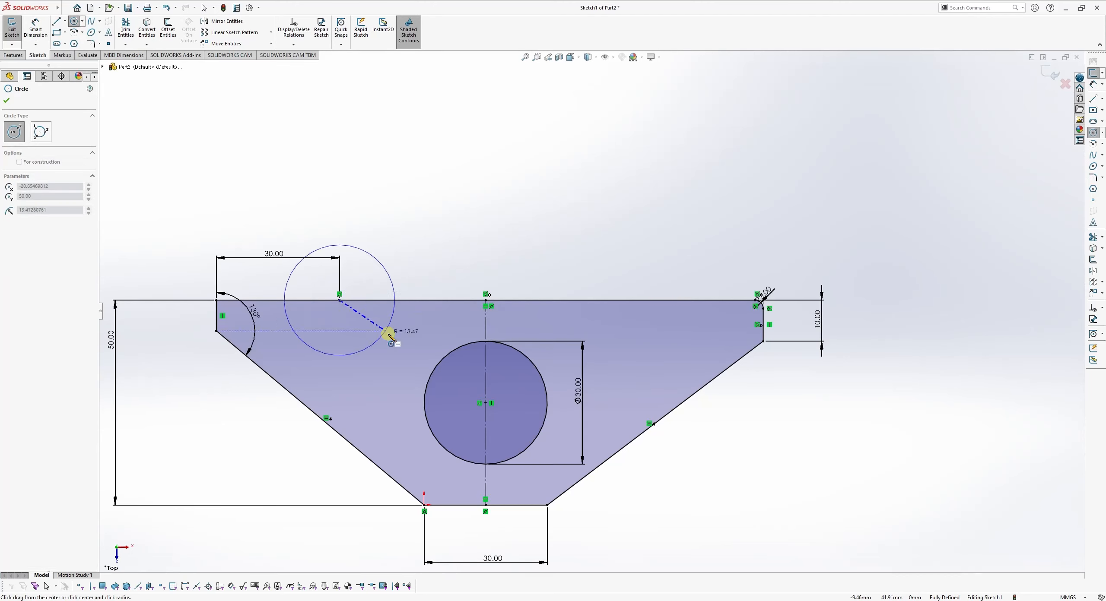
left_click(389, 321)
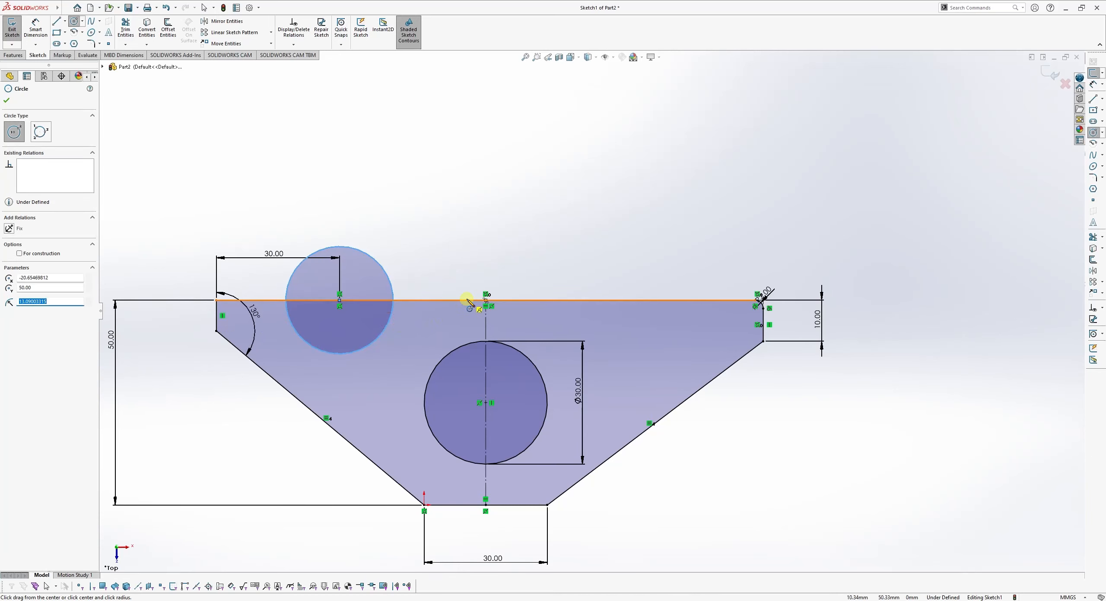
key("Escape")
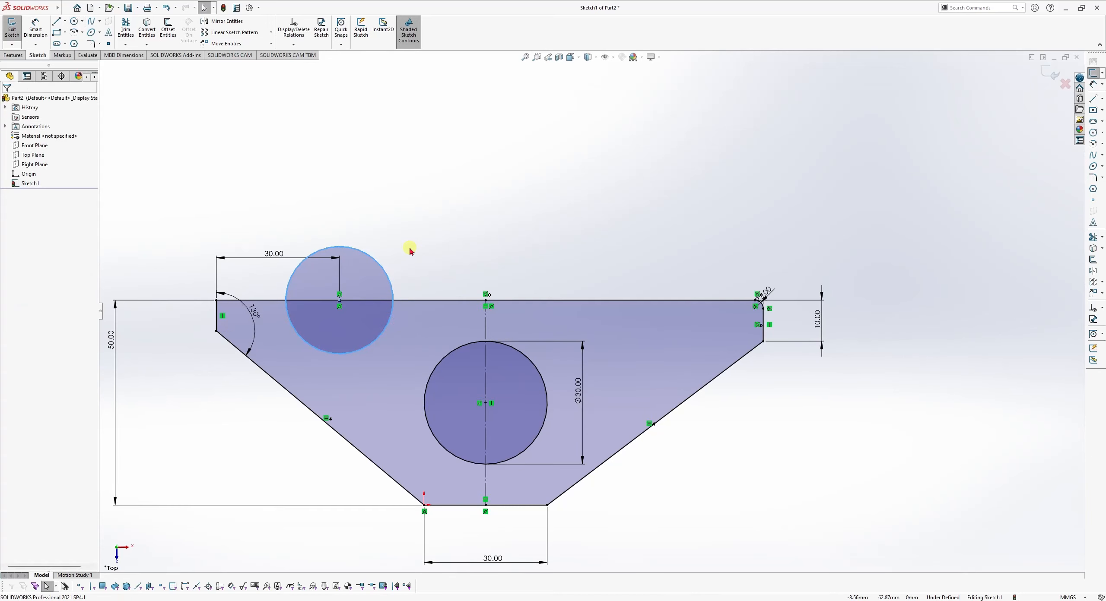
Step: Delete the circle on the top edge and the sketch point at its centre
left_click(389, 277)
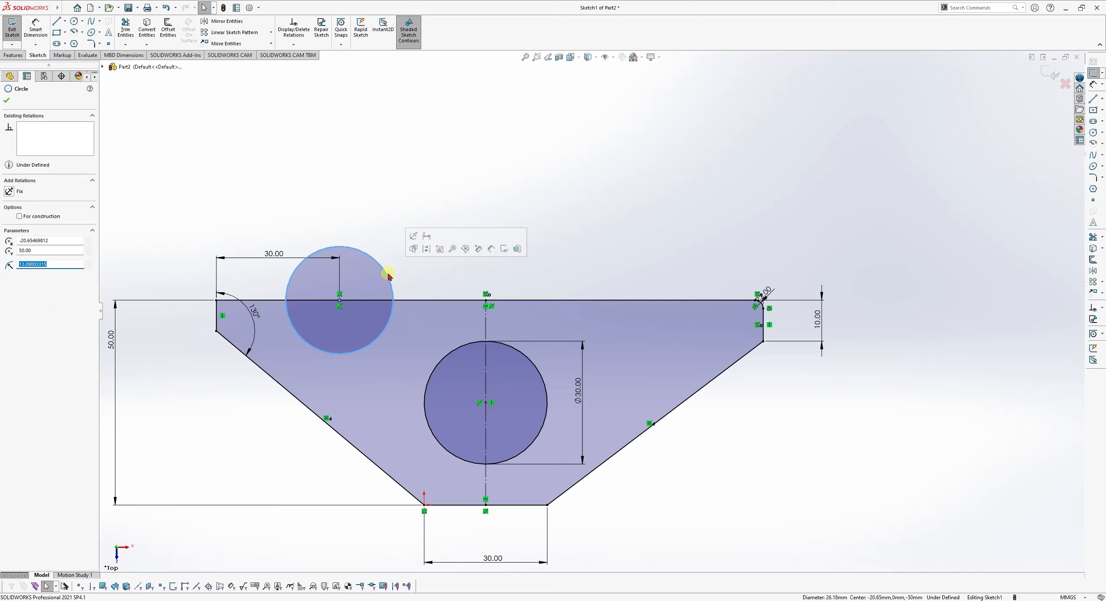
key("Delete")
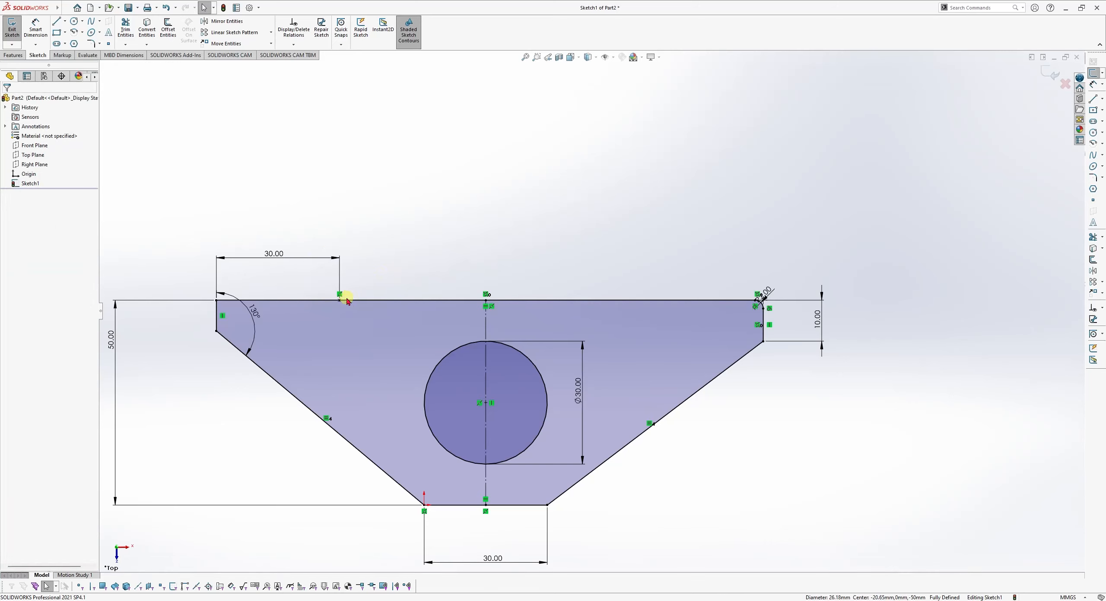
left_click(394, 301)
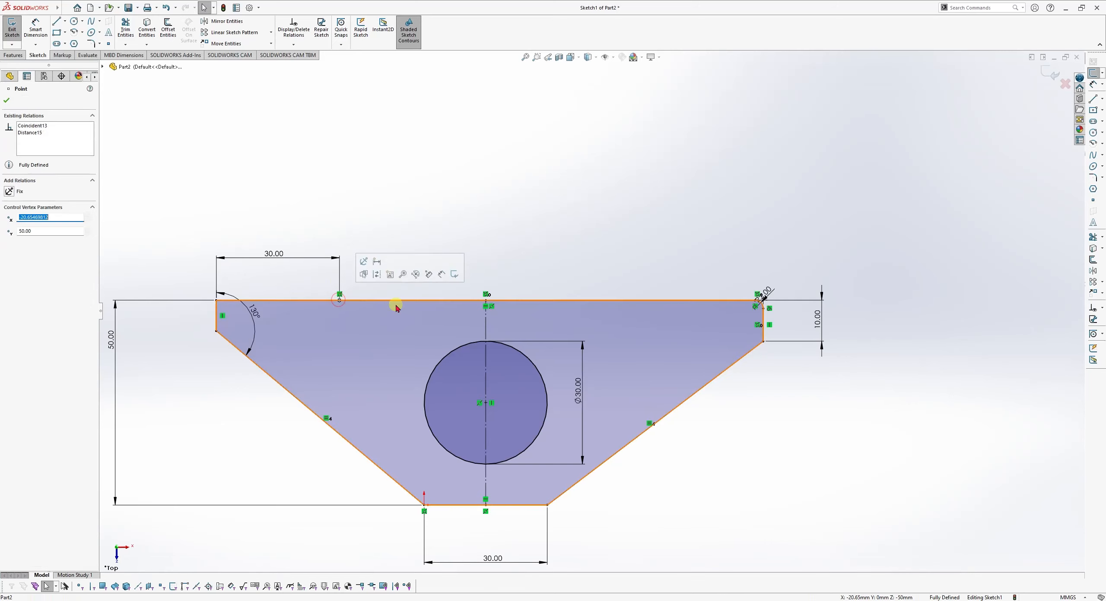
key("Escape")
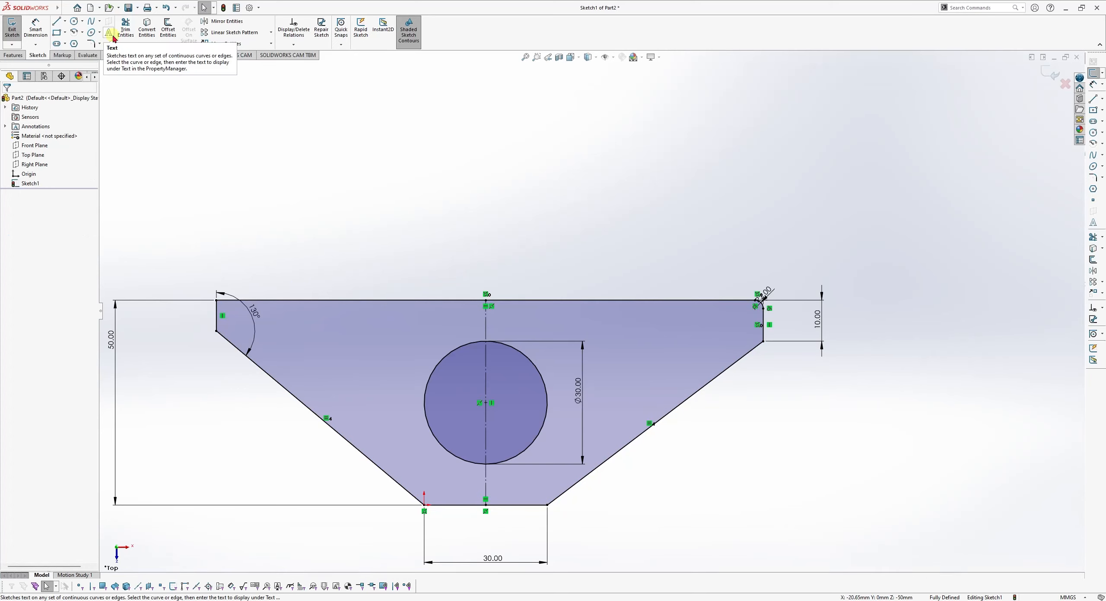
Step: Start a sketch text, enter a first name as trial content, and clear it again
left_click(109, 34)
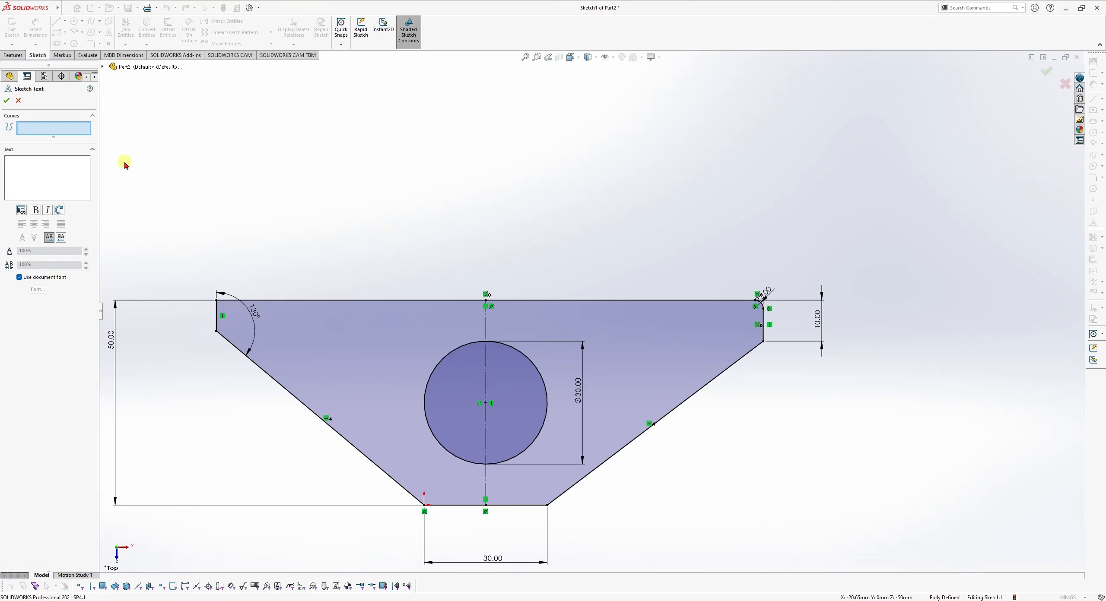
left_click(50, 176)
type("Antonio")
key("BackSpace")
key("BackSpace")
key("BackSpace")
key("BackSpace")
key("BackSpace")
key("BackSpace")
key("BackSpace")
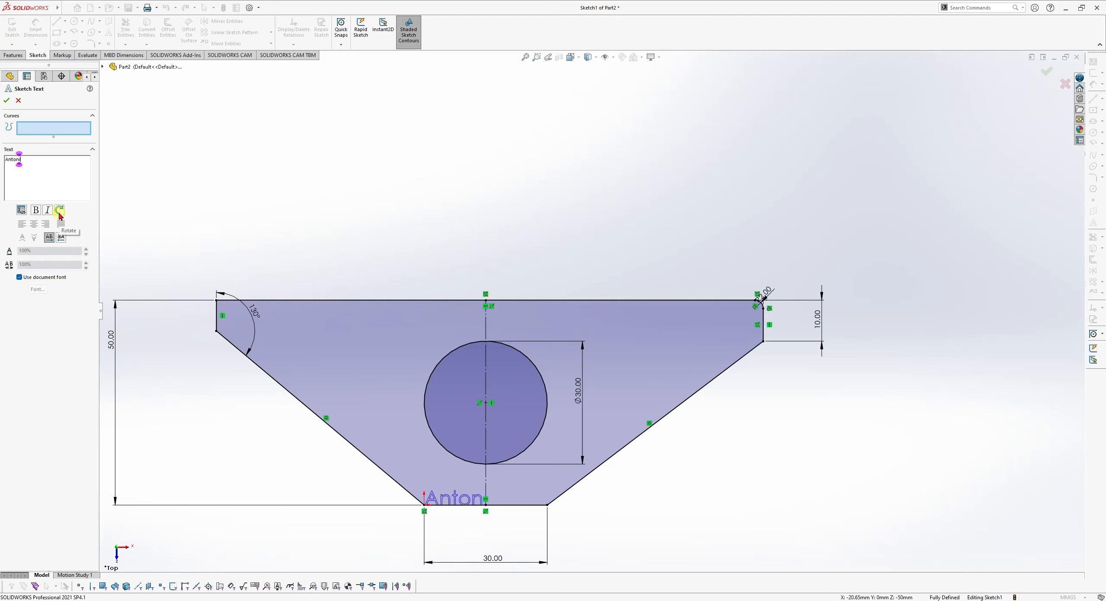
Step: Set the sketch text to "Hello" and place it along the outline's lower-left slanted edge
type("H")
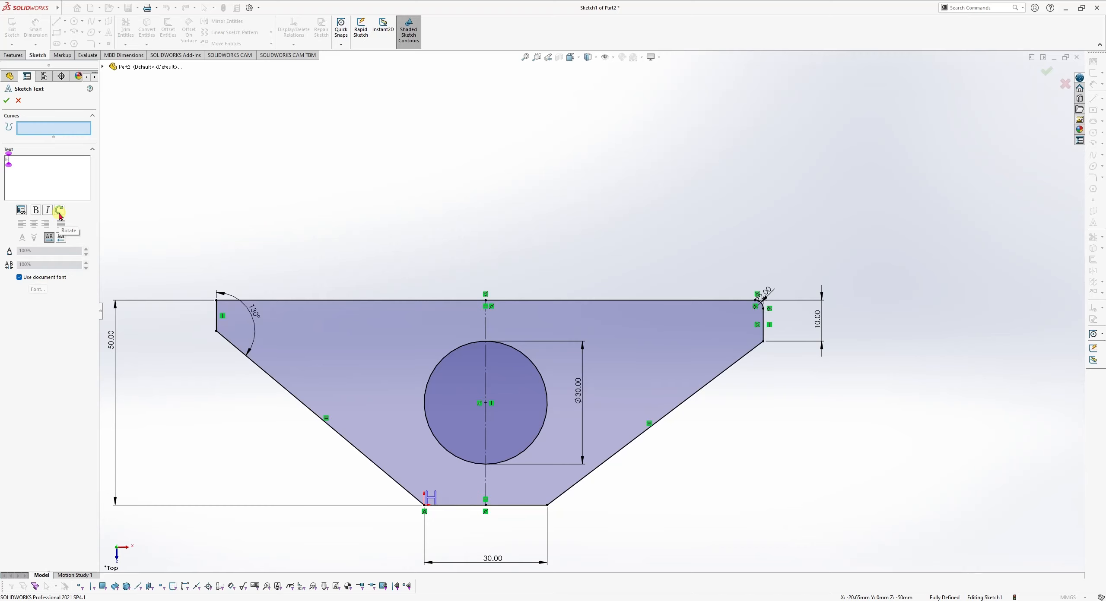
type("ello")
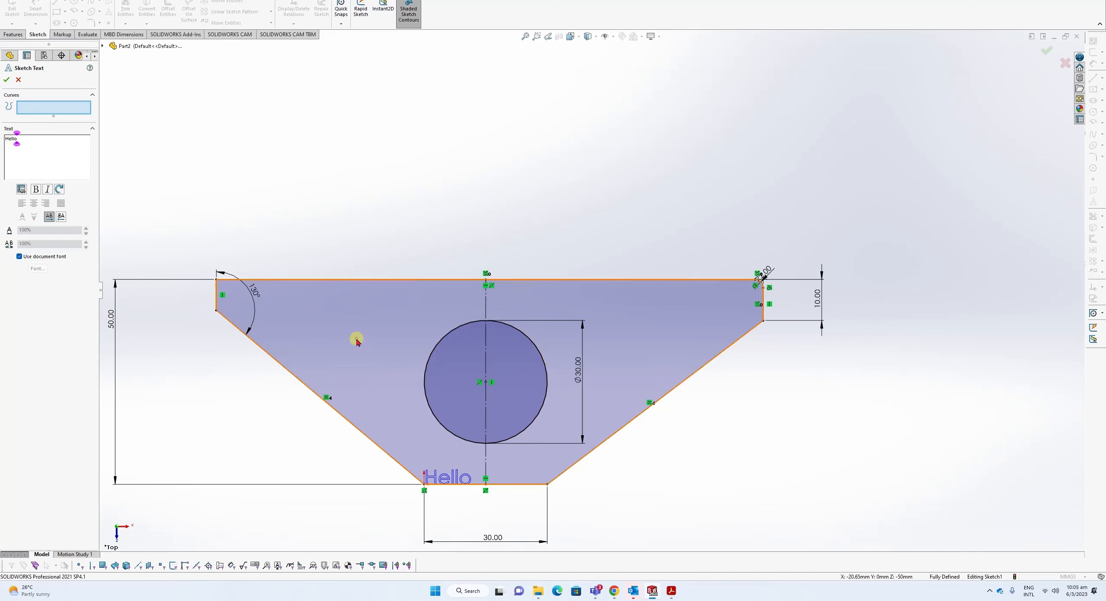
left_click(356, 359)
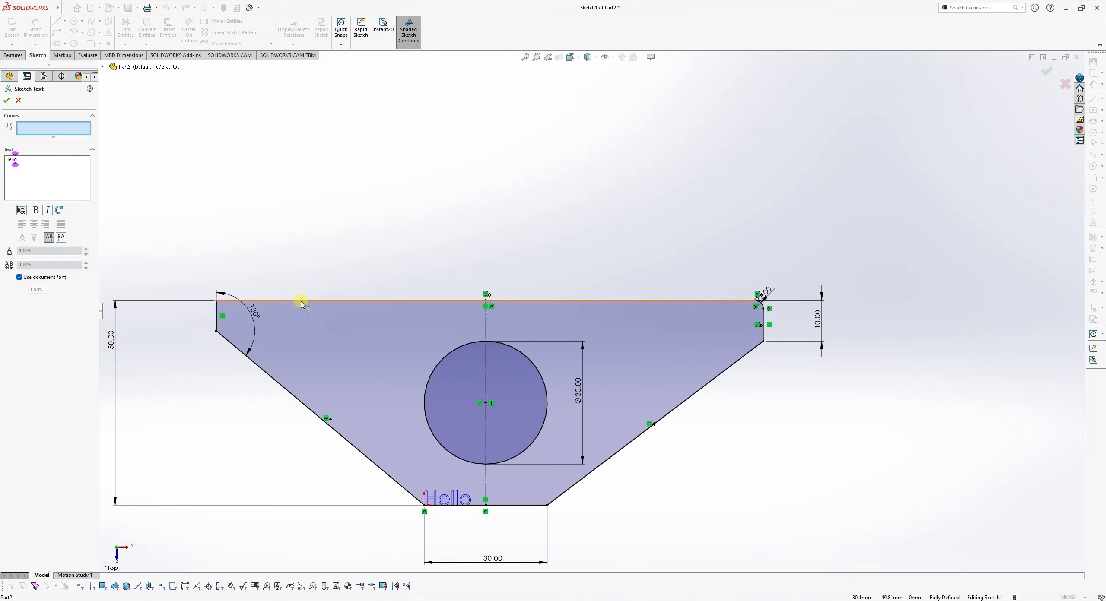
left_click(295, 395)
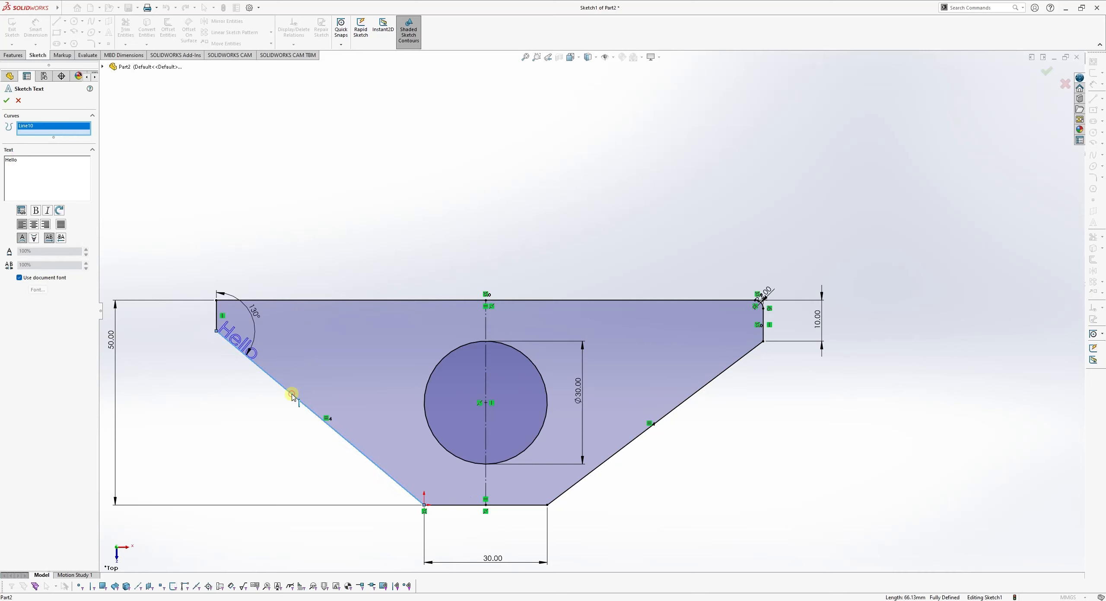
left_click(296, 396)
left_click(298, 397)
left_click(6, 101)
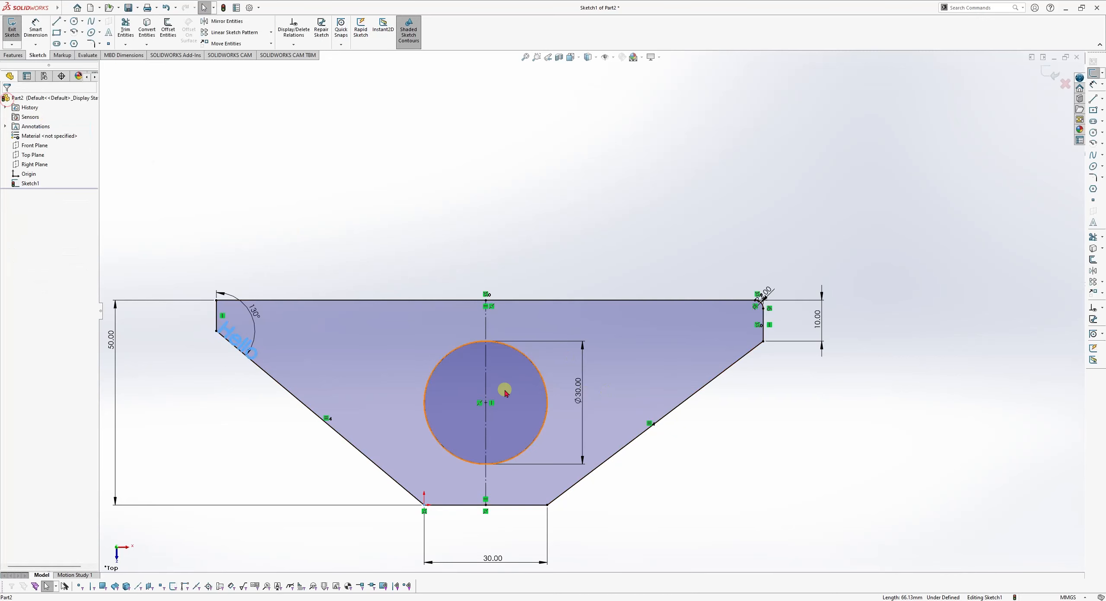